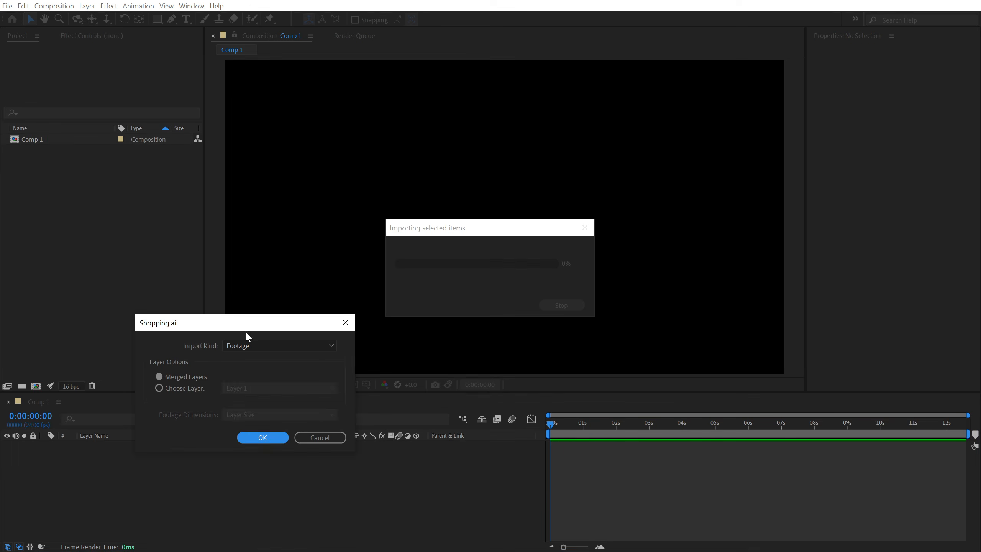
- Import Shopping.ai as footage with merged layers
left_click(159, 388)
left_click(250, 388)
left_click(159, 377)
left_click(263, 438)
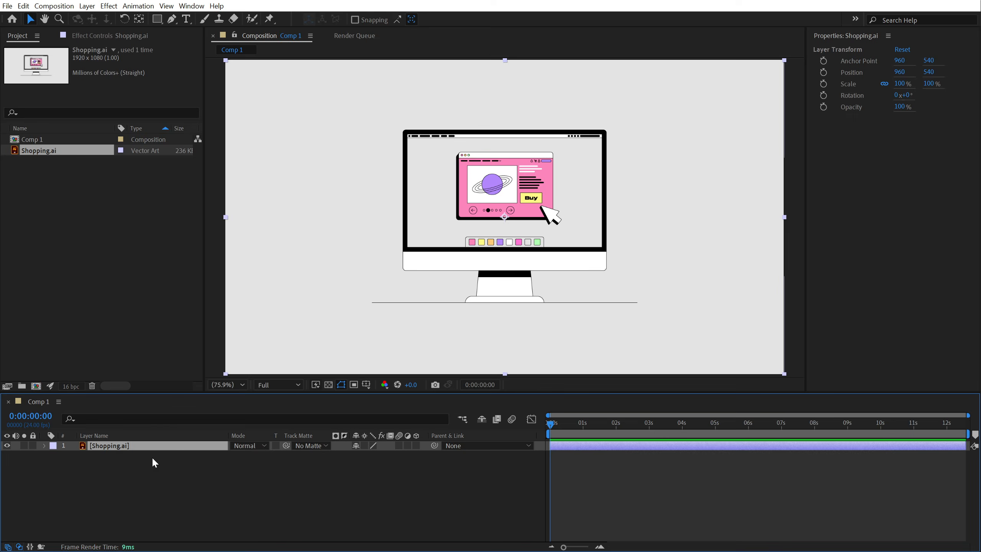
- Create shapes from the Shopping.ai vector layer and look through the generated groups
right_click(112, 445)
right_click(422, 85)
mouse_move(471, 312)
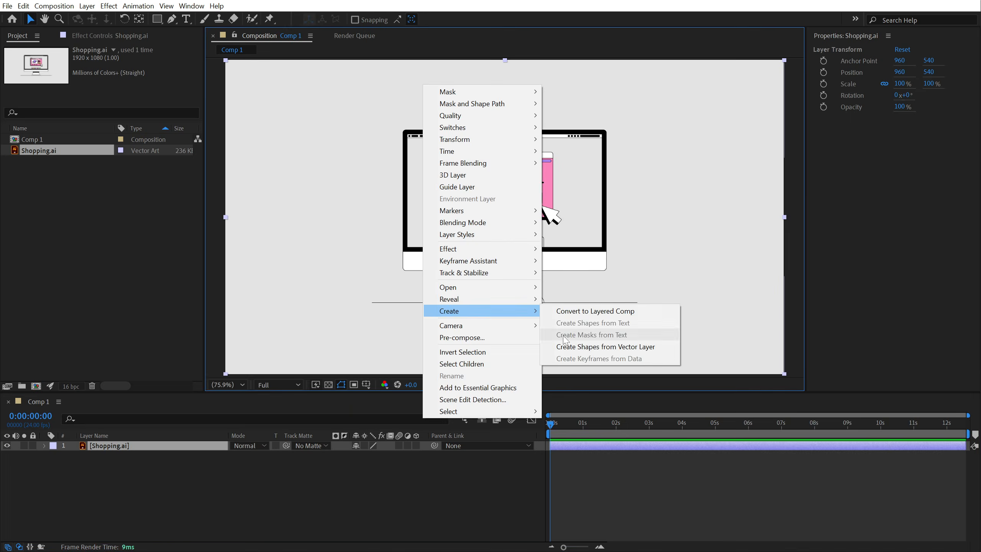
left_click(566, 346)
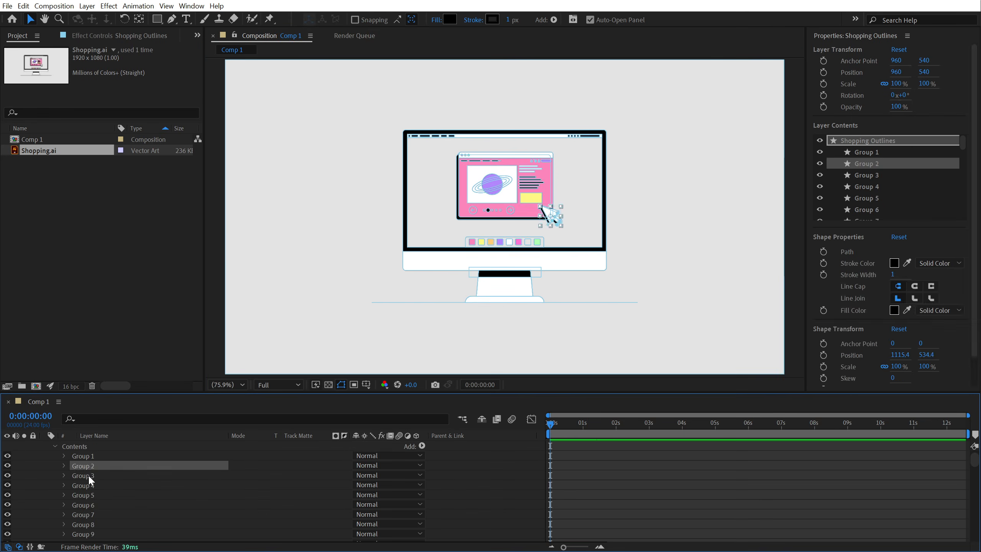
scroll(83, 468, "down", 3)
left_click(96, 486)
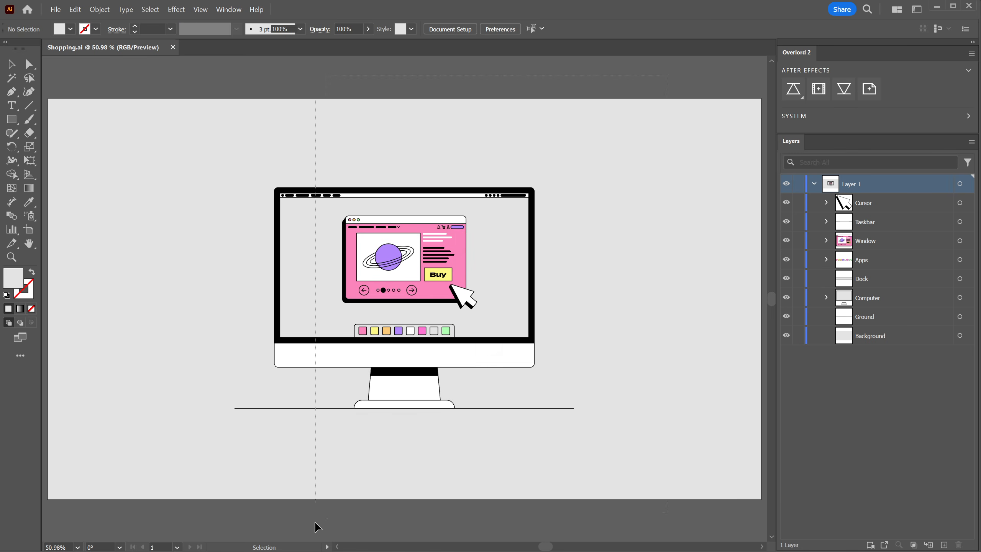
- Switch to Illustrator, select all the shopping artwork and push it to the After Effects composition with Overlord
key("ctrl+a")
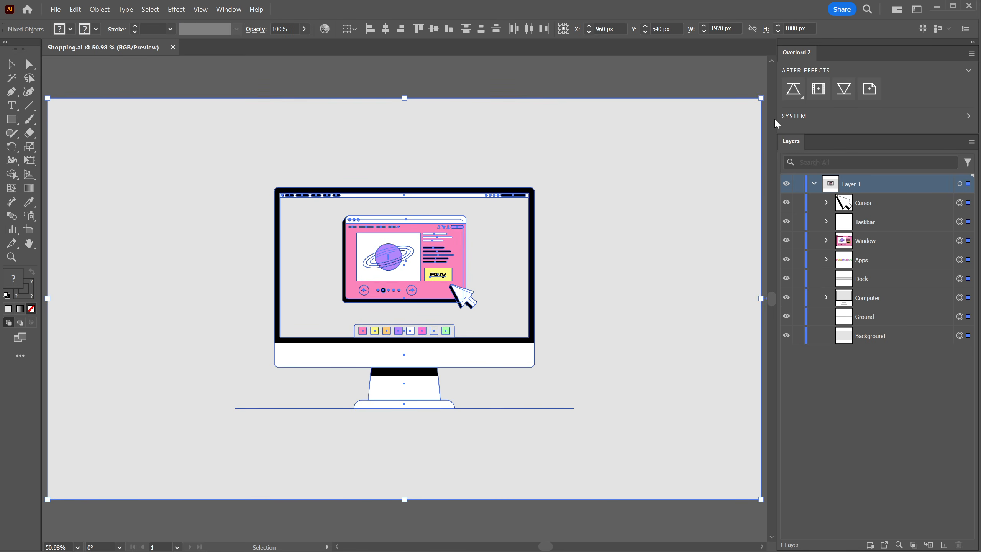
left_click(793, 88)
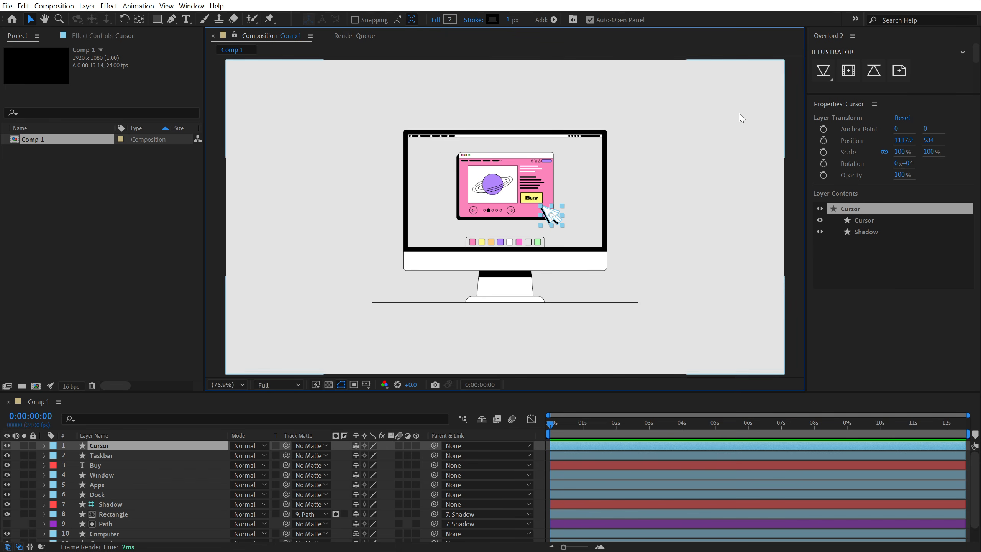
left_click(538, 181)
left_click(501, 243)
left_click(574, 265)
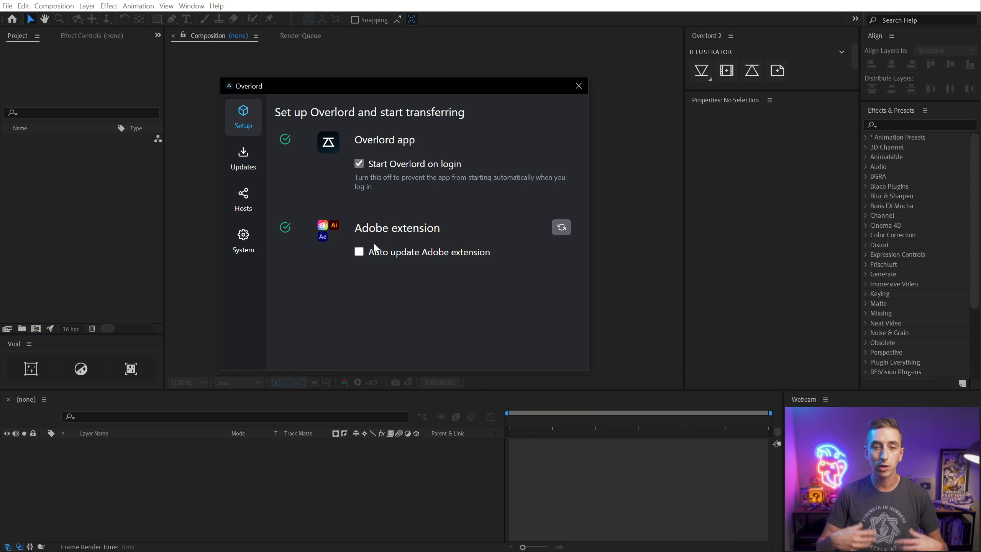
- Review the System, Setup and Hosts pages of the Overlord app and close it
left_click(253, 244)
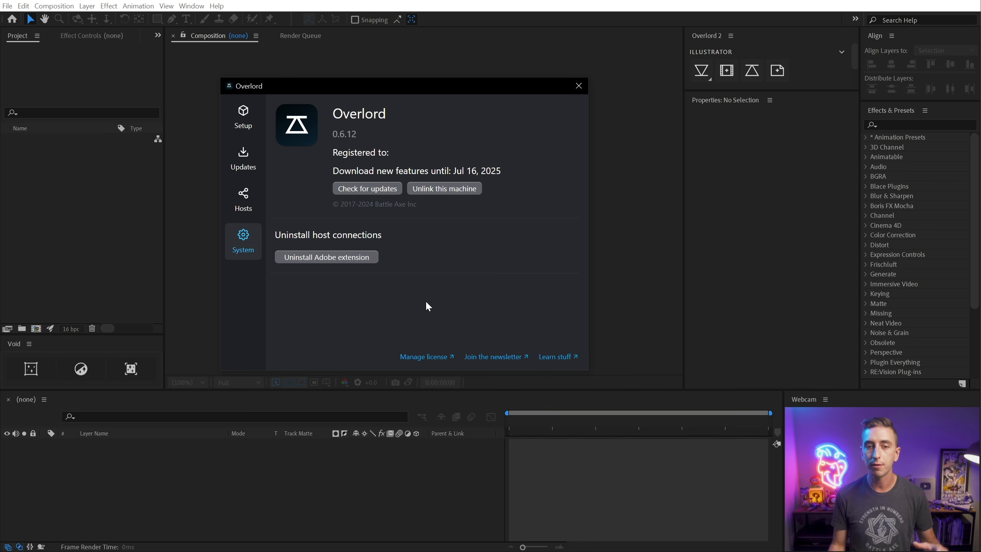
left_click(248, 119)
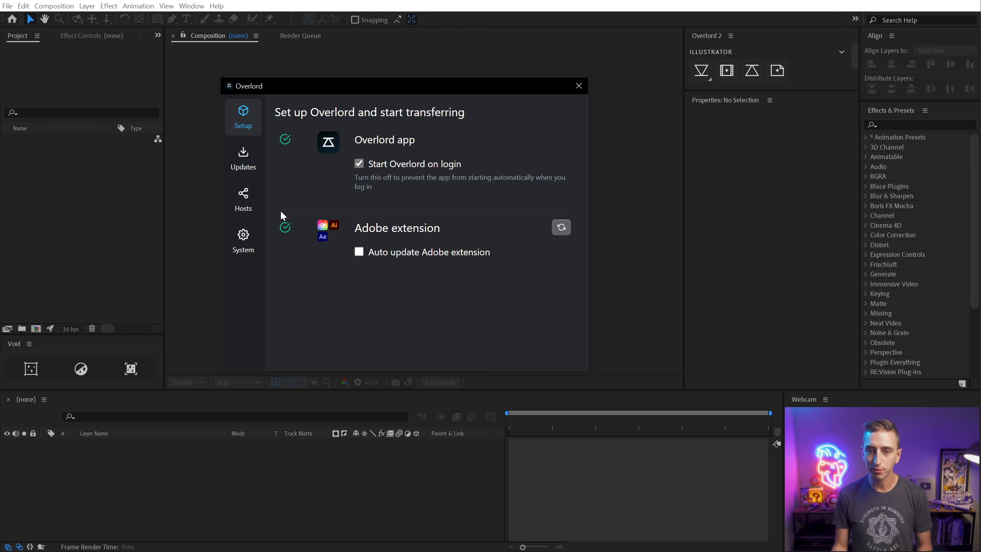
left_click(251, 198)
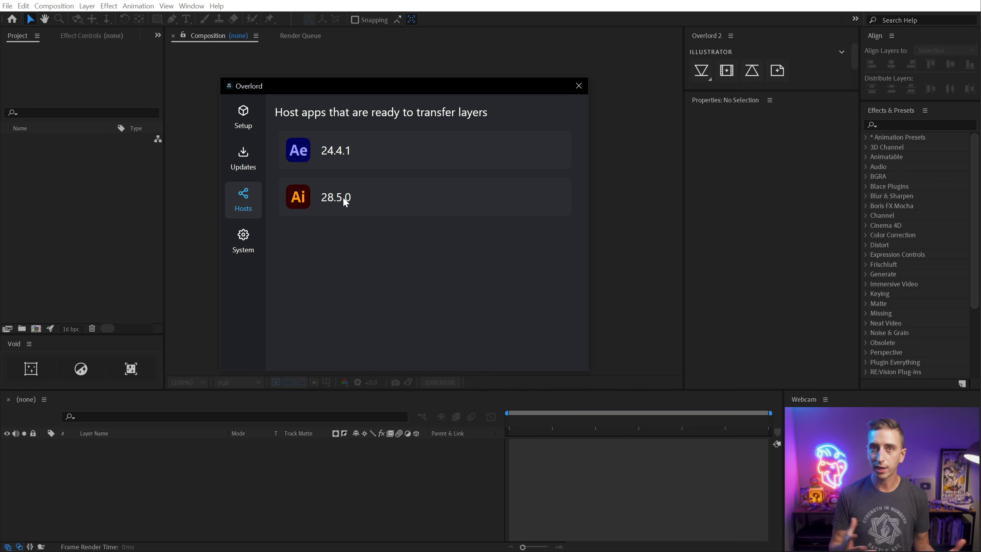
left_click(578, 86)
left_click(719, 36)
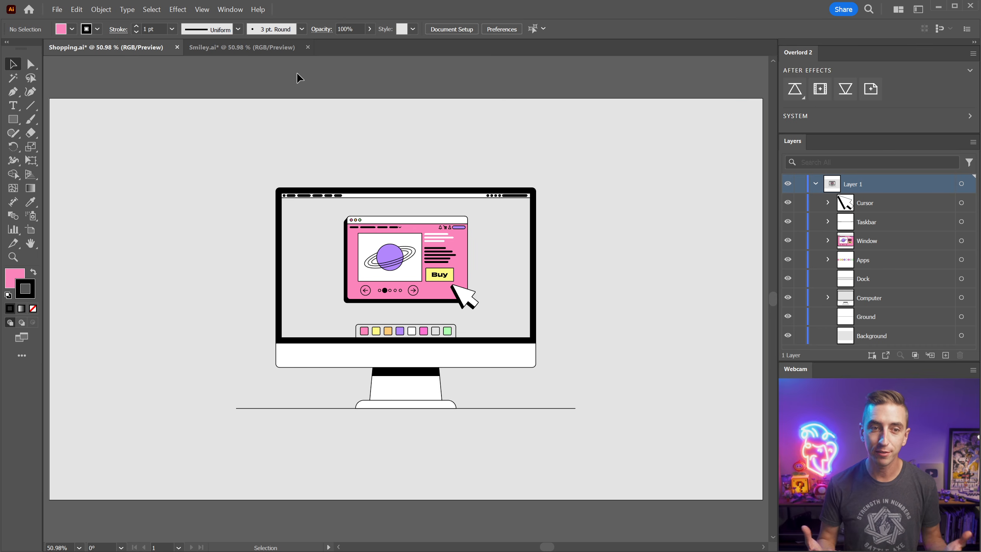
- In Illustrator, draw three overlapping pink squares of about 192 px beside the computer artwork
left_click(16, 121)
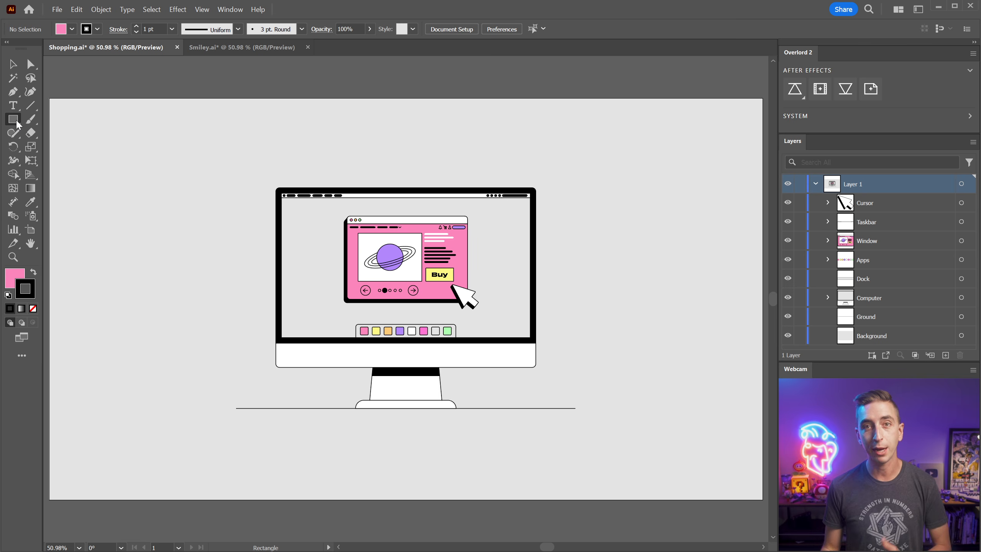
mouse_move(112, 186)
left_mouse_down()
mouse_move(193, 279)
mouse_move(186, 261)
mouse_move(111, 237)
left_mouse_up()
key("v")
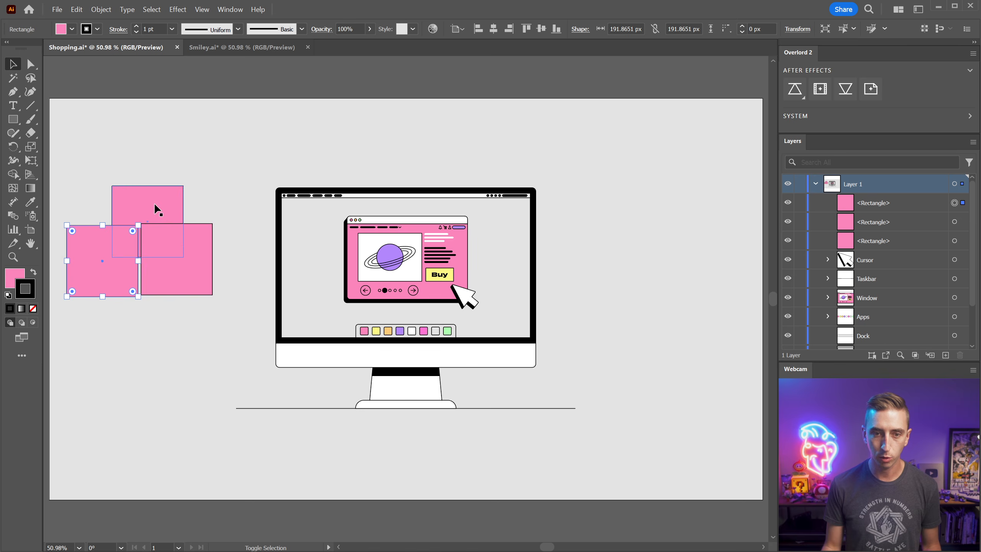
- Combine the three pink squares into a clipping mask, with the frontmost square as the clipping path
left_click(154, 202, "shift")
left_click(200, 272, "shift")
key("ctrl+7")
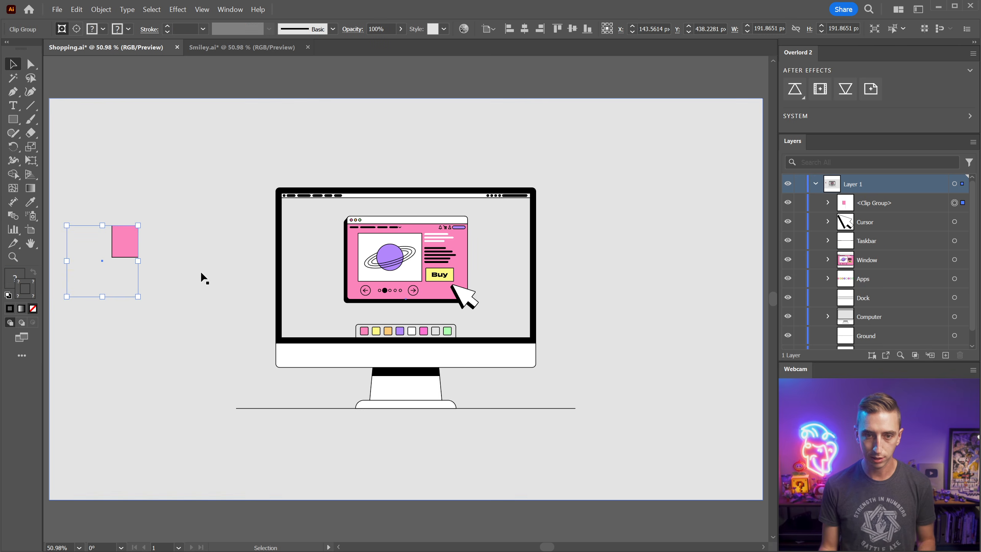
- Isolate the clip group, widen its clipping path to about 319 px and move the hidden square below the visible one
double_click(136, 268)
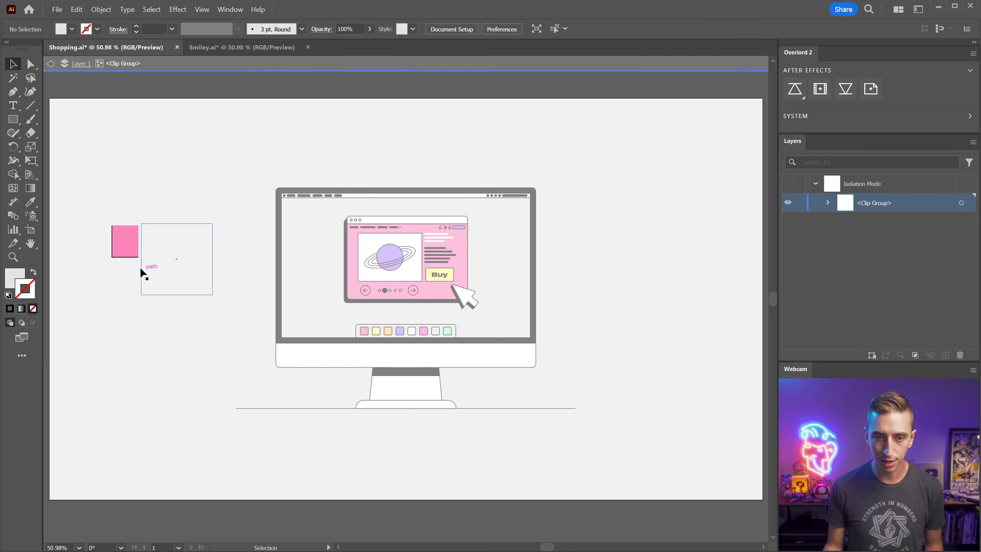
left_click(137, 263)
left_click_drag(137, 262, 163, 291)
left_click(173, 150)
- Recolour the lower square with the purple of the dock's app icon, rotate it about 39° and overlap it with the pink square
key("i")
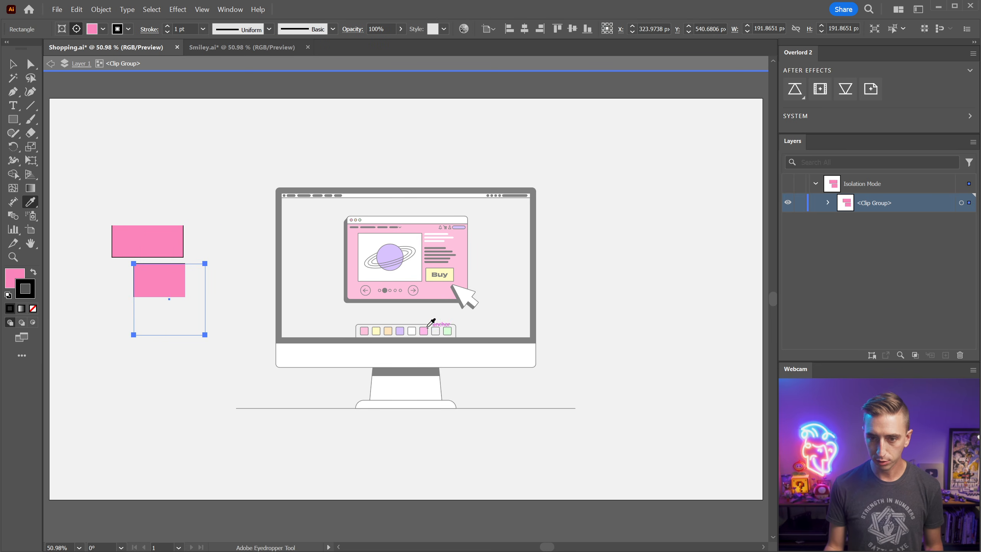
left_click(400, 331)
key("v")
left_click_drag(215, 271, 235, 300)
left_click_drag(171, 277, 155, 266)
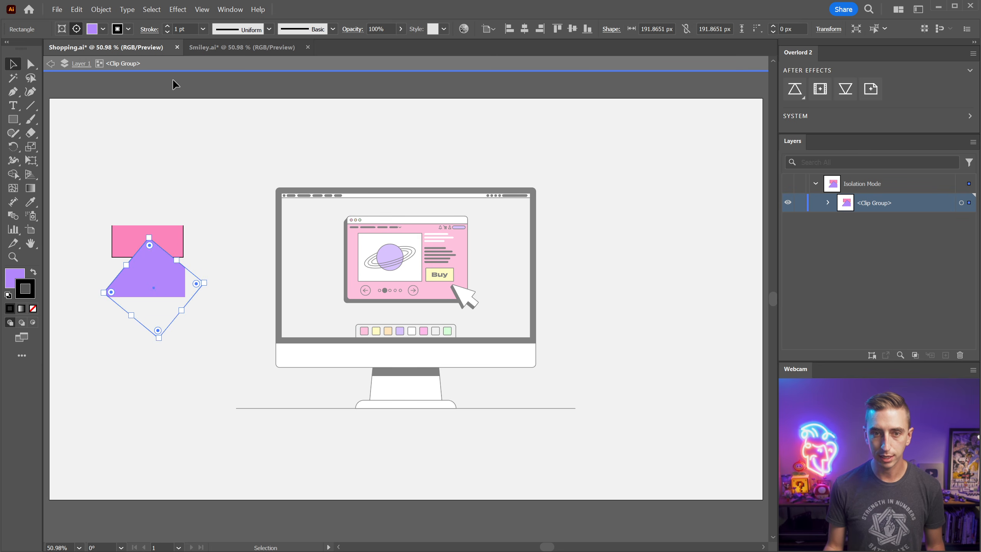
- Leave isolation mode and send the clip group to a new After Effects composition with Overlord
double_click(170, 105)
left_click(153, 265)
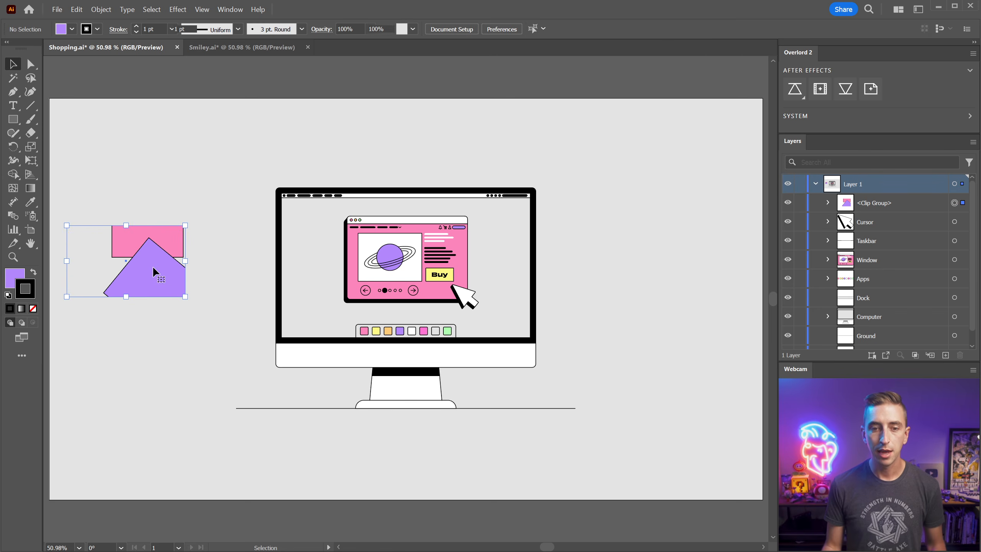
left_click(831, 88)
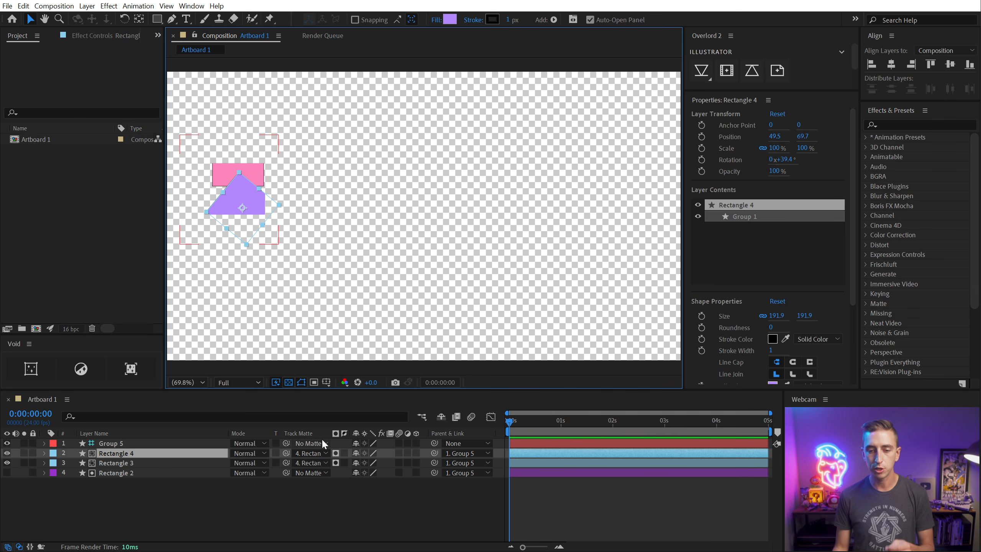
- Try moving the Rectangle 4 and Rectangle 3 layers inside their track matte, and undo the move
left_click(115, 463, "shift")
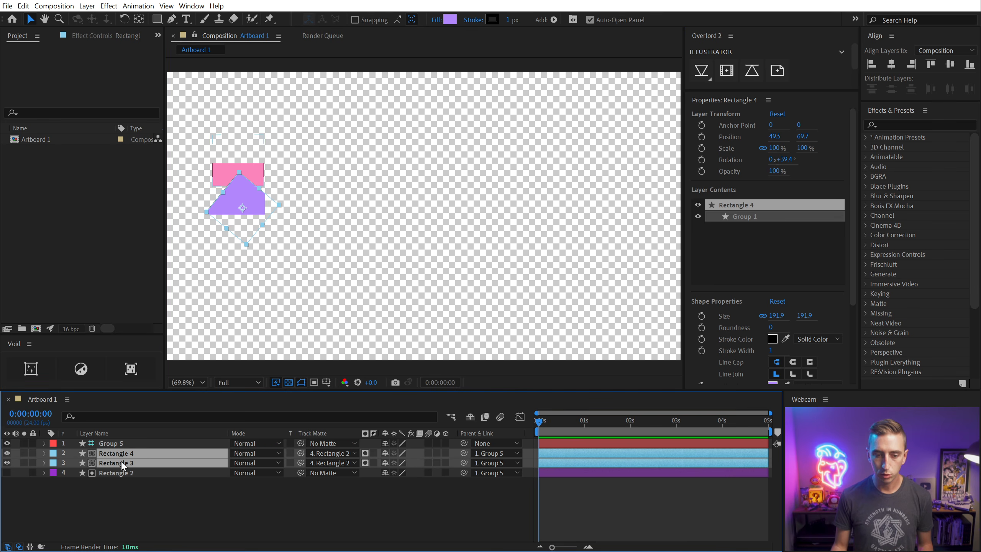
left_click_drag(240, 173, 237, 193)
key("ctrl+z")
key("ctrl+z")
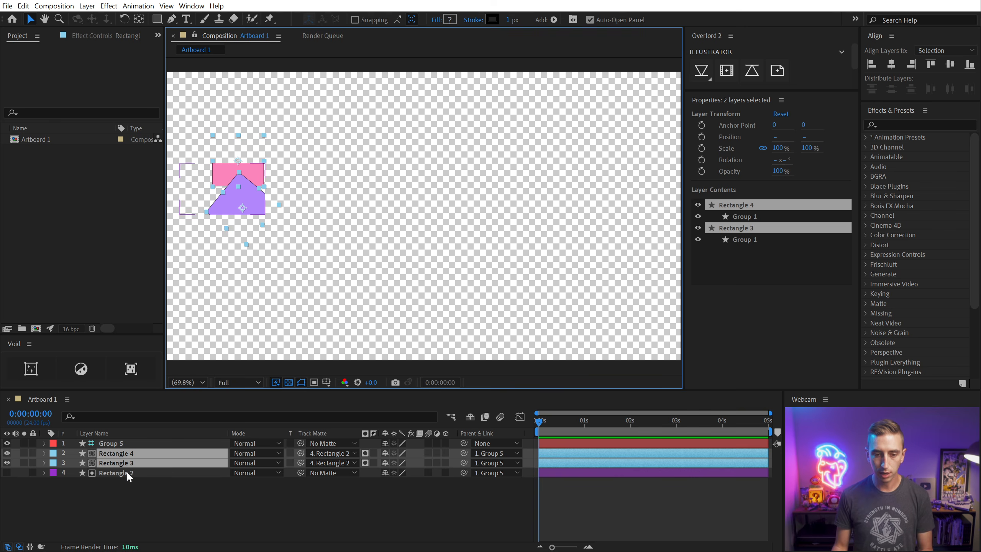
- Move the parent layer Group 5, together with its child rectangles and matte, to about position 464, 445
left_click(116, 473)
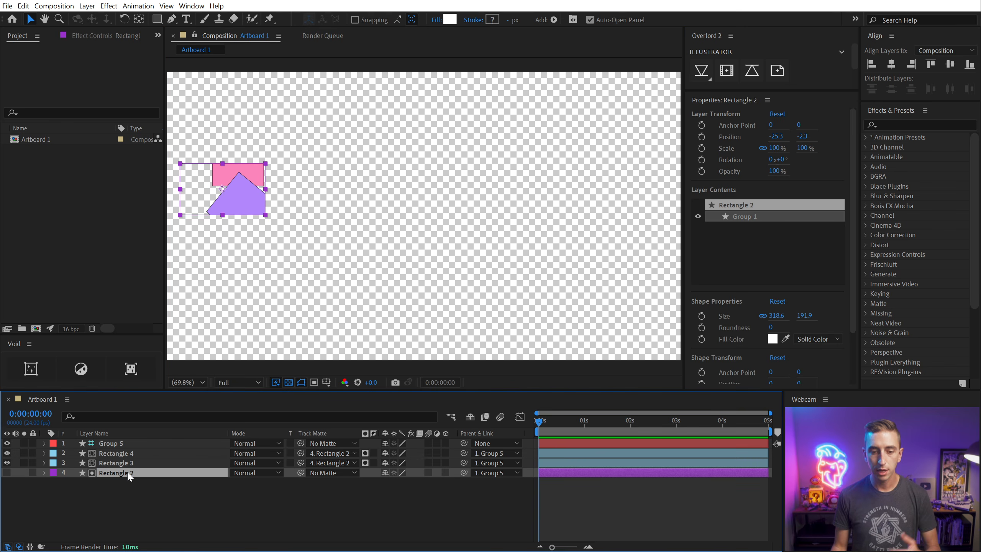
left_click(114, 445)
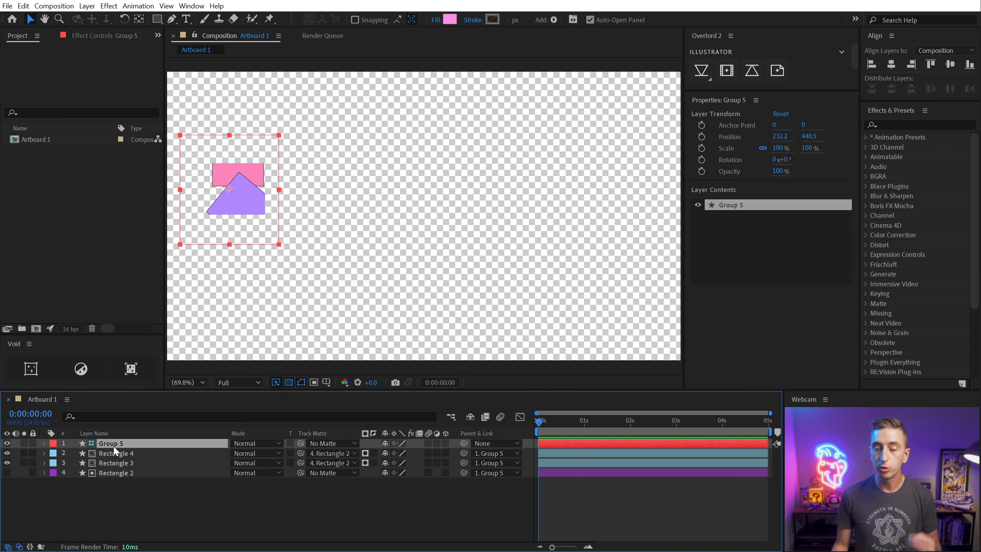
left_click_drag(261, 180, 323, 181)
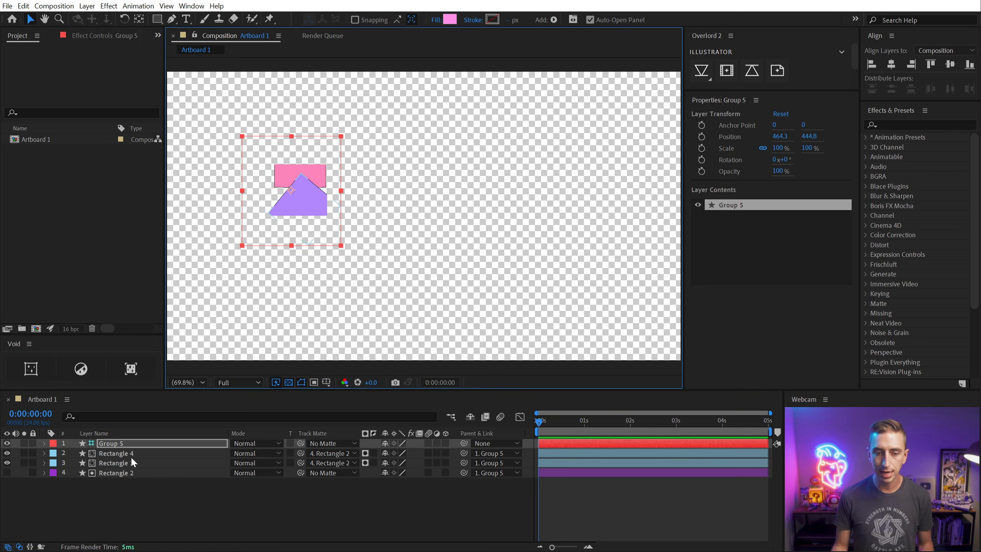
left_click(124, 473)
left_click(132, 454, "shift")
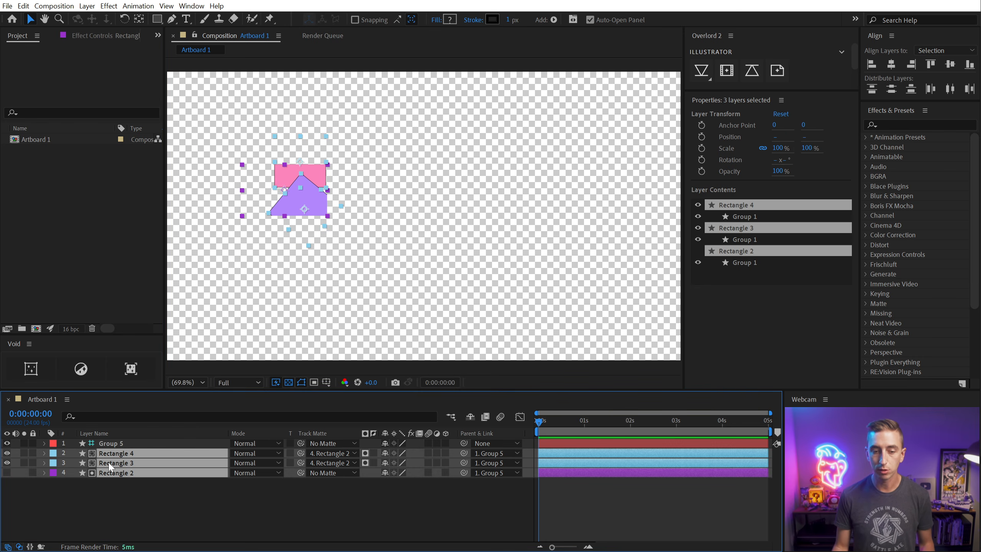
left_click(115, 446)
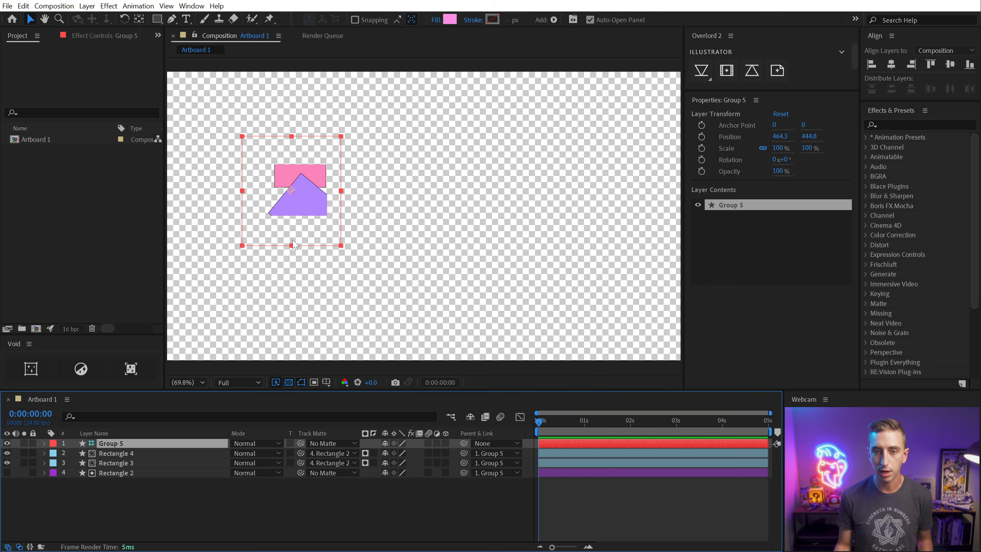
mouse_move(309, 154)
left_mouse_down()
mouse_move(359, 141)
mouse_move(310, 158)
left_mouse_up()
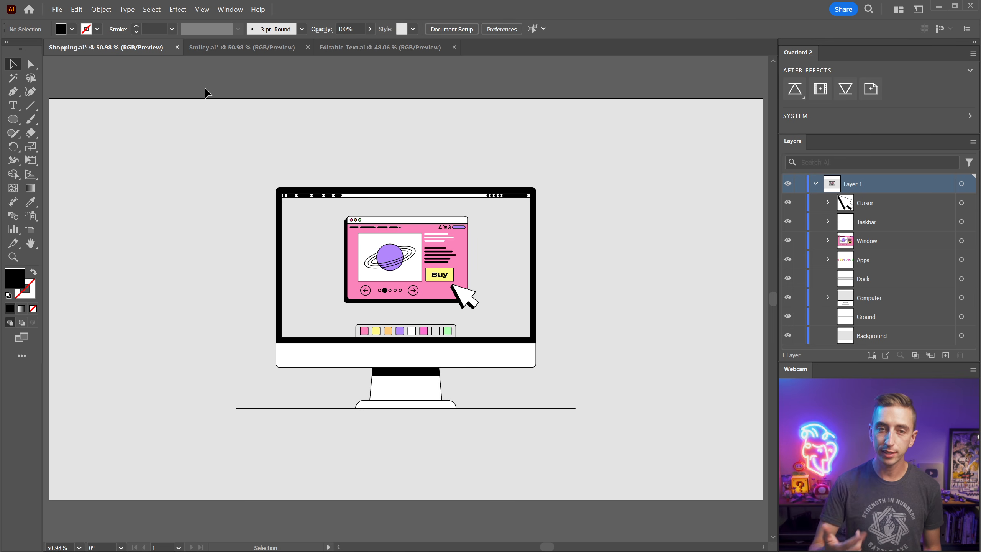
- In Illustrator, draw an arched open path with the Pen tool, reaching across the upper corner of the computer
left_click(13, 92)
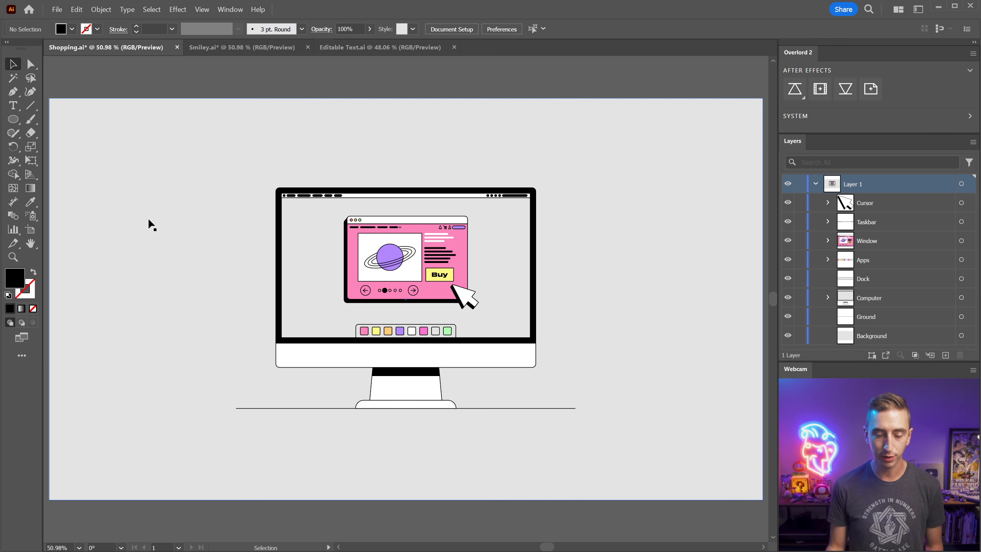
left_click_drag(123, 236, 190, 183)
left_click_drag(316, 241, 382, 299)
- Add the text "Overlord 2 Is Here" along the arched path
key("t")
left_click(216, 196)
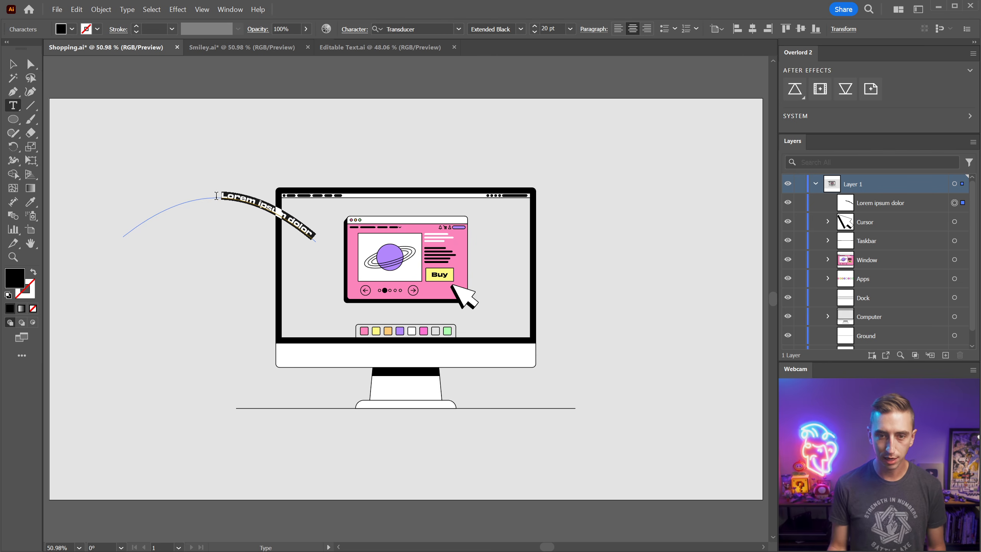
type("Overlord 2 Is")
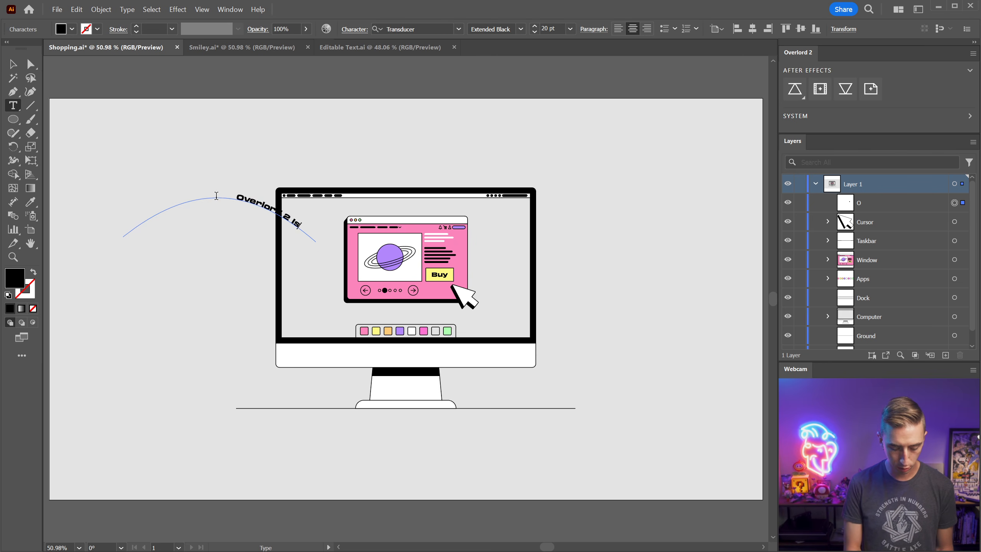
type(" Here")
key("ctrl+Return")
key("v")
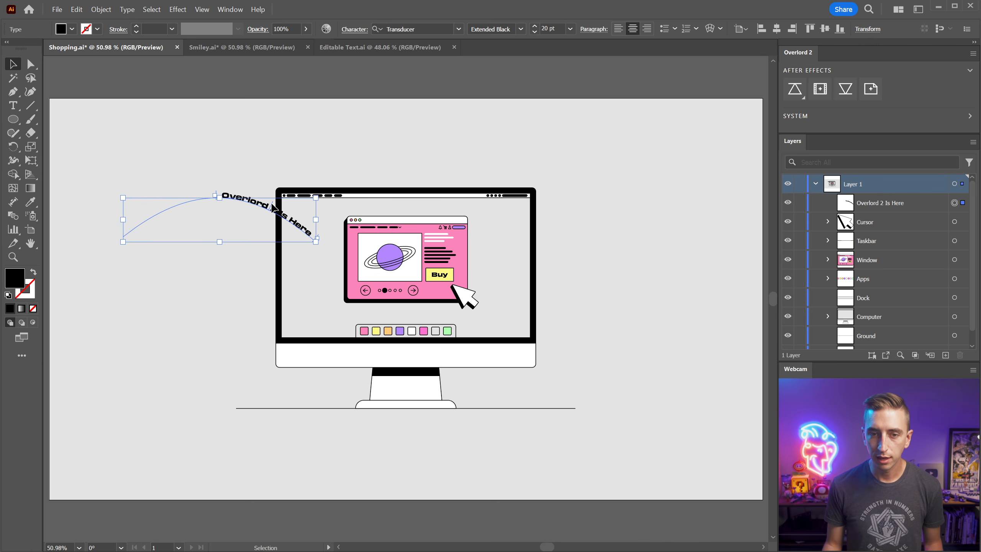
- Slide the path text to the middle of the arch and push it to After Effects with Overlord
left_click_drag(273, 205, 220, 193)
left_click(793, 88)
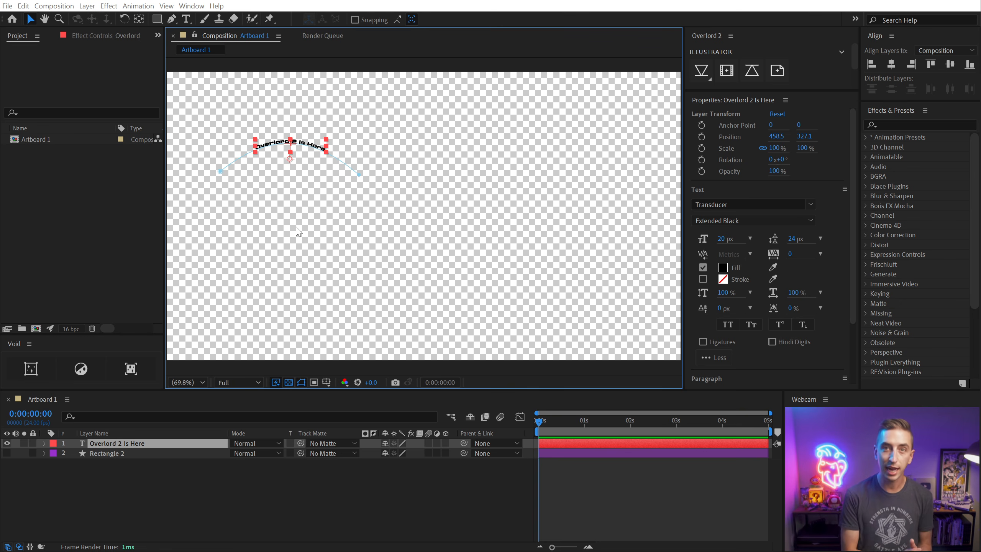
scroll(287, 221, "up", 1)
left_click_drag(301, 123, 471, 199)
key("space")
left_click_drag(195, 113, 443, 186)
scroll(343, 185, "up", 1)
key("space")
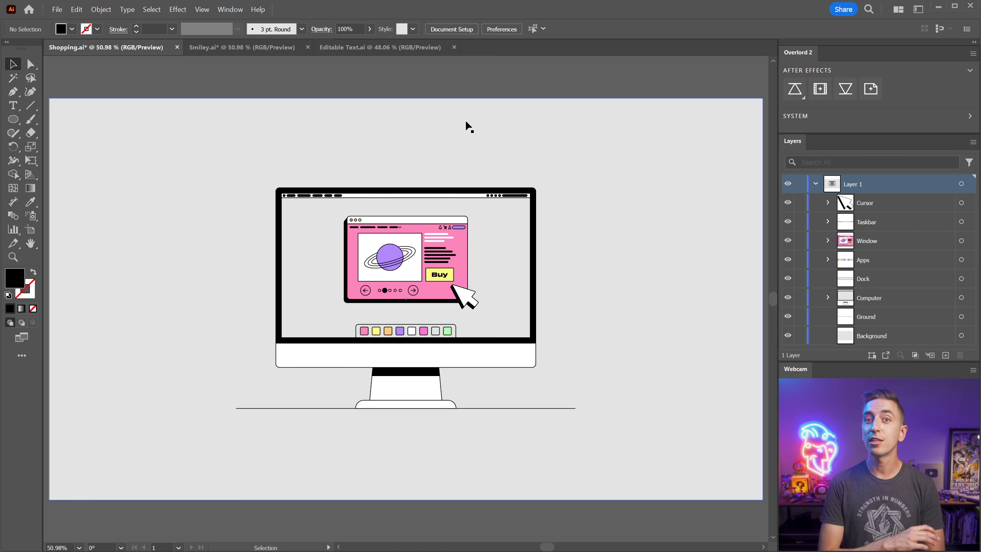
- In Illustrator, draw a circle in the empty area beside the computer and give it a white-to-black gradient fill
left_click(13, 120)
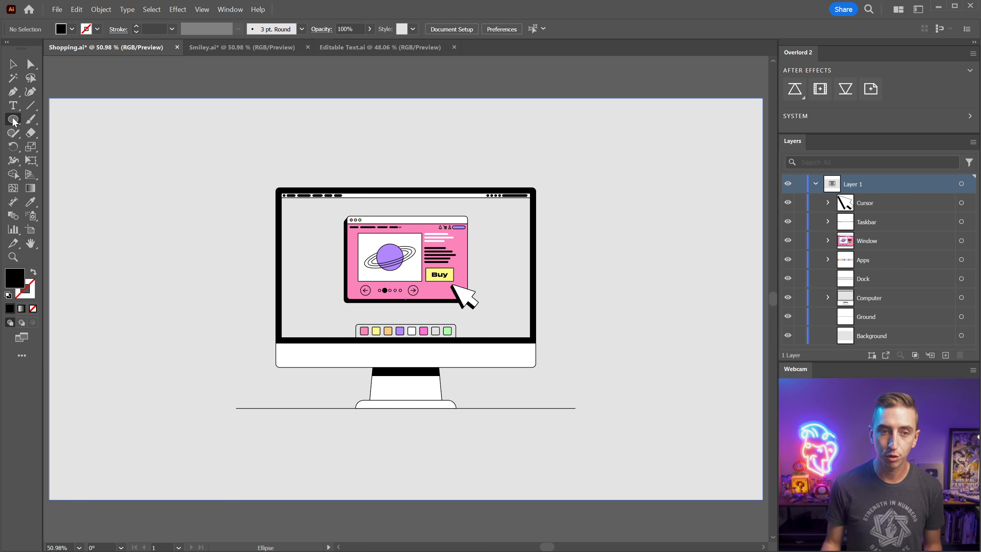
left_click_drag(92, 150, 196, 254)
left_click(21, 309)
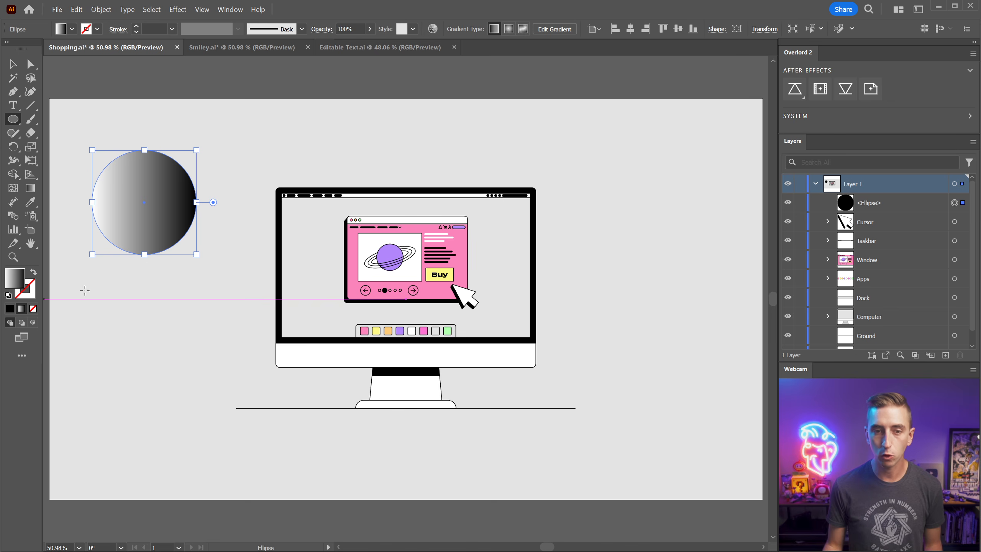
- Add a middle stop to the circle's linear gradient and colour its first stop with the pink sampled from the computer's dock
key("v")
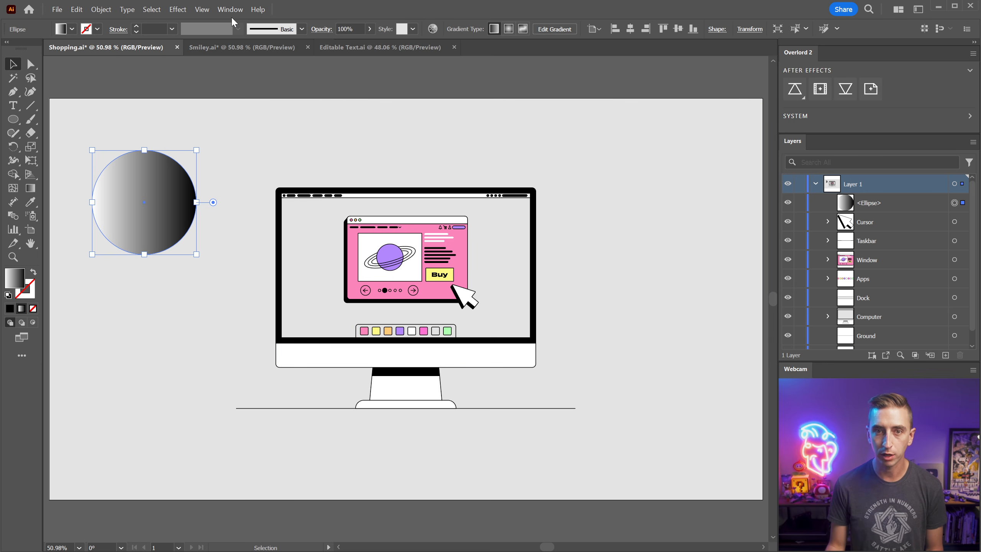
key("ctrl+F9")
left_click(123, 424)
left_click(126, 446)
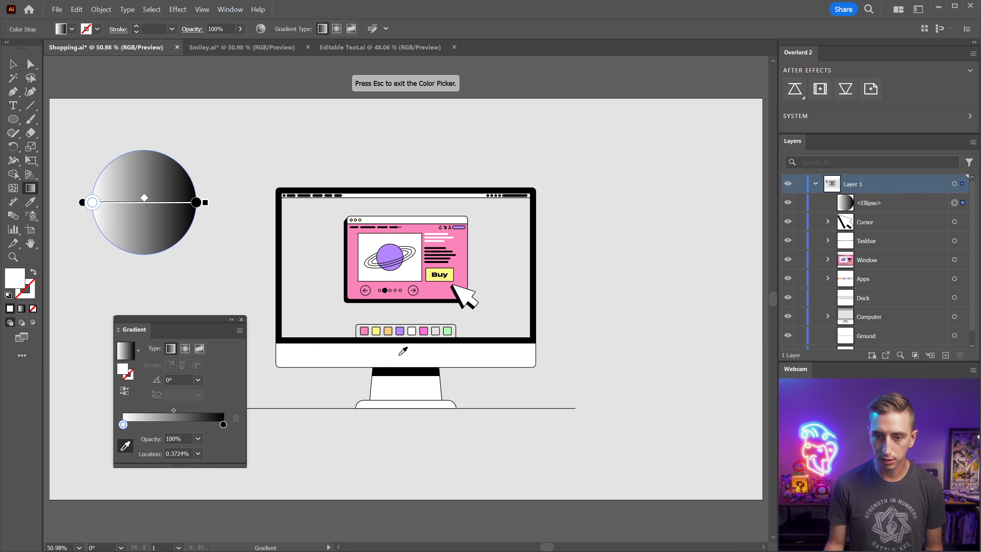
left_click(362, 331)
left_click(169, 427)
left_click(124, 425)
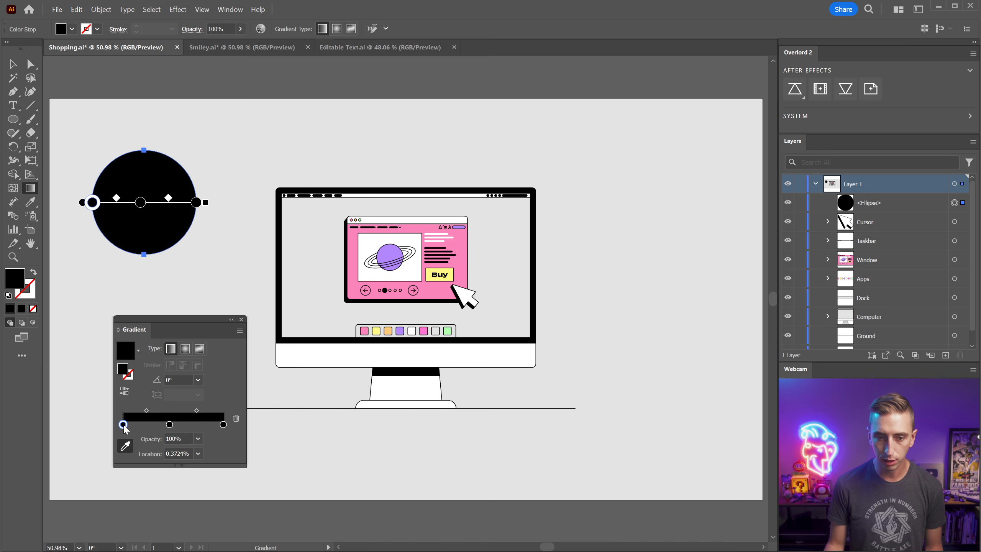
left_click(363, 331)
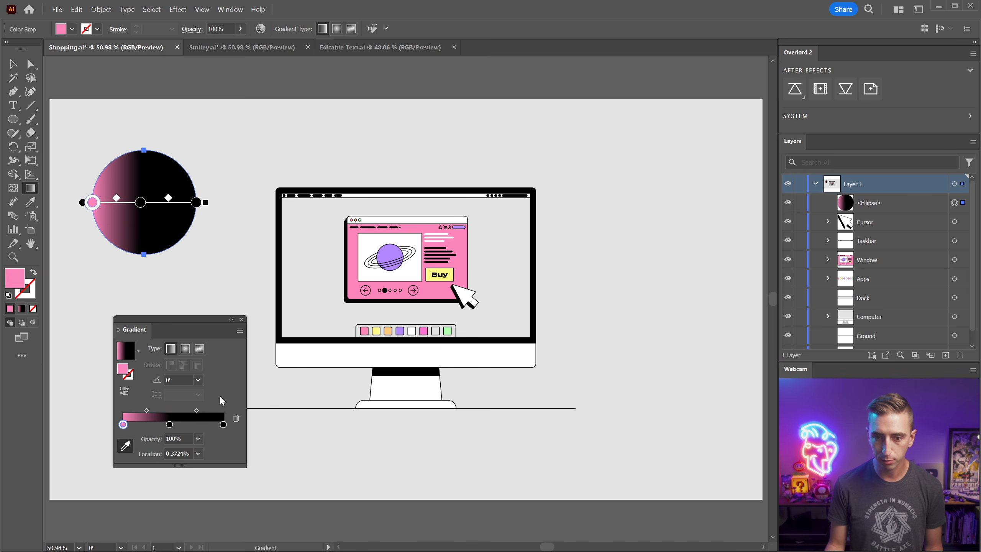
- Colour the gradient's middle stop purple and its end stop light green, sampling both colours from the computer's dock
left_click(169, 424)
left_click(400, 331)
left_click(224, 425)
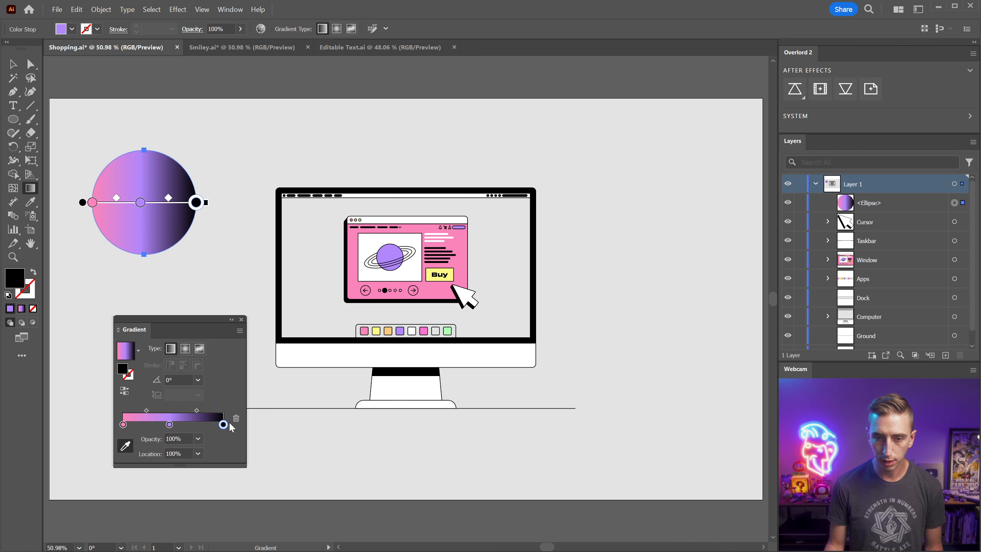
left_click(450, 331)
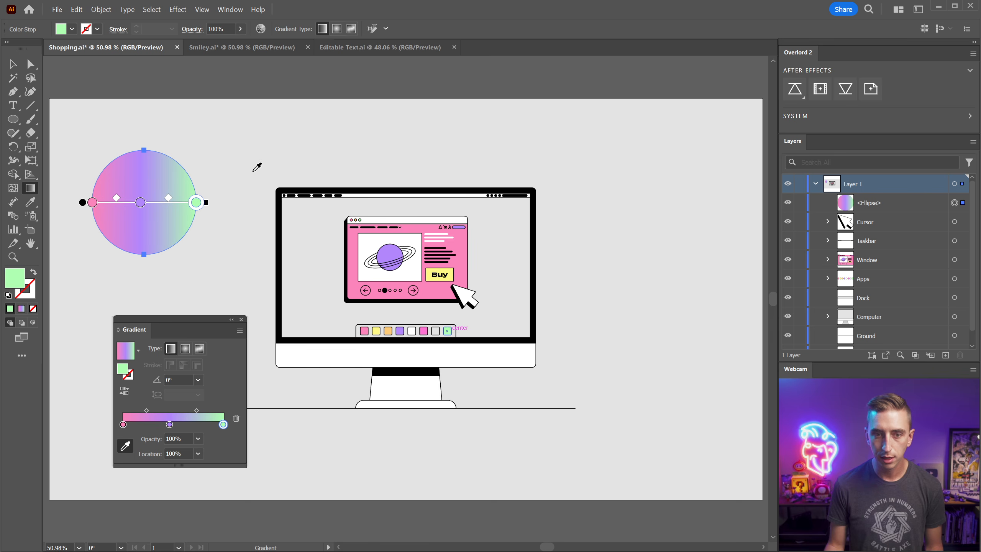
- Angle the circle's gradient diagonally from upper left to lower right and push the circle to After Effects with Overlord
mouse_move(83, 203)
left_mouse_down()
mouse_move(86, 228)
mouse_move(86, 203)
left_mouse_up()
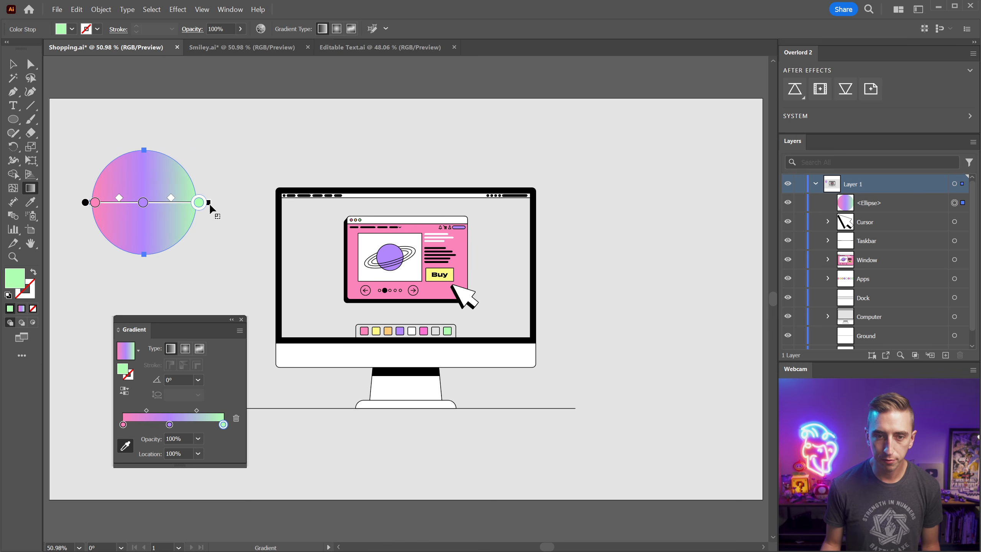
left_click_drag(209, 202, 220, 173)
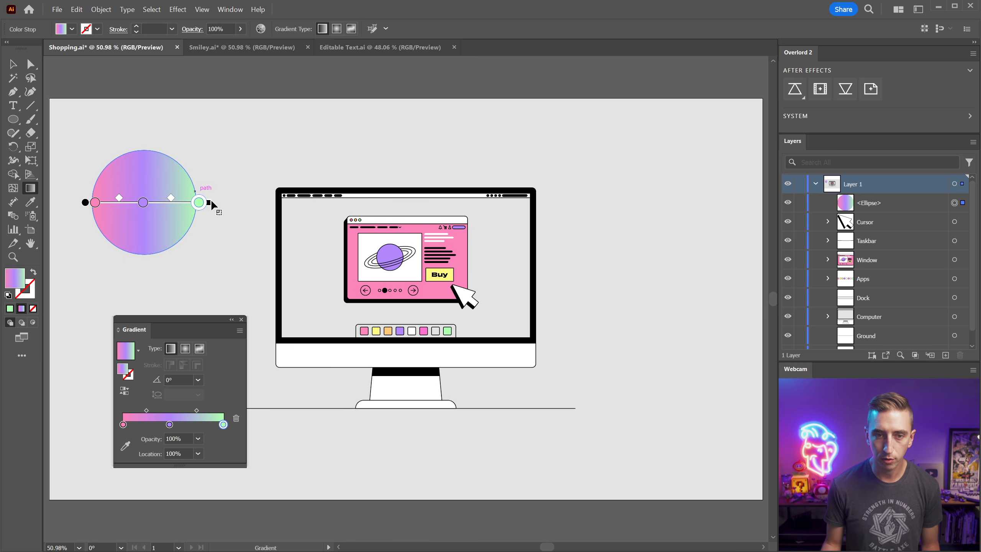
left_click_drag(119, 161, 190, 257)
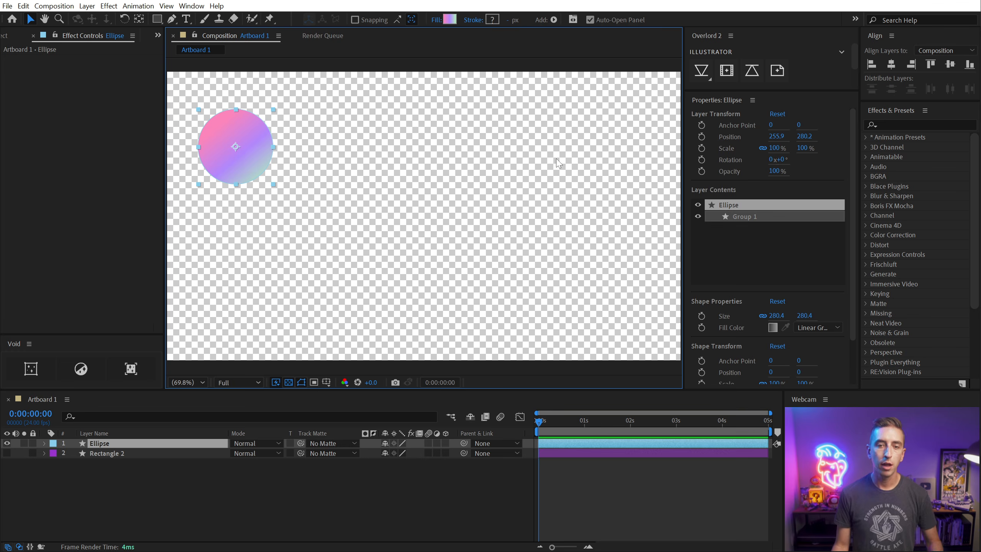
- In After Effects, get a closer view of the gradient circle and set the Ellipse layer's label colour to Minty Fresh
scroll(262, 148, "up", 1)
key("space")
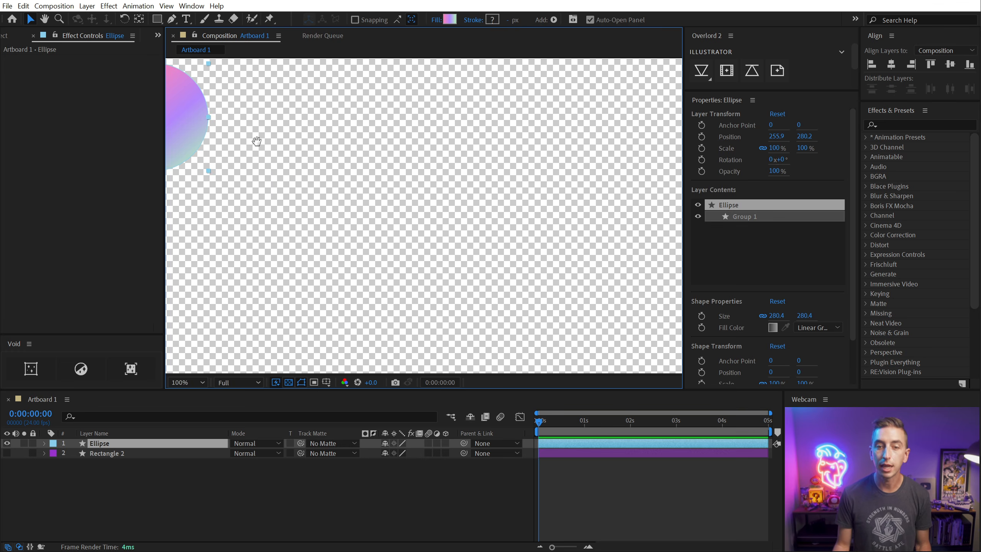
left_click_drag(284, 137, 474, 197)
left_click_drag(361, 193, 372, 194)
double_click(372, 195)
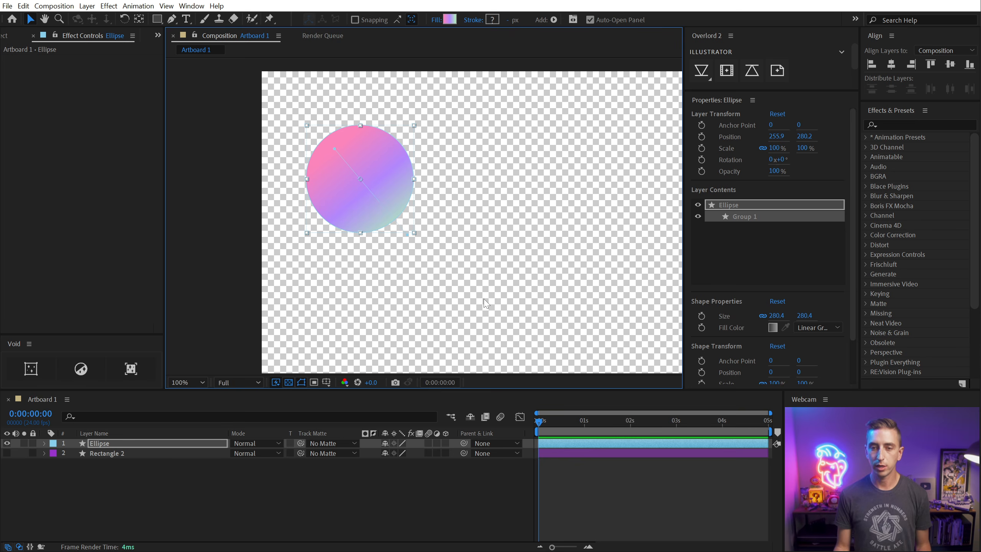
left_click(55, 445)
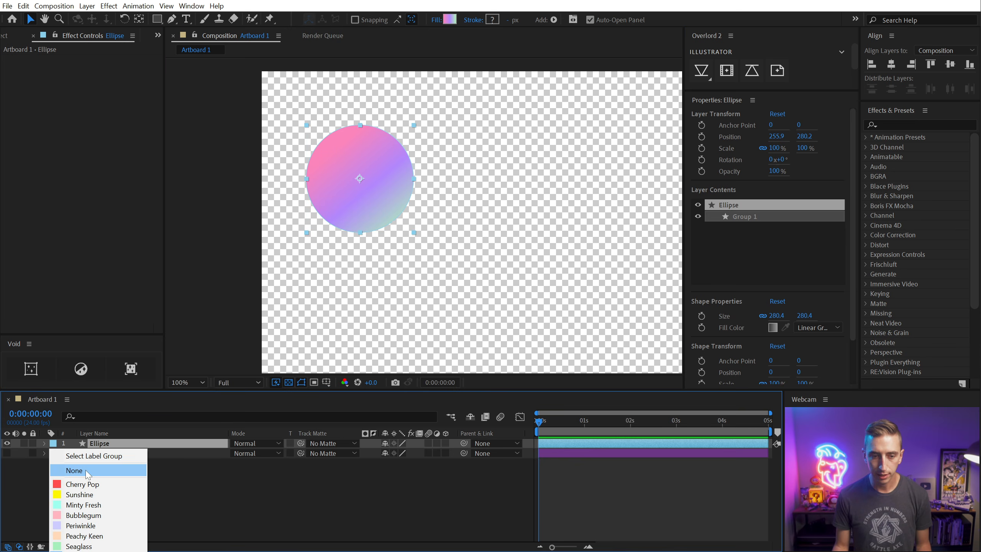
left_click(97, 507)
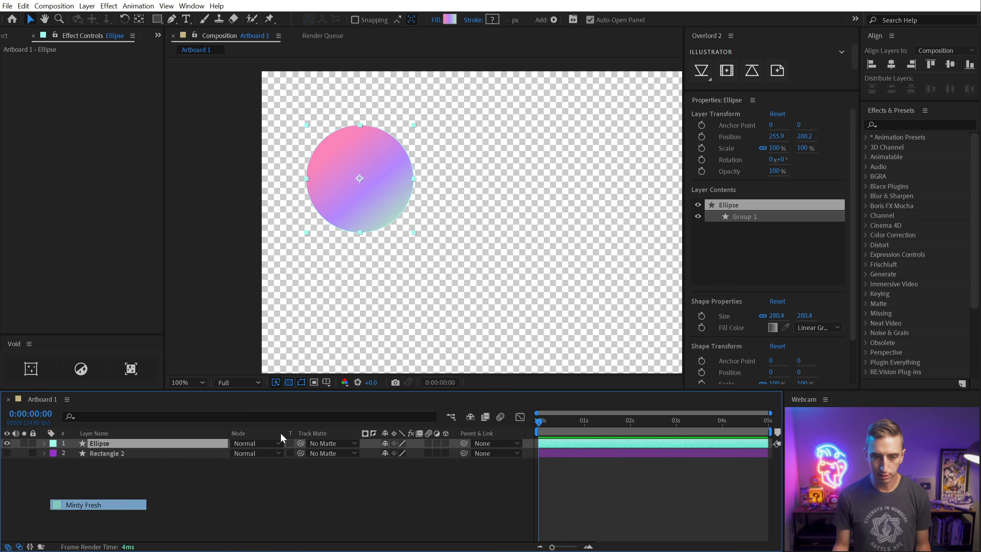
- Move the circle's gradient start and end points so it runs more vertically over a black background, and inspect its stops in the Gradient Editor
double_click(377, 190)
left_click(291, 382)
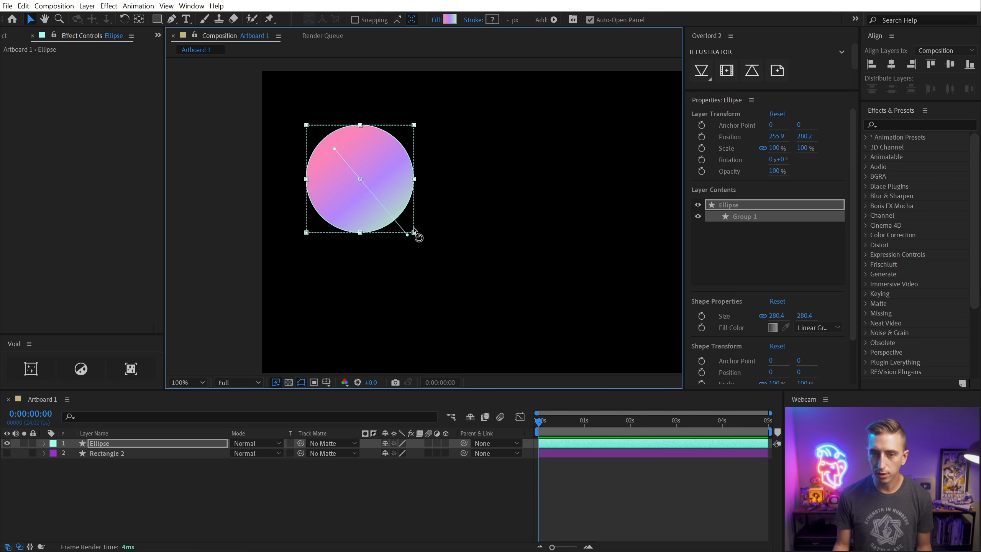
left_click_drag(334, 148, 329, 117)
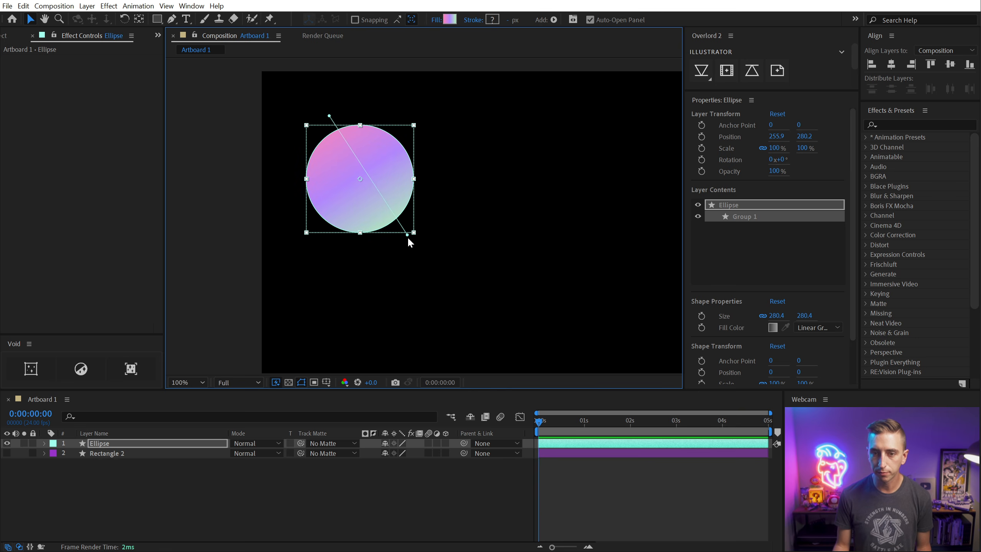
left_click_drag(407, 234, 373, 243)
left_click(450, 19)
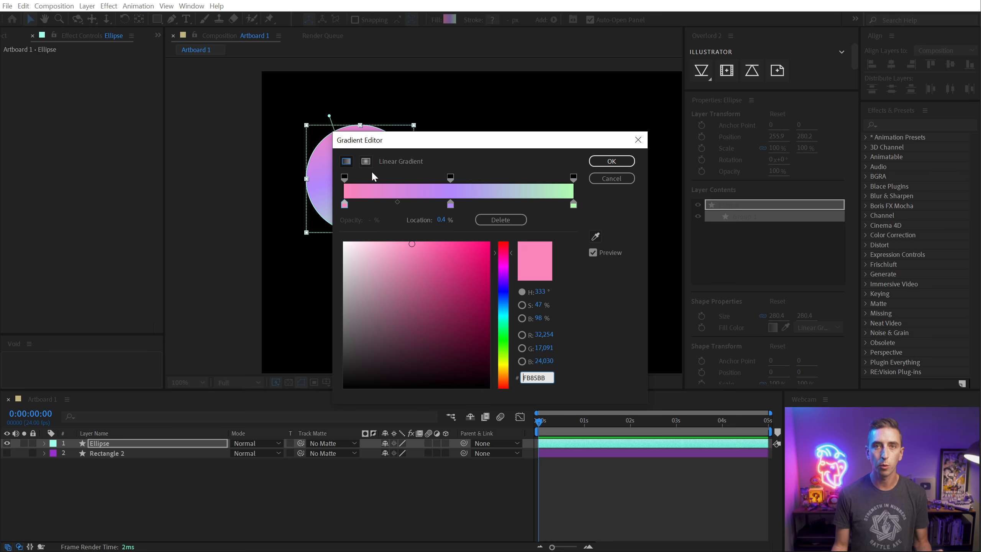
left_click(619, 177)
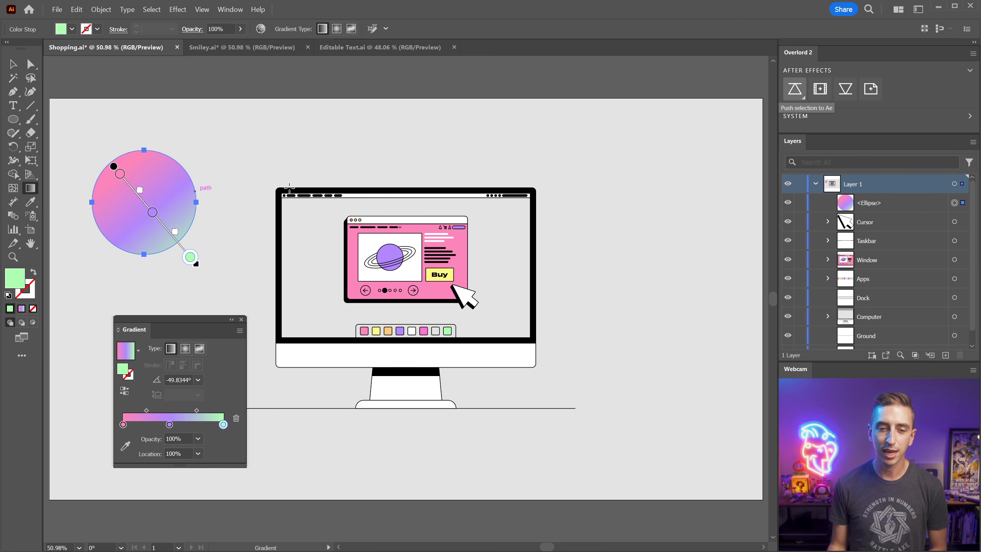
- In Illustrator, try the radial gradient type on the circle and return it to linear
left_click(186, 348)
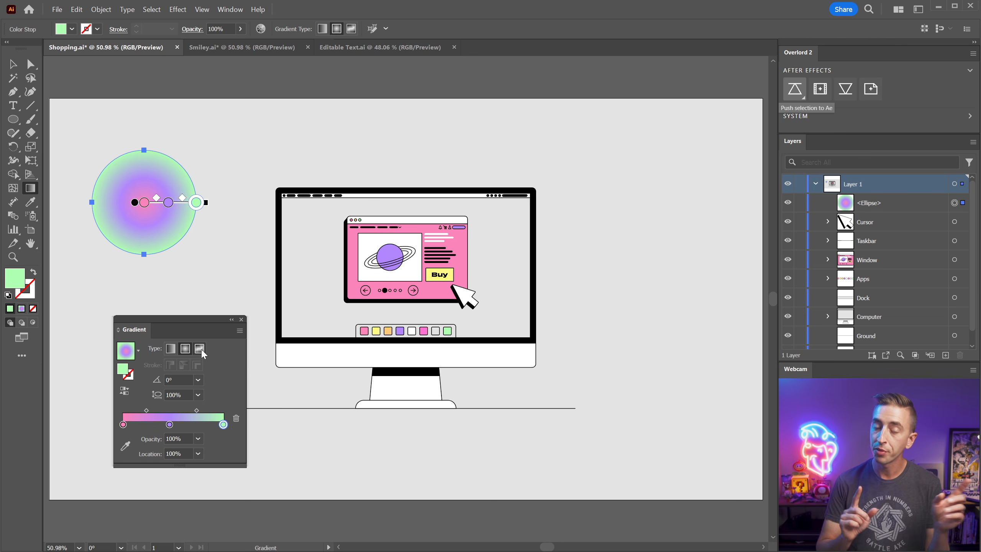
left_click(170, 349)
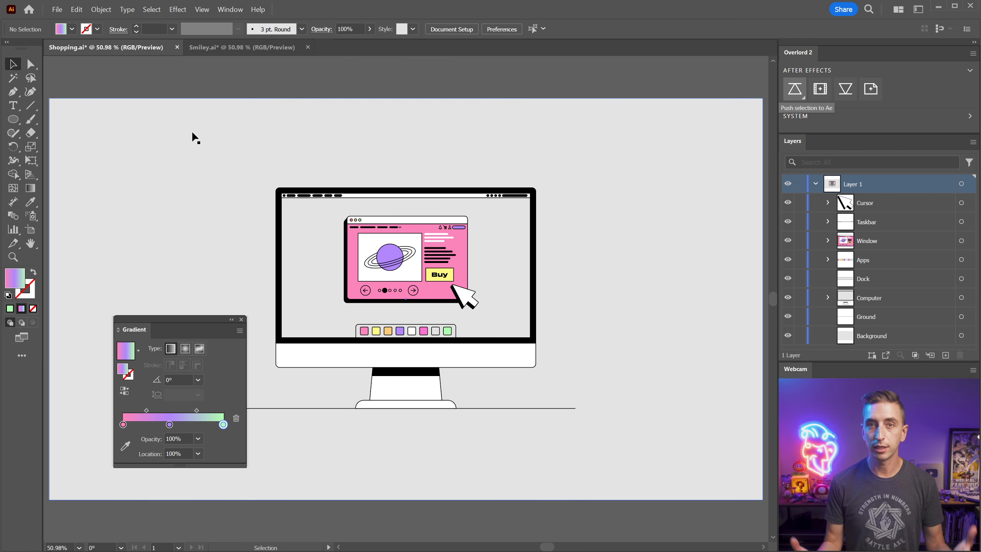
- In the Smiley document, paste a copy of the black four-point star and move it into the empty upper-left area of the artboard
left_click_drag(174, 321, 0, 345)
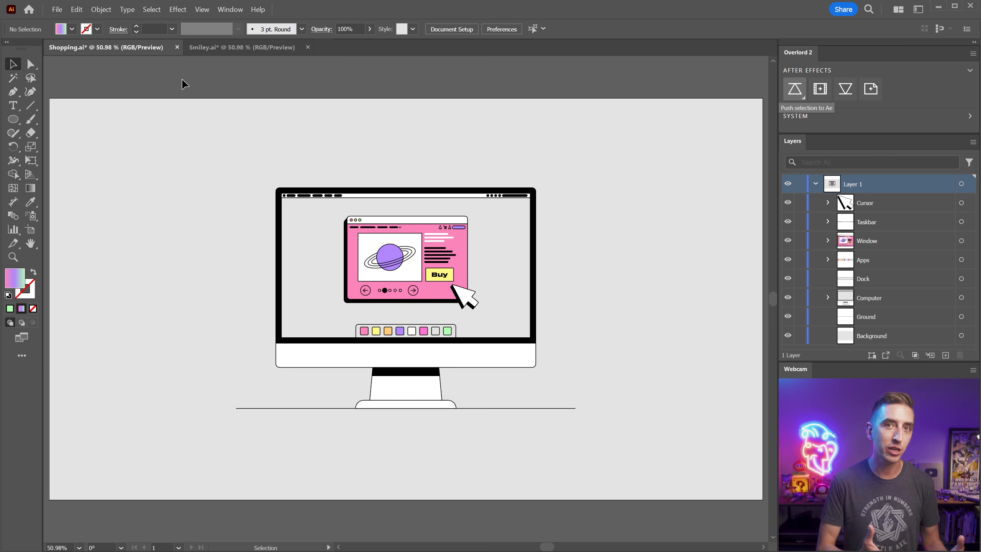
left_click(210, 47)
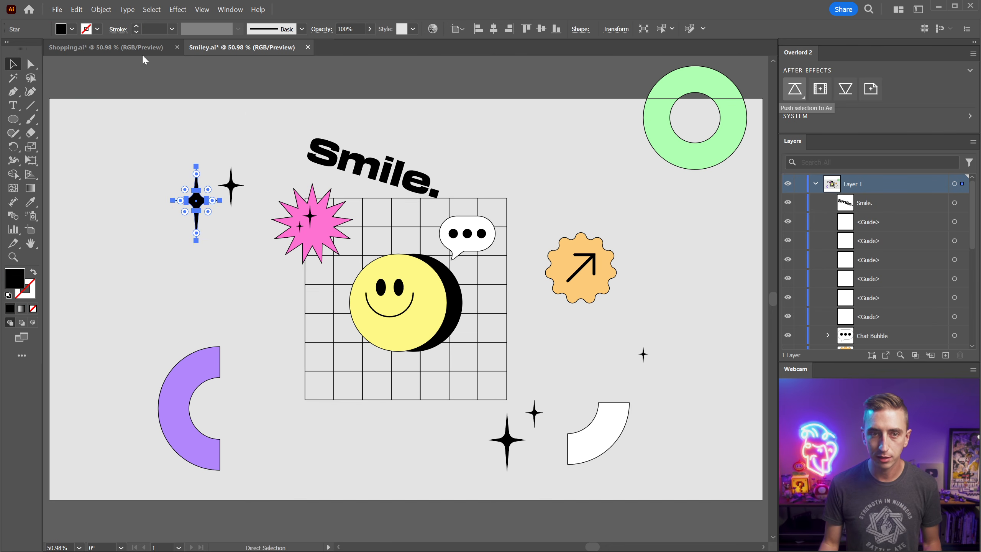
left_click_drag(169, 140, 418, 176)
key("ctrl+v")
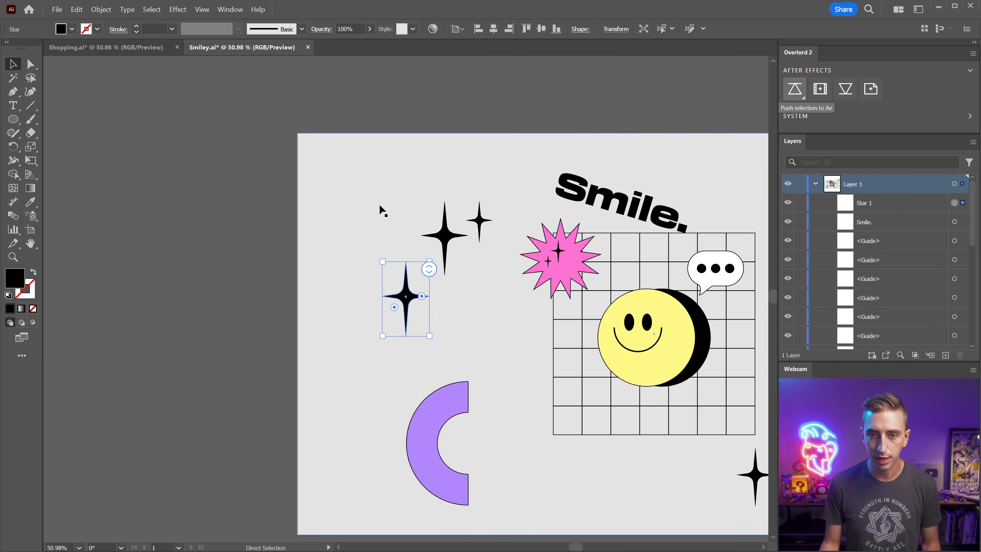
left_click_drag(407, 287, 351, 178)
- Scale the star copy down to a small star and place it in the empty area away from the original stars
key("s")
mouse_move(417, 170)
left_mouse_down()
mouse_move(371, 173)
mouse_move(482, 178)
mouse_move(498, 190)
mouse_move(417, 151)
left_mouse_up()
key("v")
left_click_drag(271, 167, 245, 158)
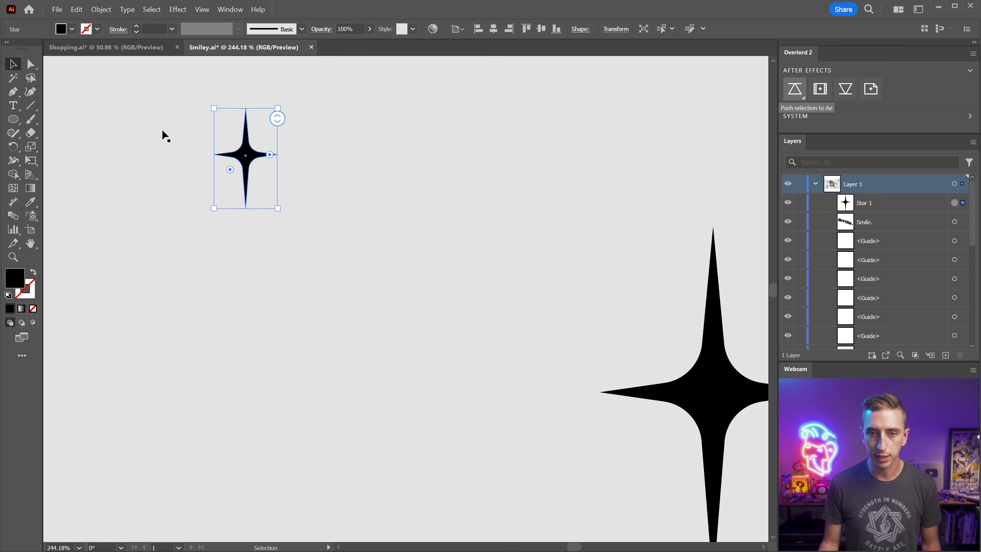
- Create a radial repeat from the small star
left_click(101, 9)
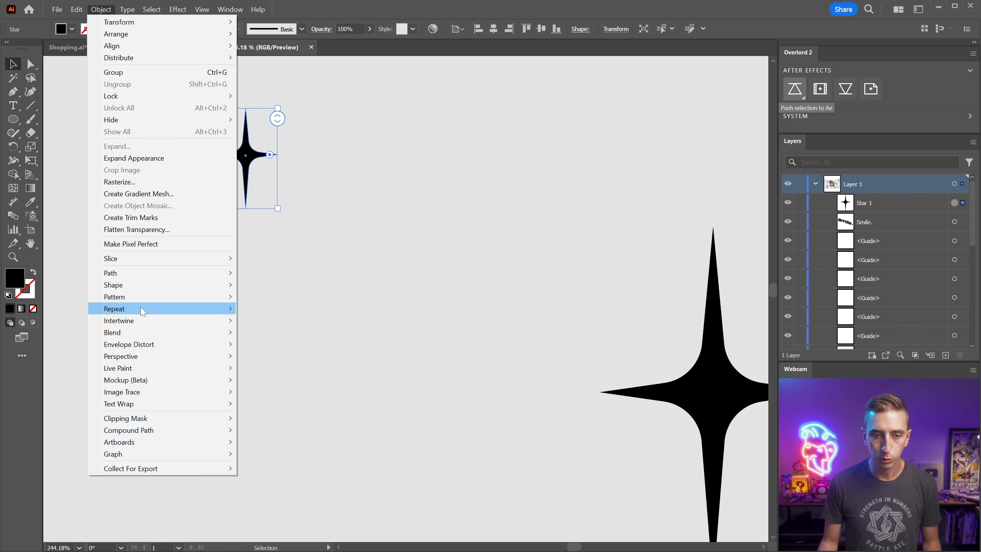
mouse_move(141, 307)
left_click(279, 307)
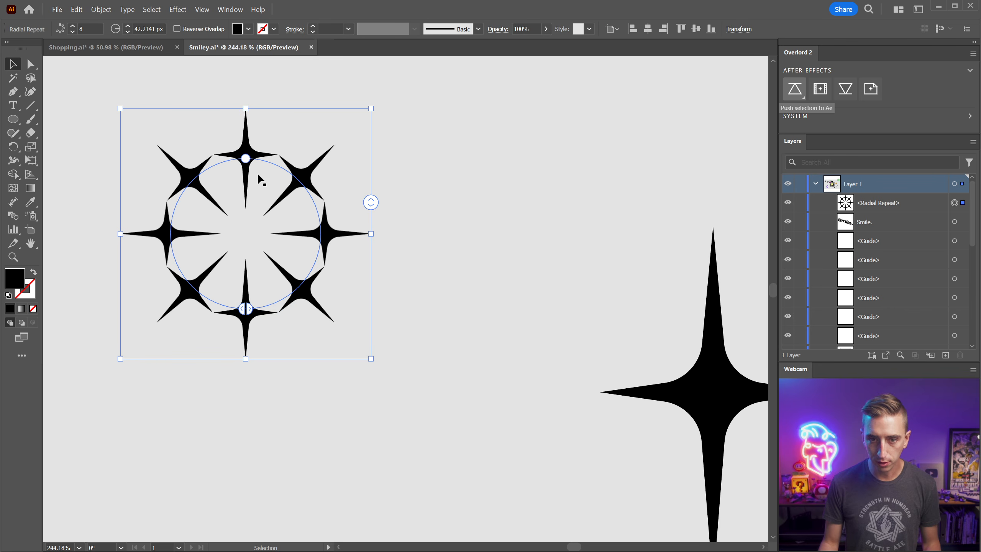
- Enlarge the radial repeat's radius to about 80 px, shorten its arc slightly and raise it to 11 instances
mouse_move(371, 202)
left_mouse_down()
mouse_move(372, 148)
mouse_move(372, 270)
mouse_move(368, 162)
mouse_move(369, 201)
left_mouse_up()
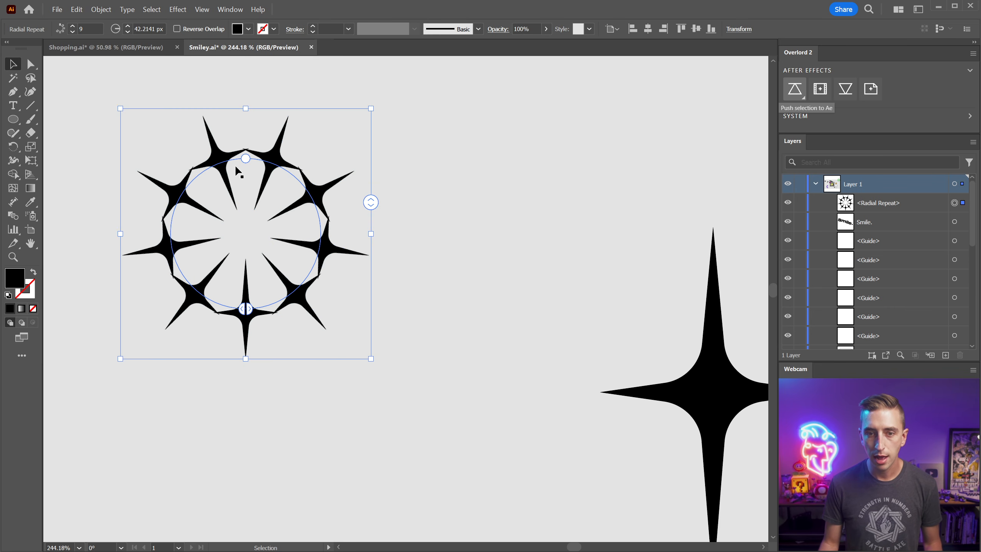
left_click_drag(246, 158, 249, 91)
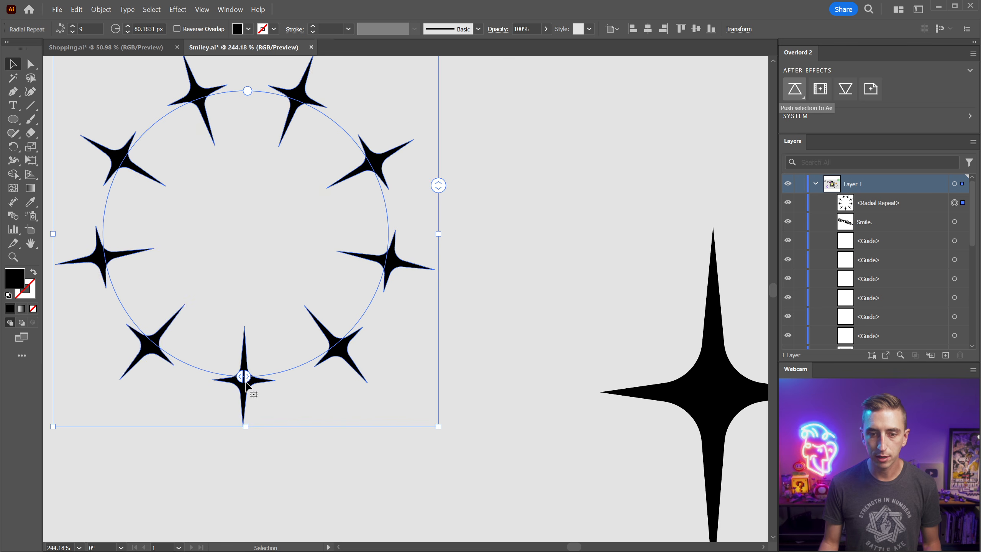
left_click_drag(244, 377, 130, 364)
mouse_move(436, 184)
left_mouse_down()
mouse_move(440, 218)
mouse_move(440, 165)
mouse_move(441, 175)
left_mouse_up()
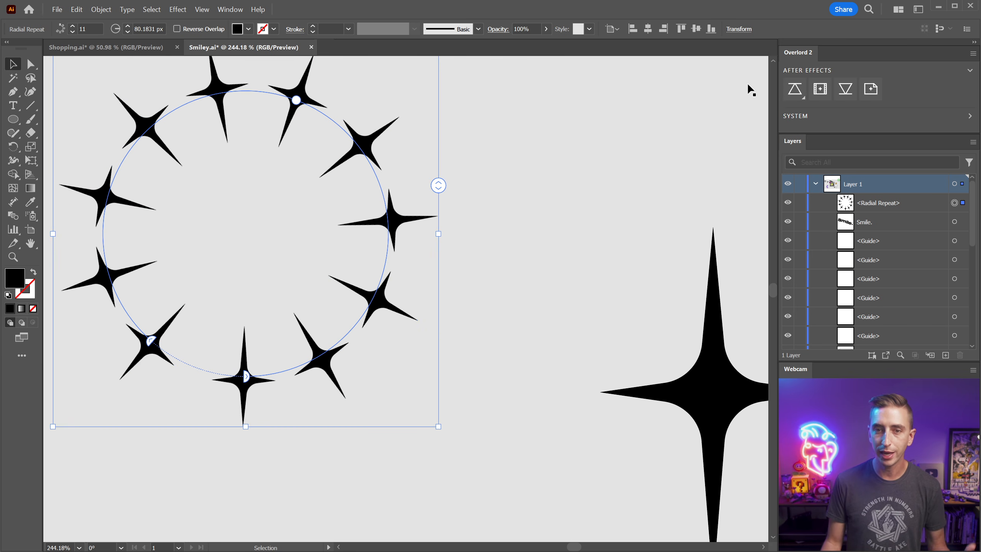
- Push the star ring to After Effects with Overlord and, with the Ellipse layer hidden and the transparency grid shown, move it toward the composition's middle
left_click(799, 87)
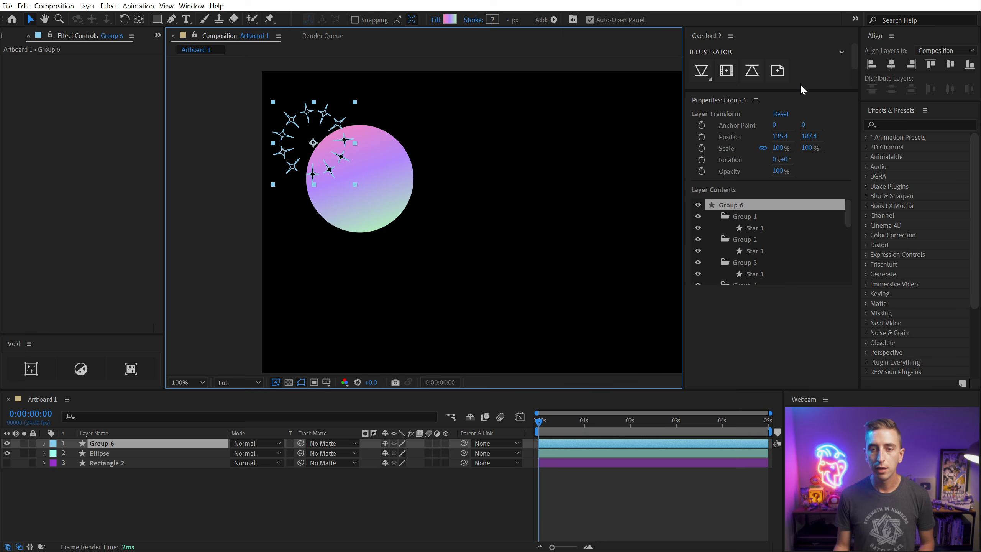
left_click(7, 453)
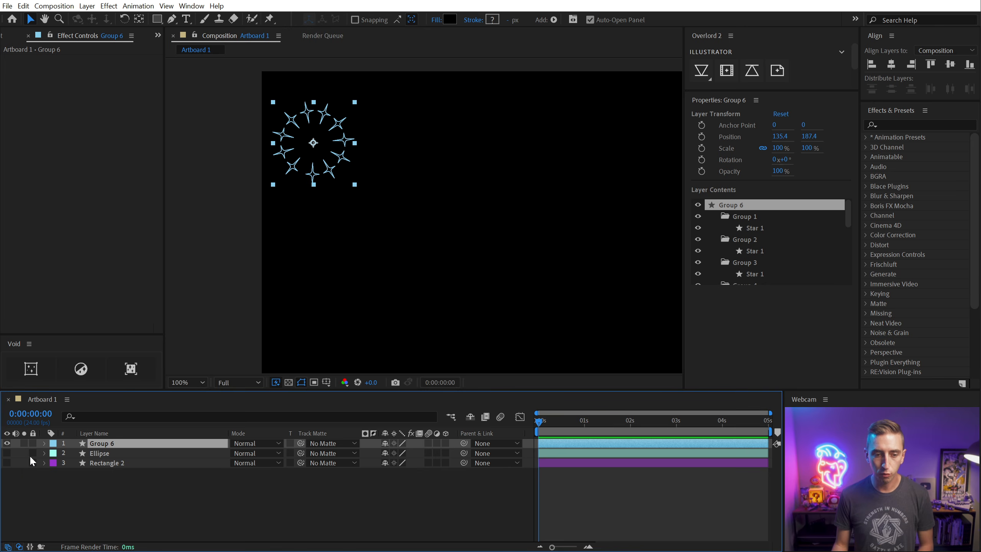
left_click(288, 382)
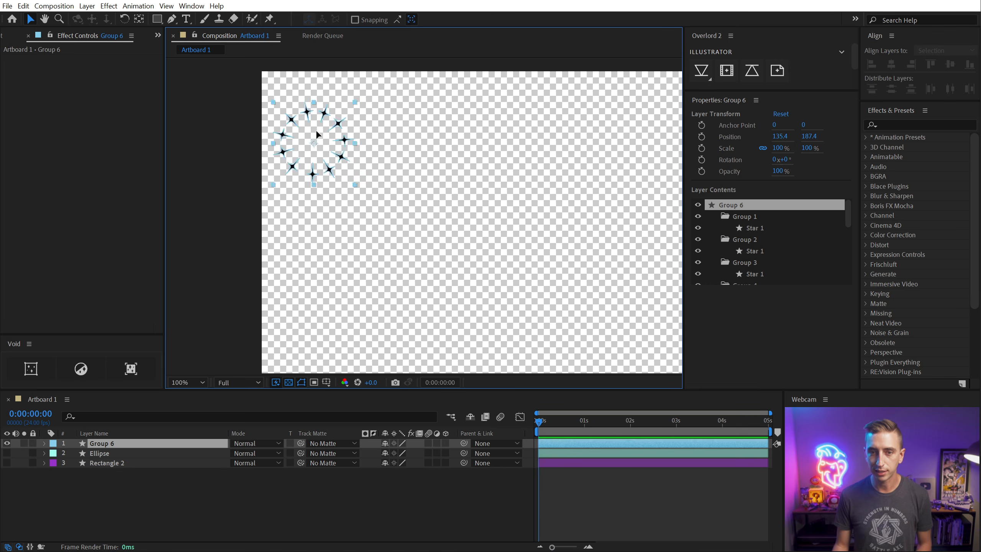
left_click_drag(313, 134, 452, 193)
key("period")
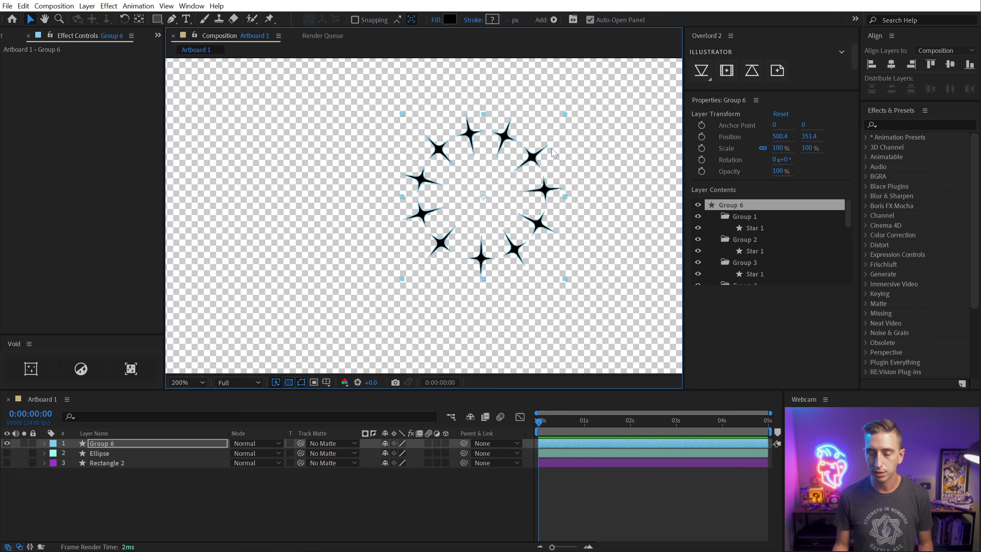
- Back in Illustrator, remove the radial star ring from the Smiley artwork and switch to the Shopping document
key("alt+Tab")
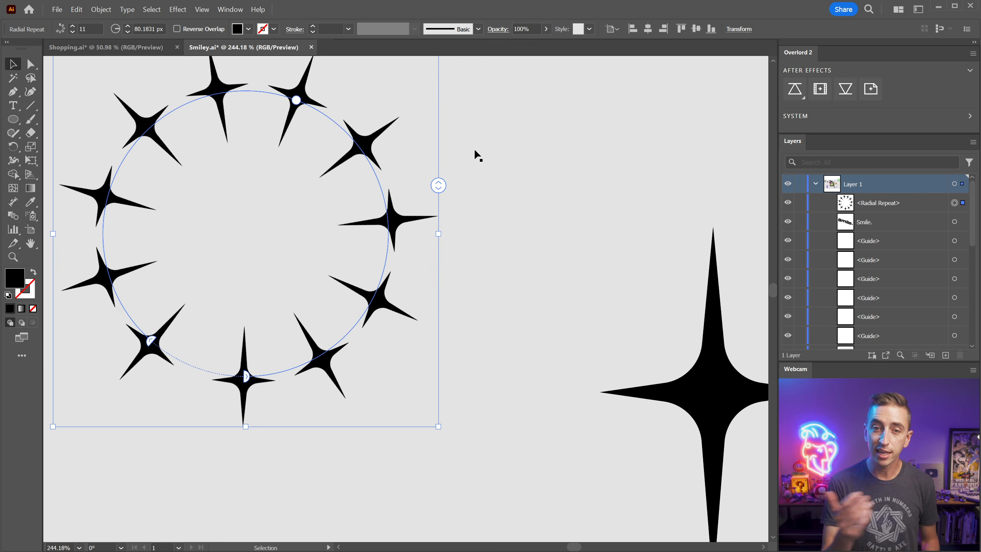
key("ctrl+space")
left_click_drag(346, 182, 288, 183)
left_click_drag(374, 181, 292, 186)
left_click_drag(426, 169, 367, 169)
left_click_drag(539, 180, 413, 174)
left_click_drag(484, 178, 392, 147)
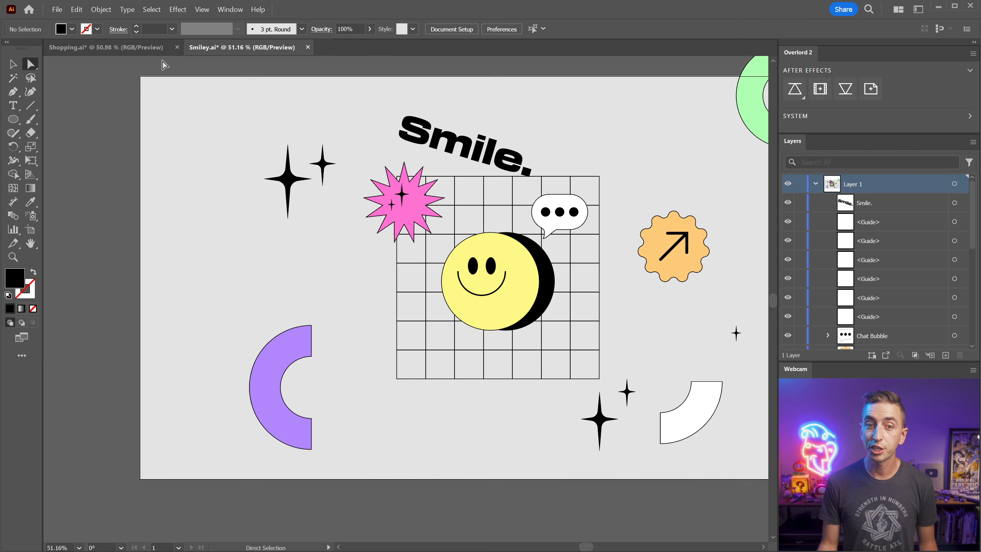
left_click(134, 45)
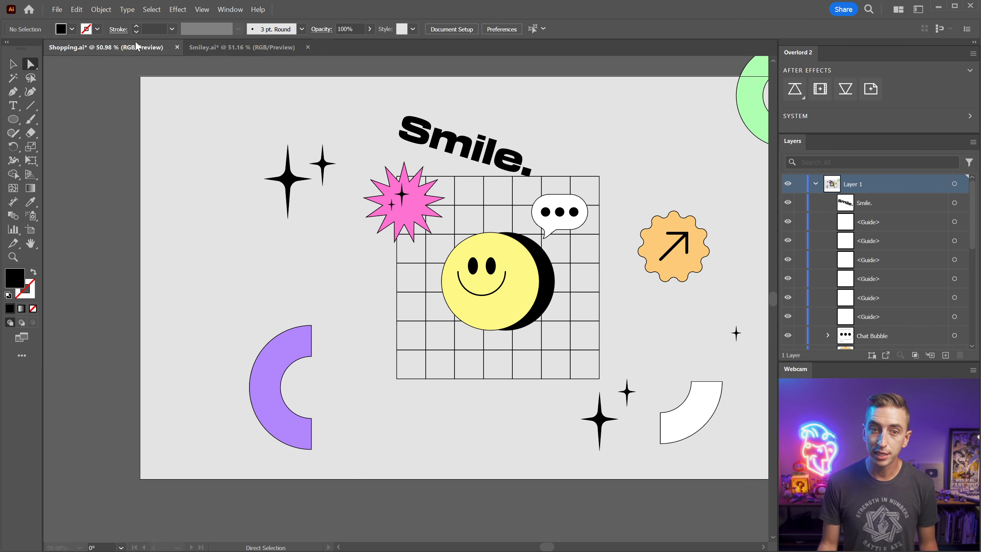
- Draw a purple square about 136 px wide beside the computer, rotate it about 25° and move it closer to the monitor
left_click_drag(506, 203, 389, 176)
left_click(13, 120)
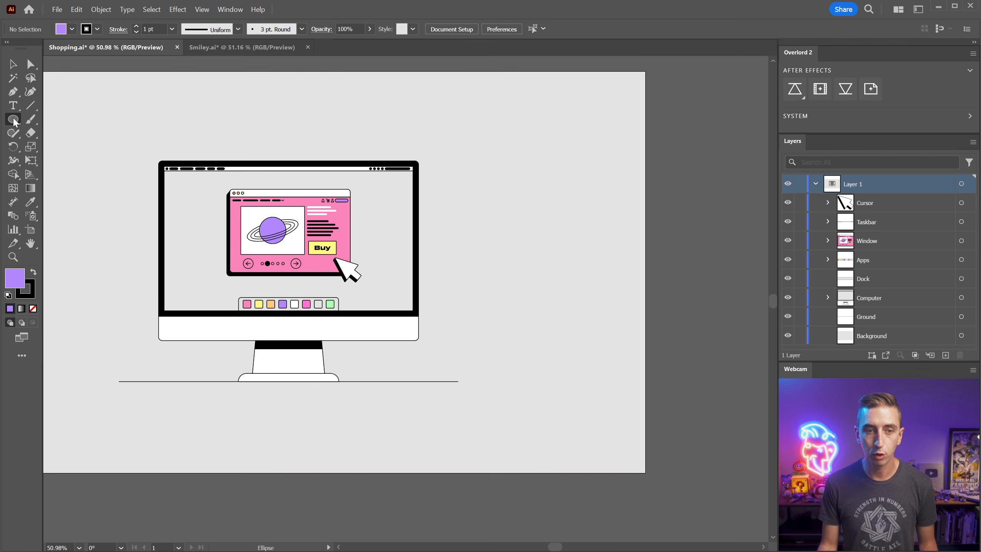
left_click(11, 122)
left_click(65, 119)
mouse_move(537, 164)
left_mouse_down()
mouse_move(587, 219)
mouse_move(631, 234)
mouse_move(625, 244)
left_mouse_up()
key("r")
key("v")
left_click(600, 197)
left_click_drag(583, 190, 519, 205)
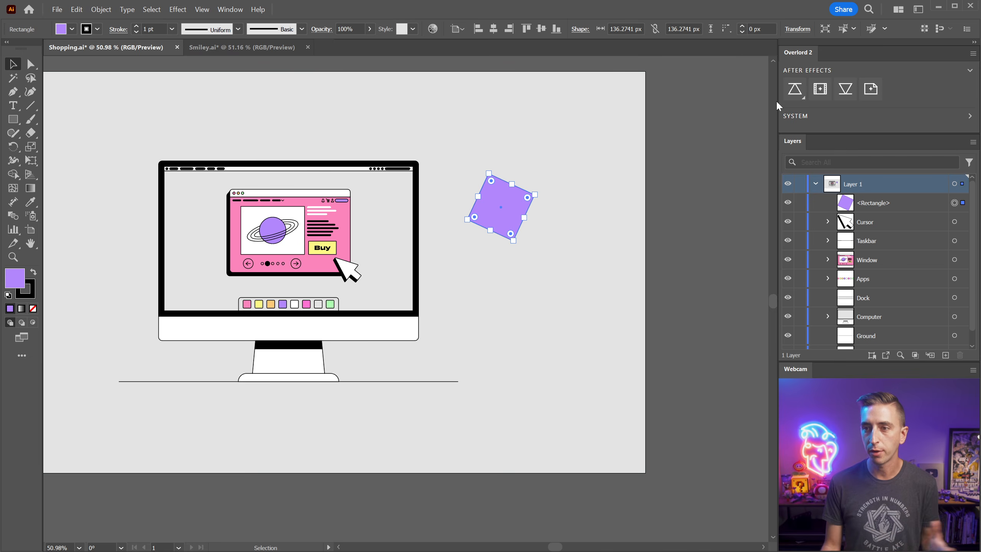
- Push the rotated square to After Effects with Overlord and enlarge its Rectangle Path size to about 206 px
left_click(793, 90)
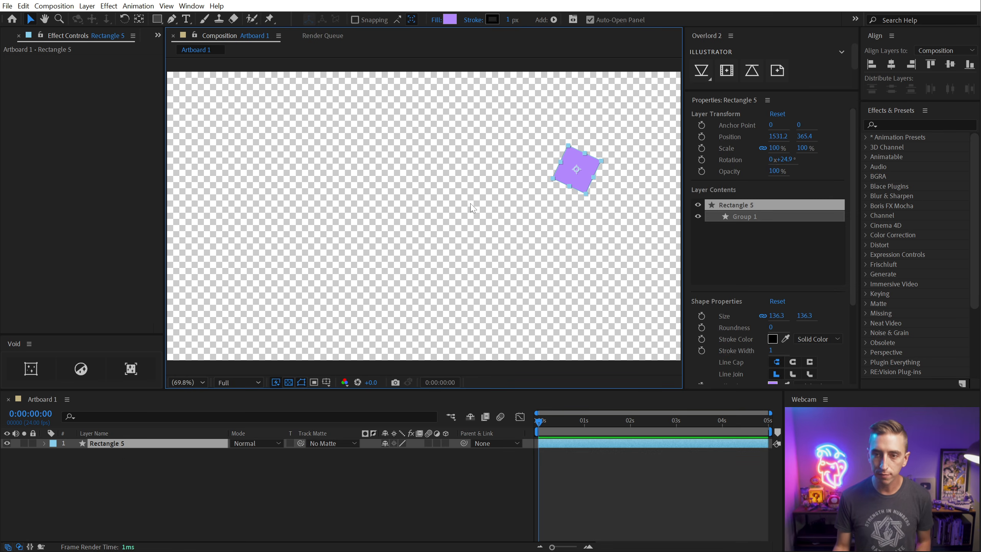
key("u")
key("u")
left_click(109, 484)
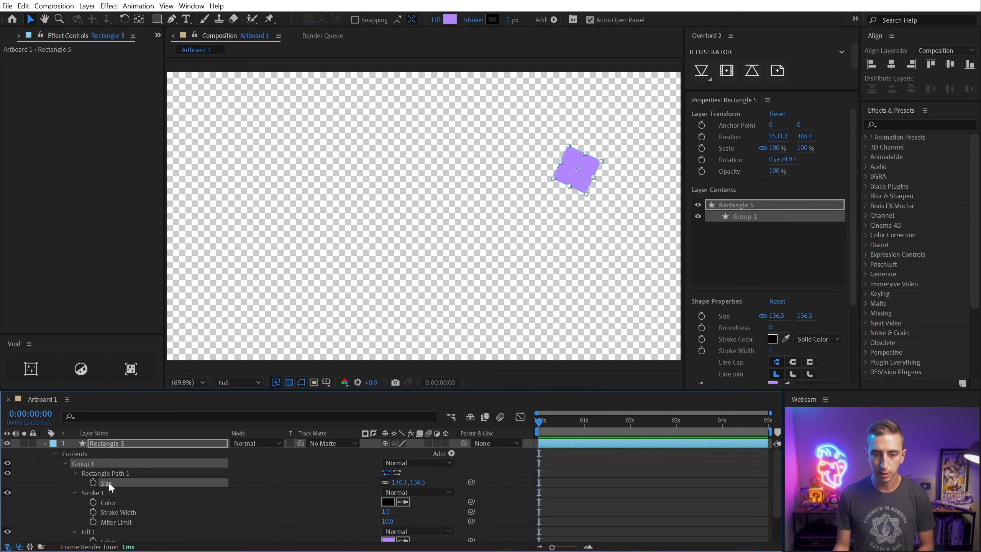
left_click_drag(388, 480, 405, 458)
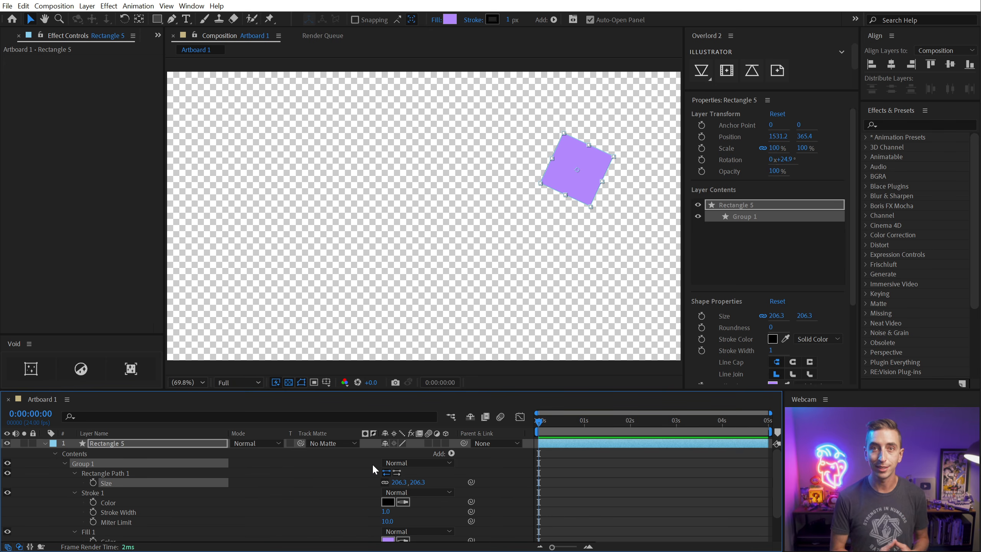
- Reveal the square layer's Position and enable Default Position Properties to Separated Dimensions in the General preferences
left_click(120, 442)
key("u")
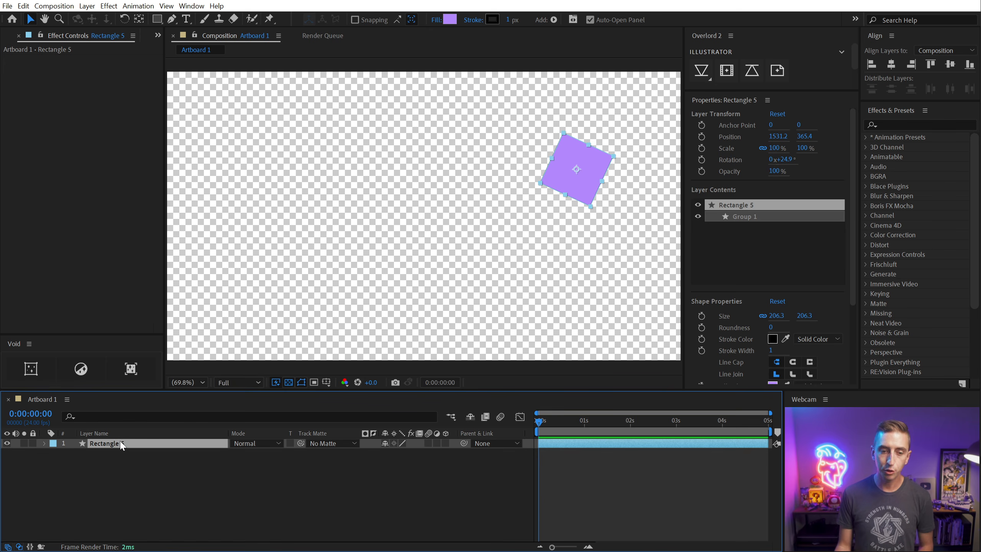
key("p")
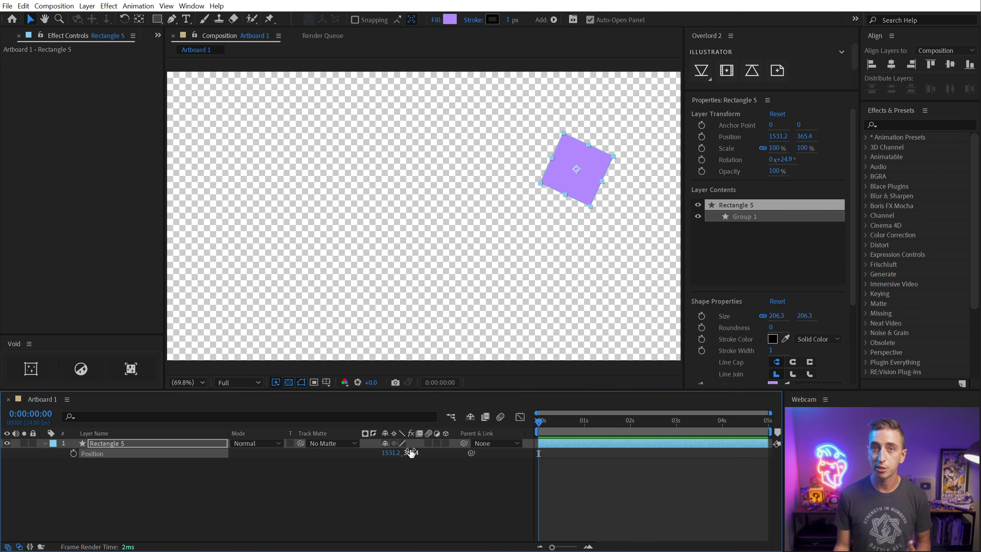
left_click(23, 5)
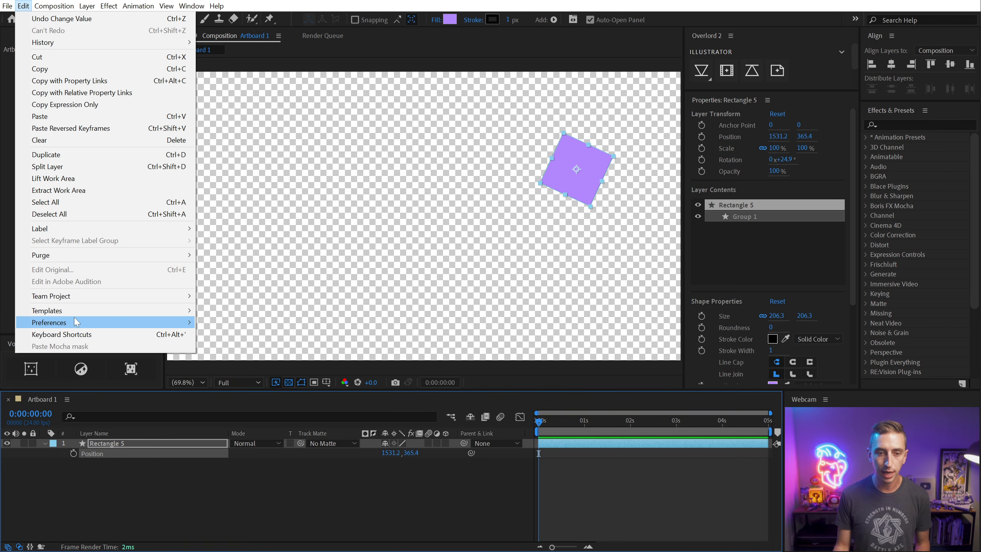
mouse_move(78, 323)
left_click(242, 324)
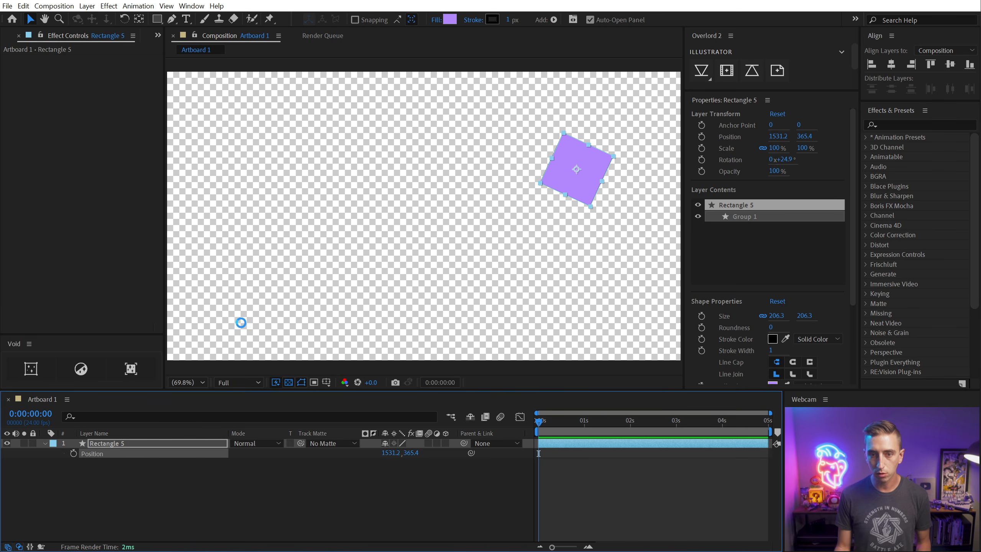
left_click(143, 355)
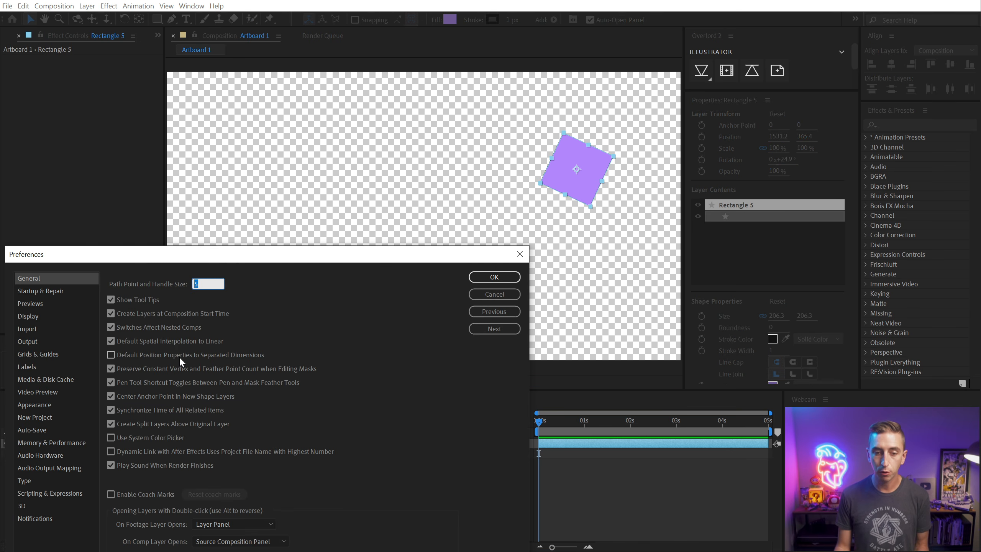
left_click(494, 277)
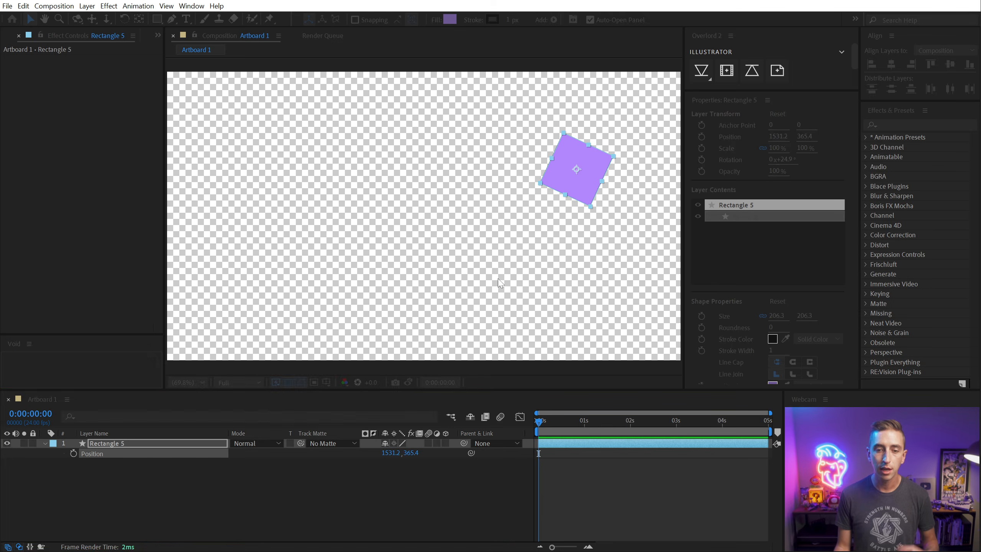
- Return to Illustrator, move the square lower on the artboard, push it to After Effects again and reveal its position
key("alt+Tab")
left_click_drag(516, 194, 475, 331)
left_click(796, 85)
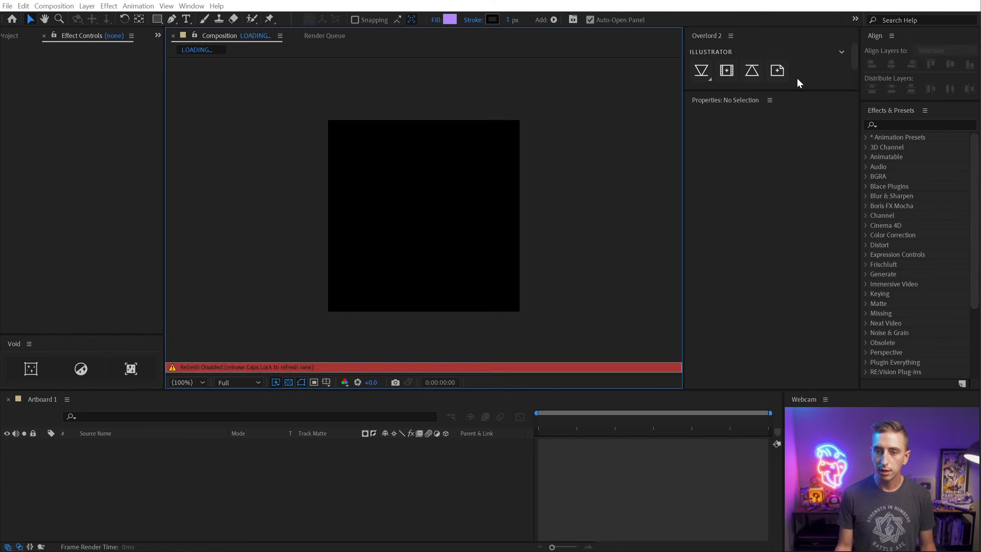
key("p")
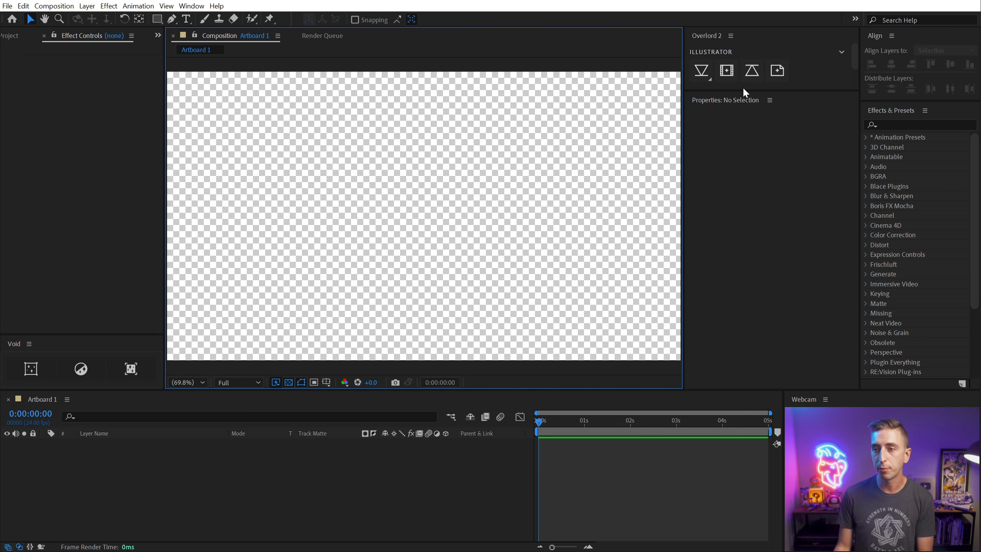
- Enlarge the Overlord panel to reveal its Groups and System sections and set the transfer mode to Pull selection
right_click(797, 68)
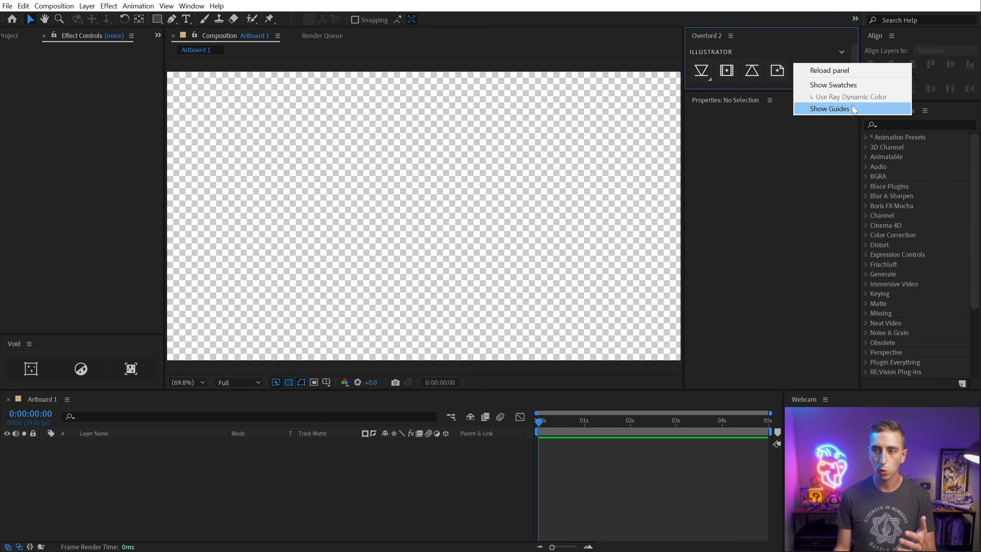
left_click(773, 38)
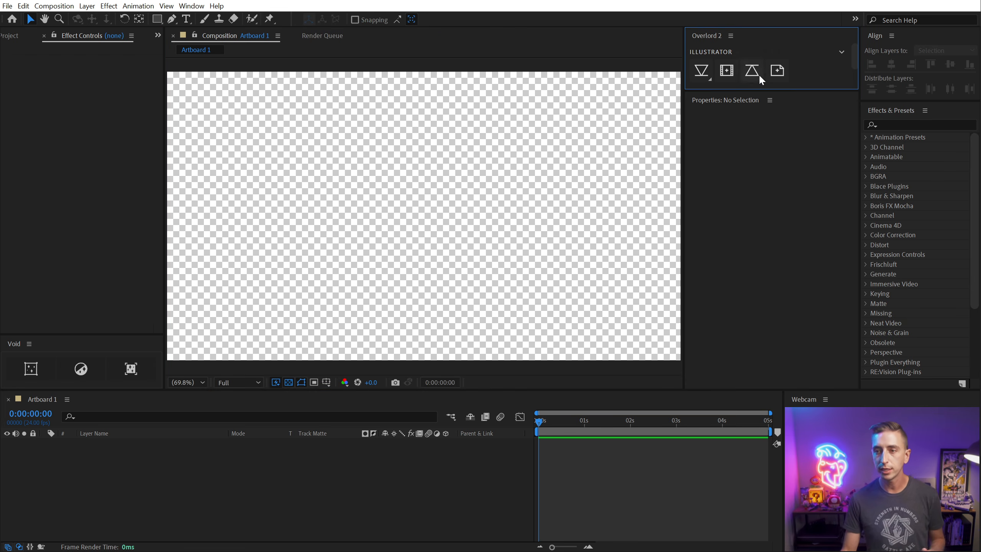
left_click(697, 72)
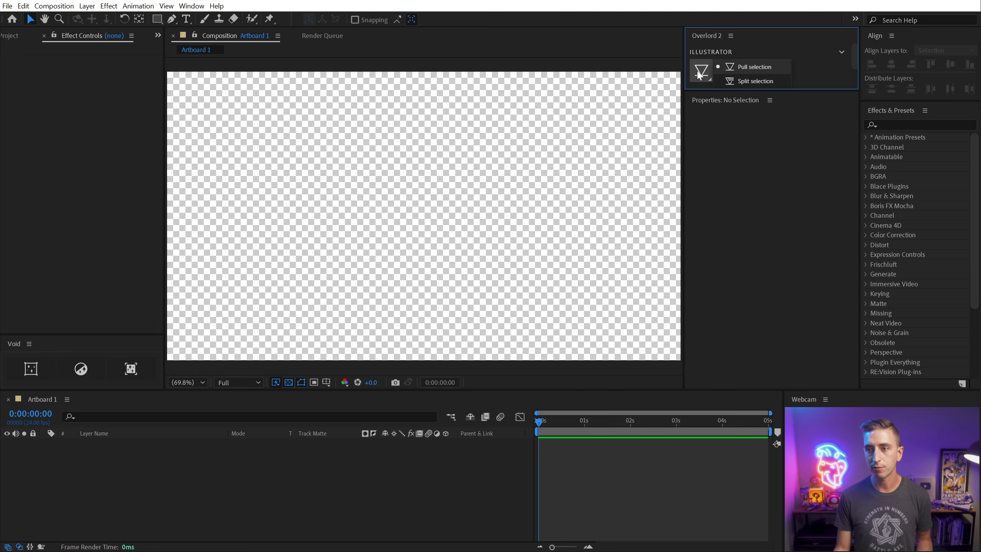
left_click_drag(706, 91, 721, 154)
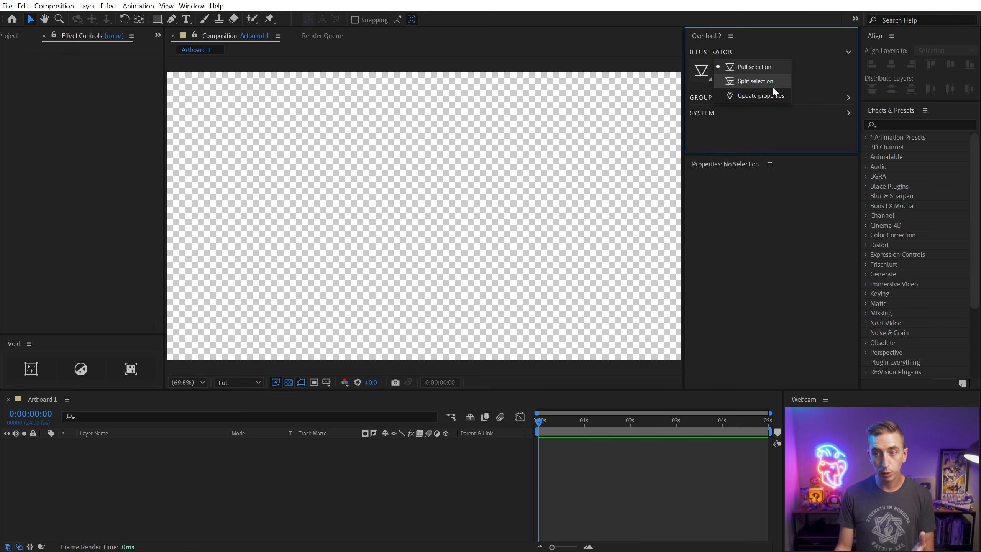
left_click(758, 64)
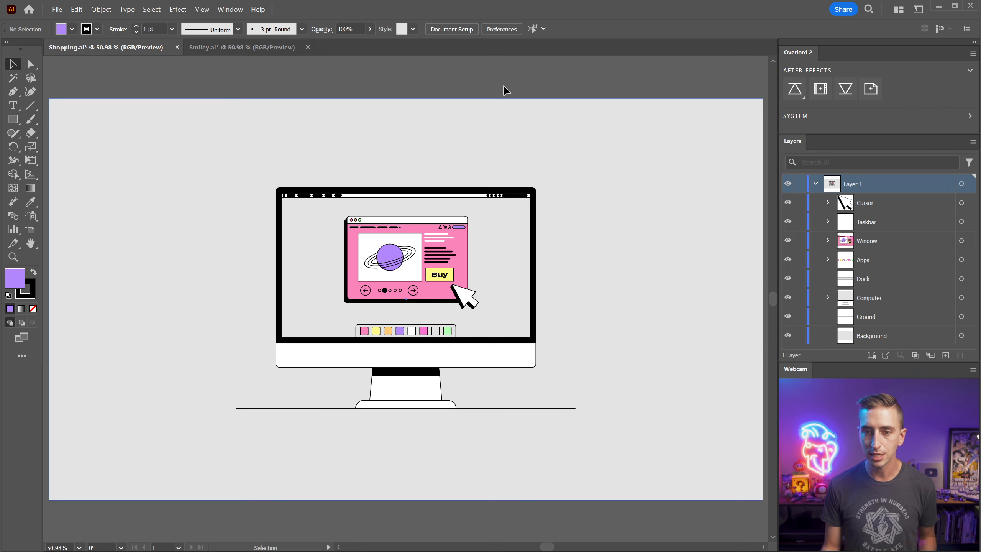
- Select all the Shopping artwork in Illustrator and push it to After Effects with Overlord
key("ctrl+a")
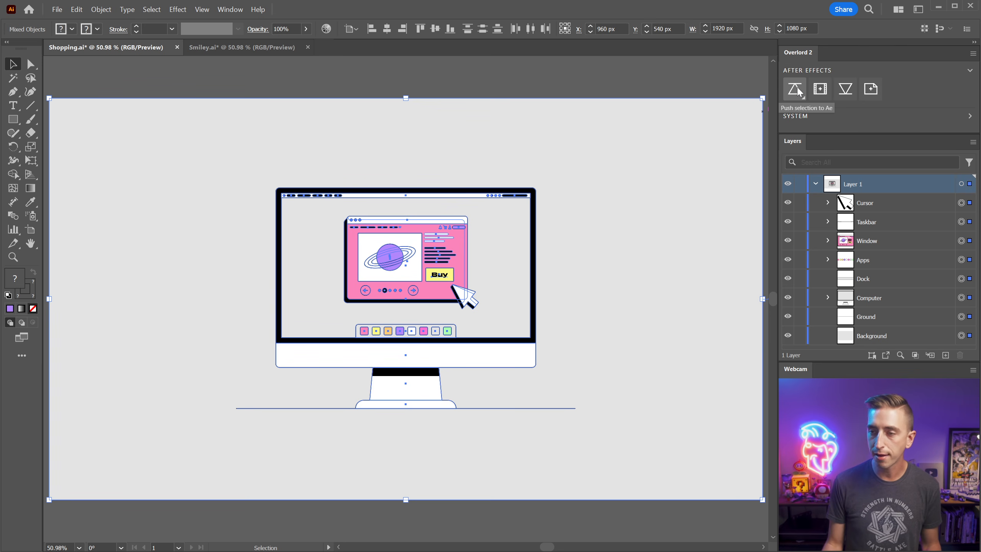
key("alt+Tab")
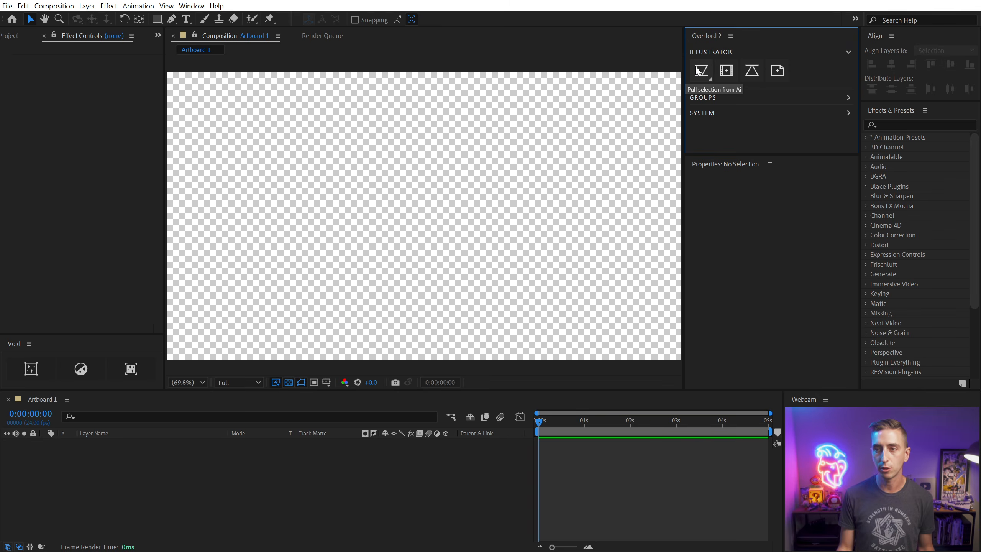
key("alt+Tab")
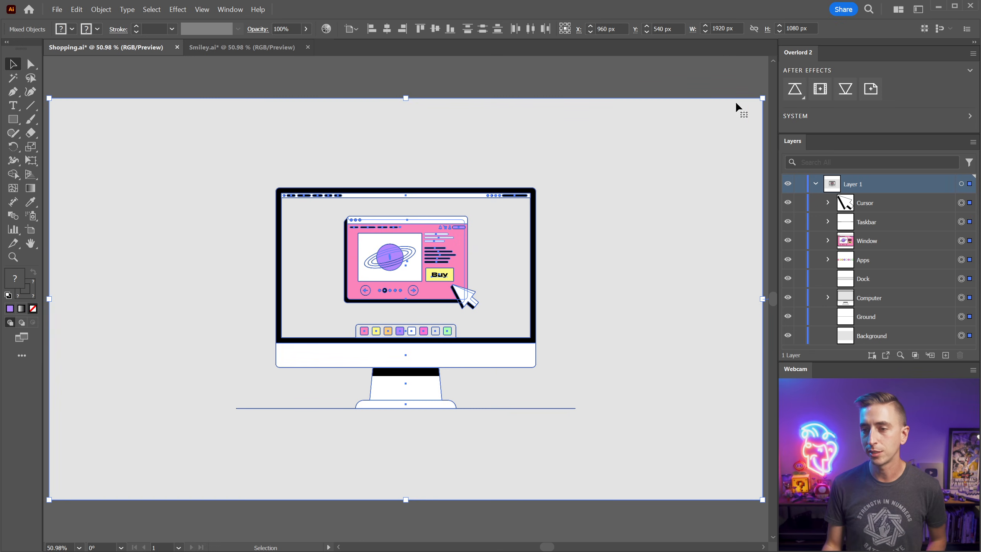
left_click(795, 92)
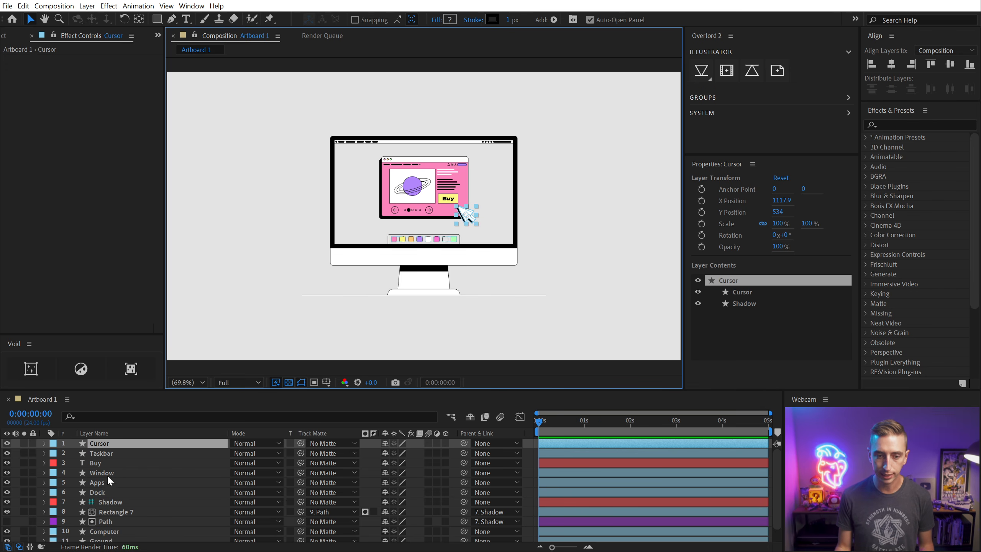
- Select the Computer layer in After Effects and try moving the whole computer away from the rest of the artwork
scroll(140, 478, "down", 1)
left_click(116, 517)
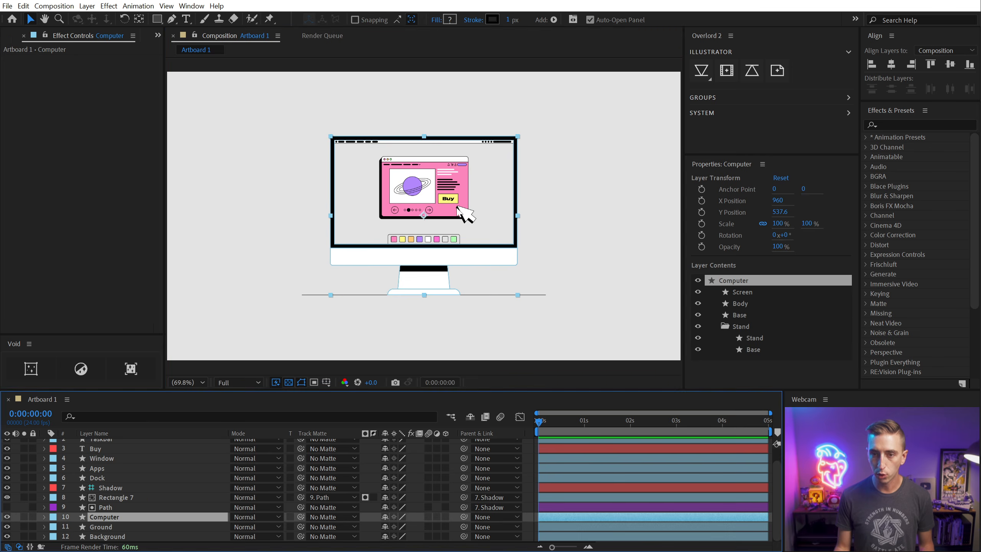
left_click_drag(365, 248, 327, 221)
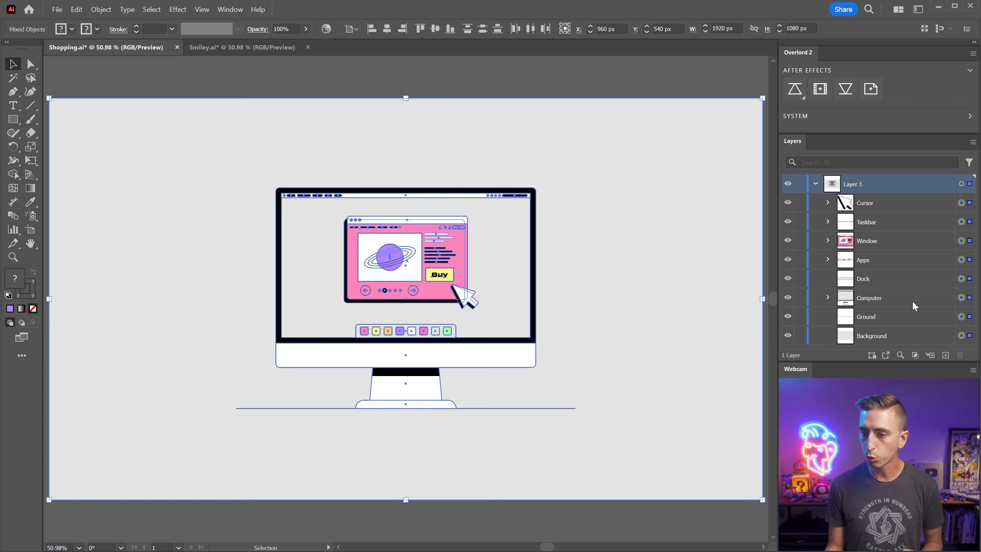
- Switch to Illustrator and select the Computer group to compare it with the transferred layer
left_click(920, 322)
left_click(961, 298)
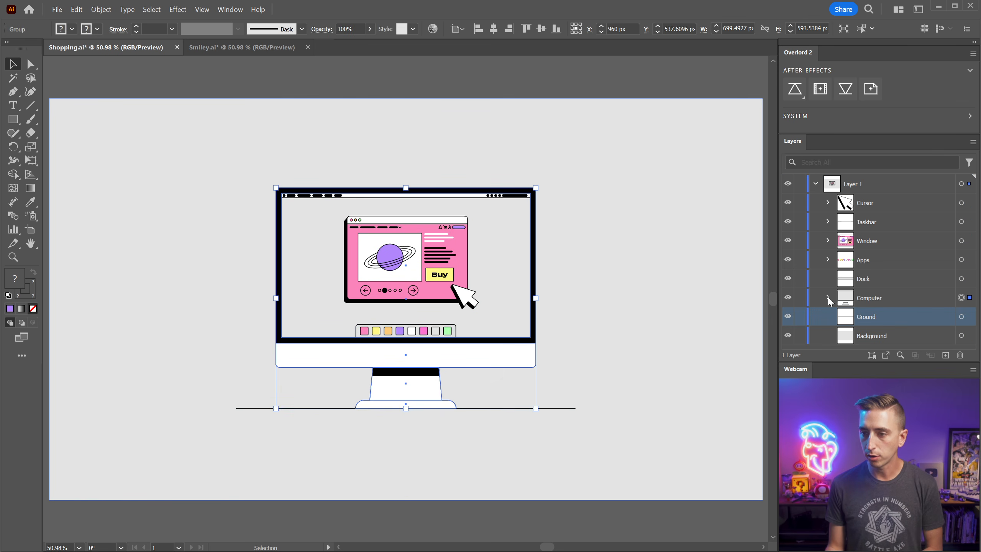
left_click(858, 300, "alt")
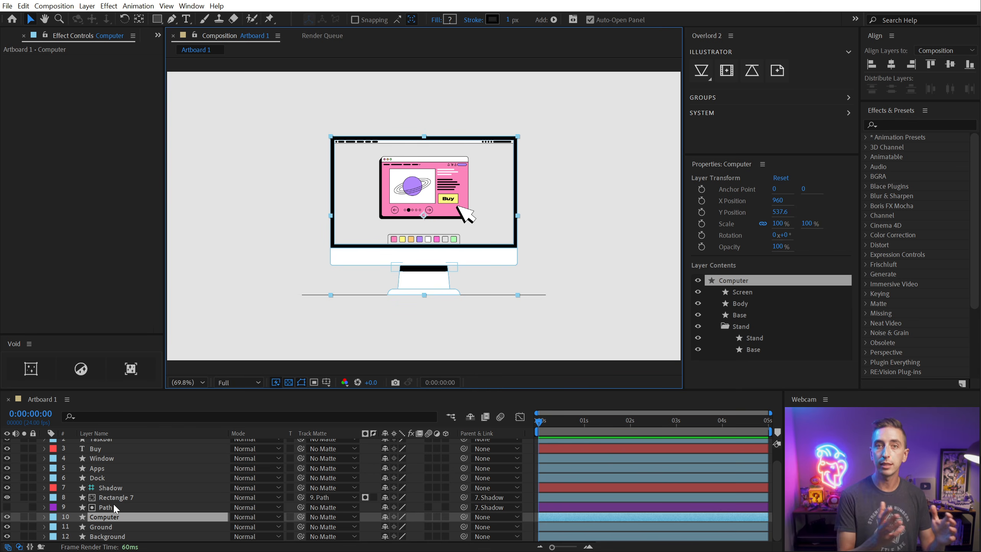
- In After Effects, expand the Computer layer's contents and examine its Screen, Body, Base and Stand groups
left_click(45, 517)
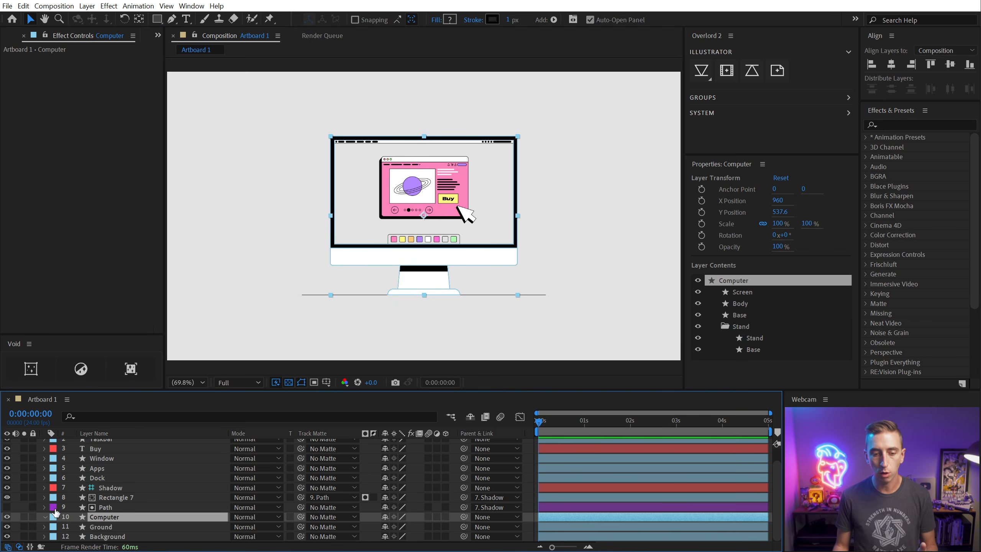
left_click(54, 508)
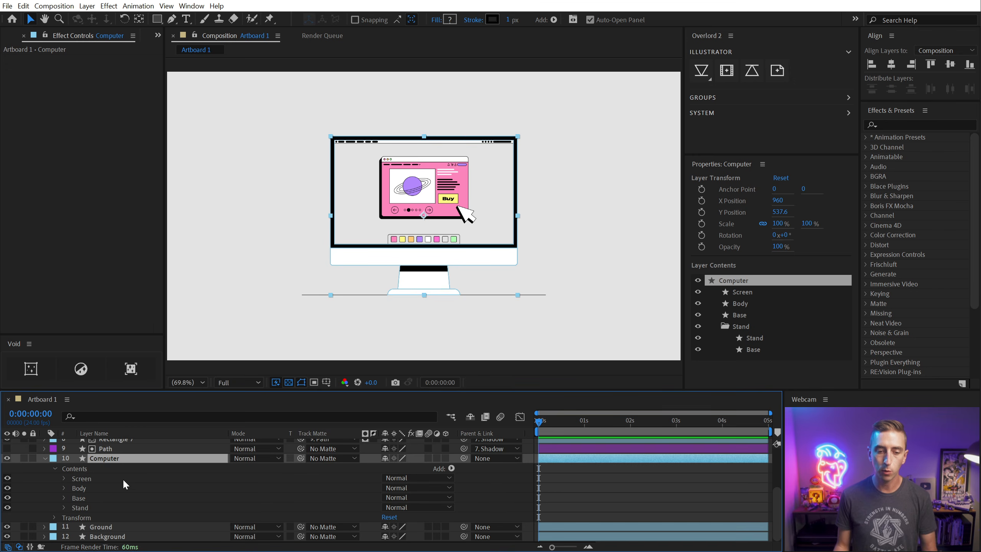
left_click(86, 478)
left_click(84, 488)
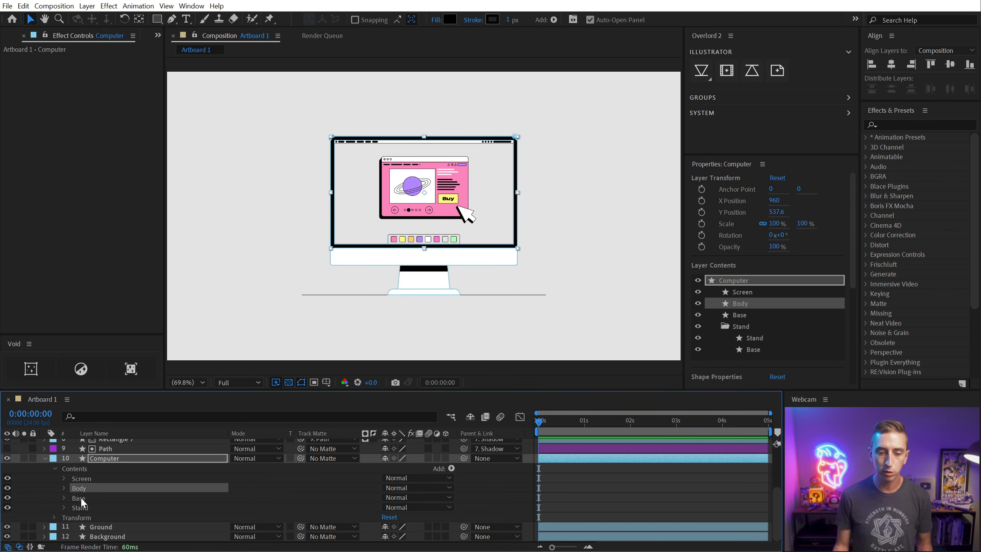
left_click(80, 498)
left_click(81, 507)
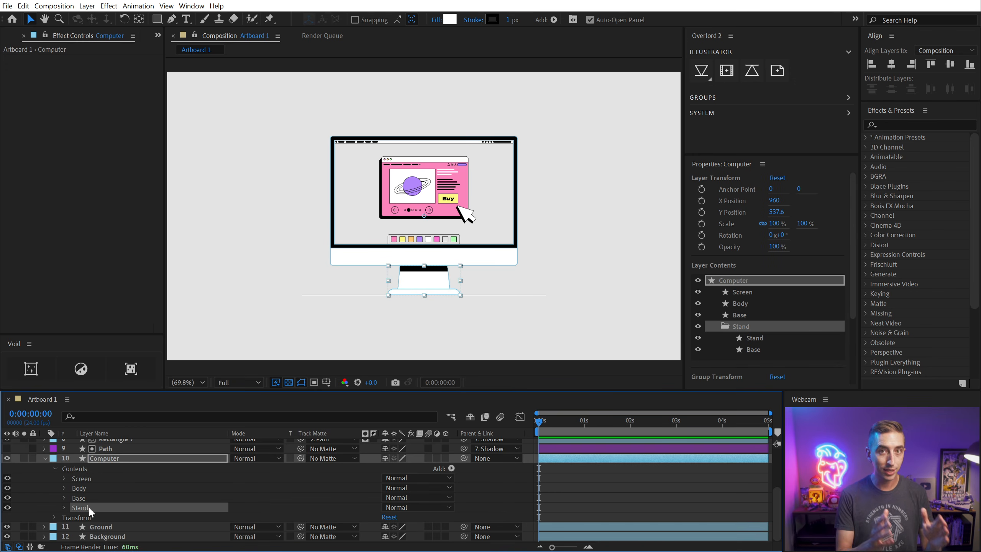
- Back in Illustrator, expand the Computer group and examine its Screen, Body, Base and Stand items
key("alt+Tab")
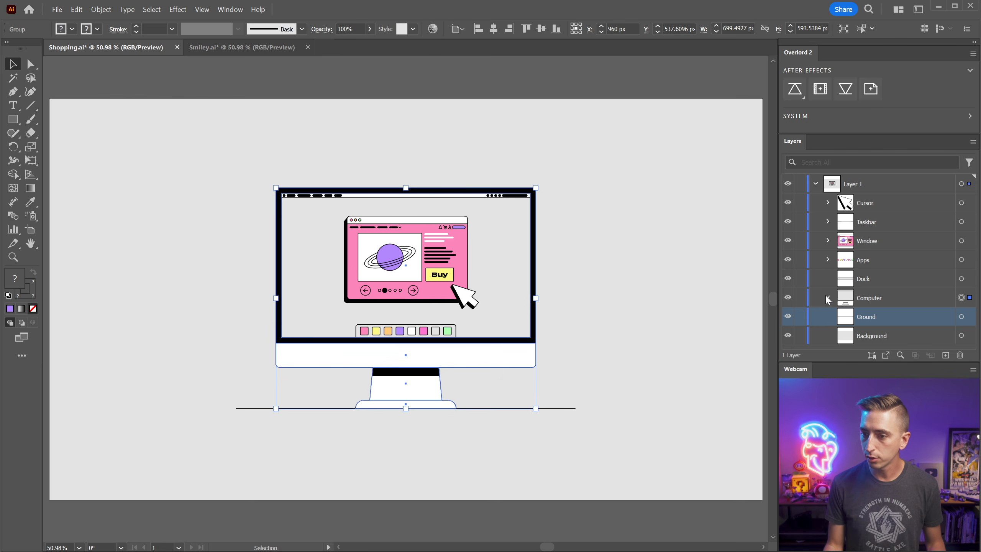
left_click(828, 298)
left_click(892, 254)
left_click(887, 271)
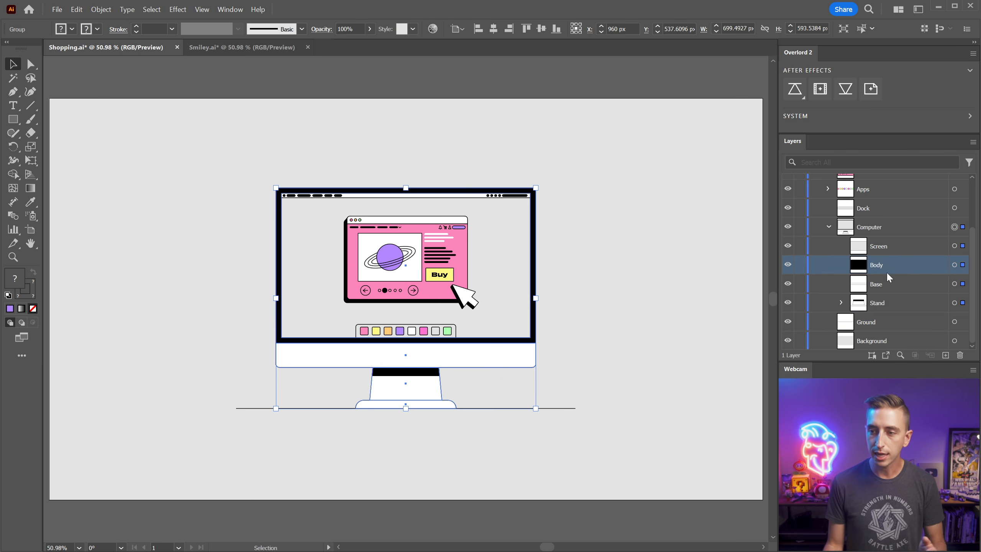
left_click(886, 283)
left_click(892, 303)
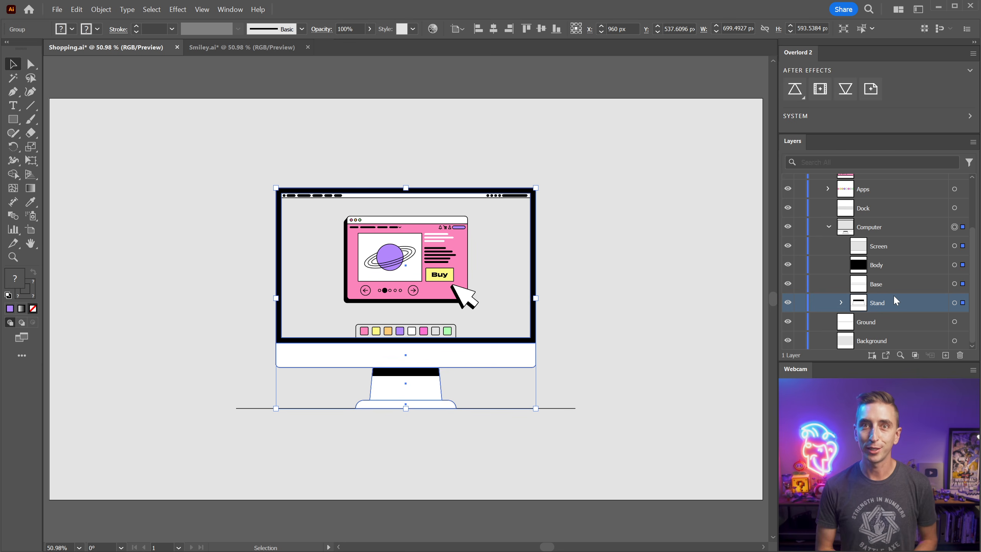
- Try moving the Computer group up and to the left on the artboard, and undo the move
left_click_drag(484, 360, 309, 334)
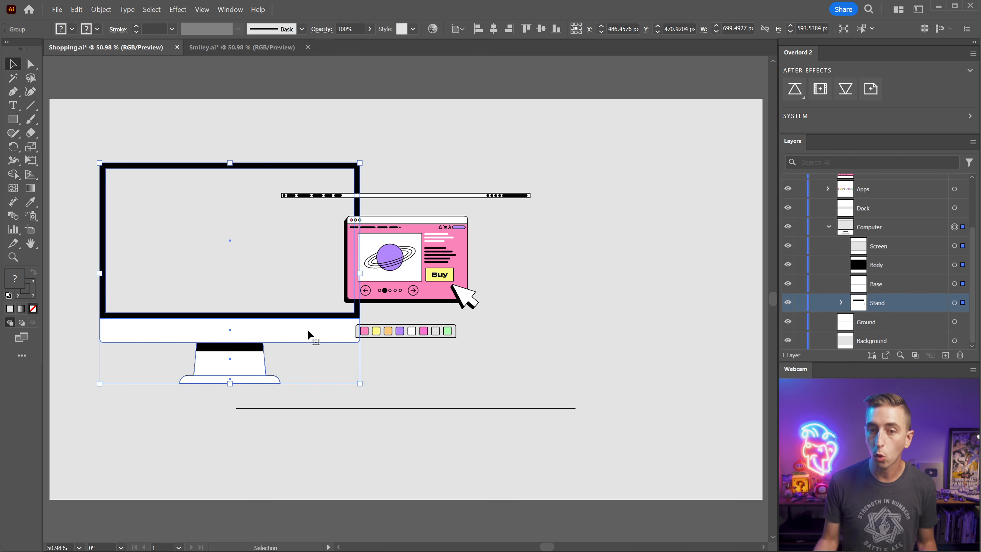
key("ctrl+z")
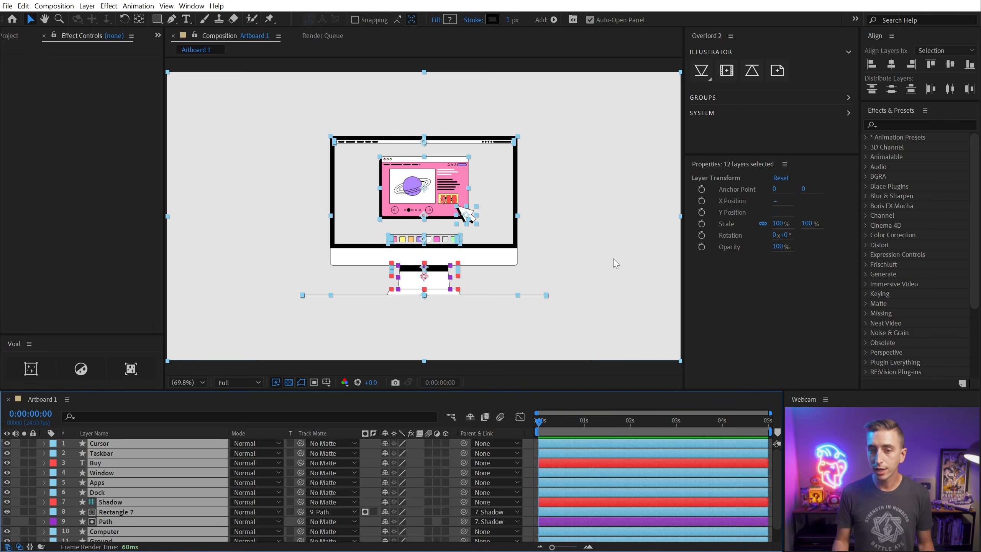
- Switch to Illustrator, group all the artwork above the Ground and Background items, and name the group Computer
key("ctrl+z")
key("alt+Tab")
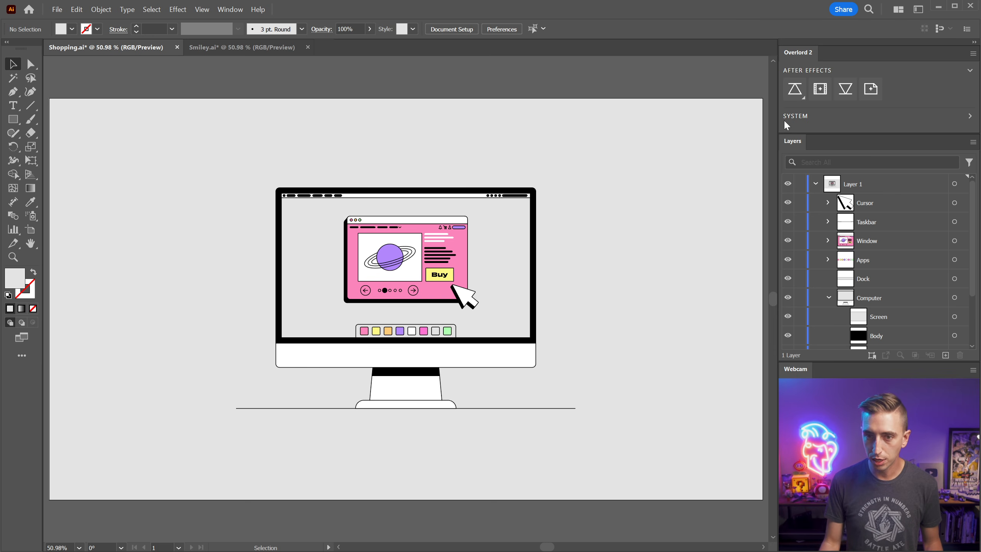
left_click(829, 297)
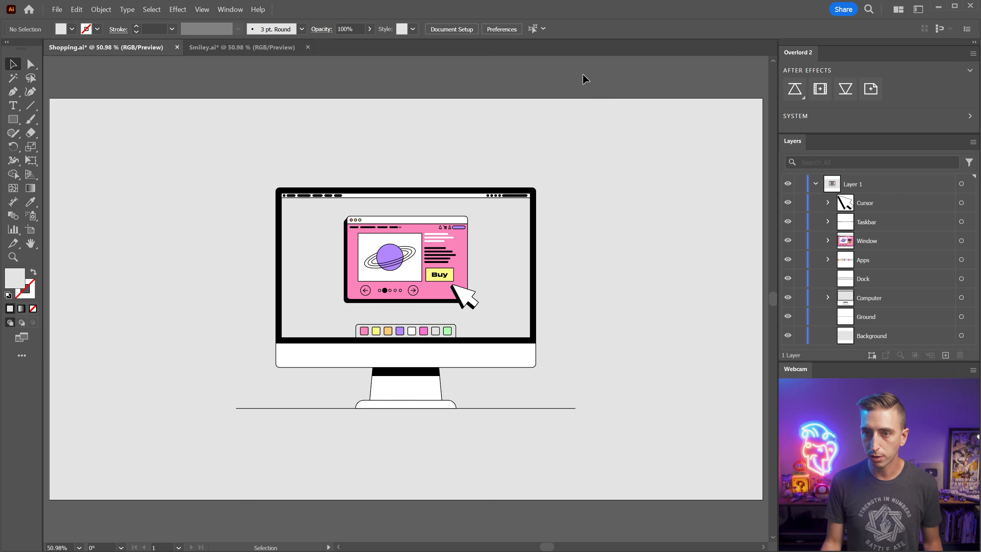
left_click_drag(258, 375, 243, 381)
left_click(619, 323, "shift")
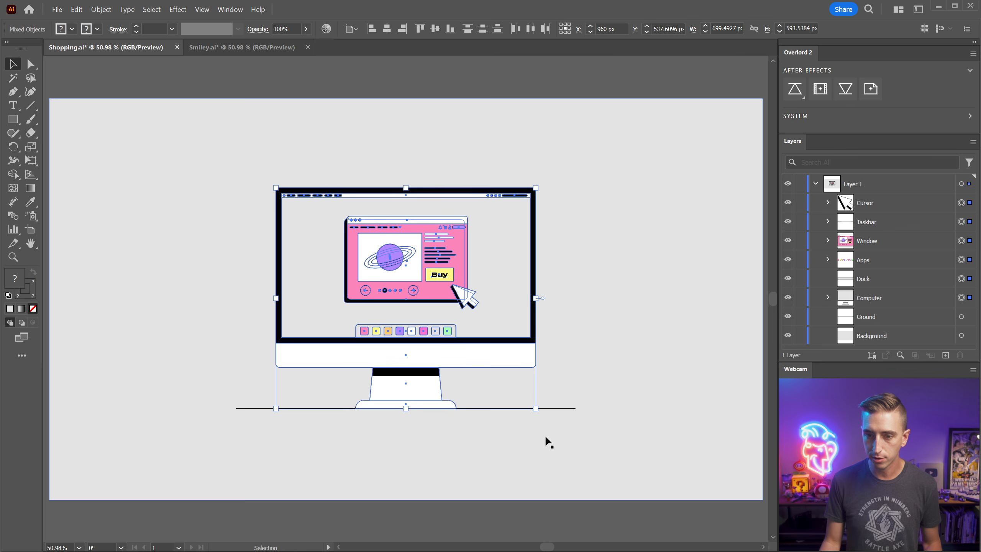
key("ctrl+g")
double_click(874, 203)
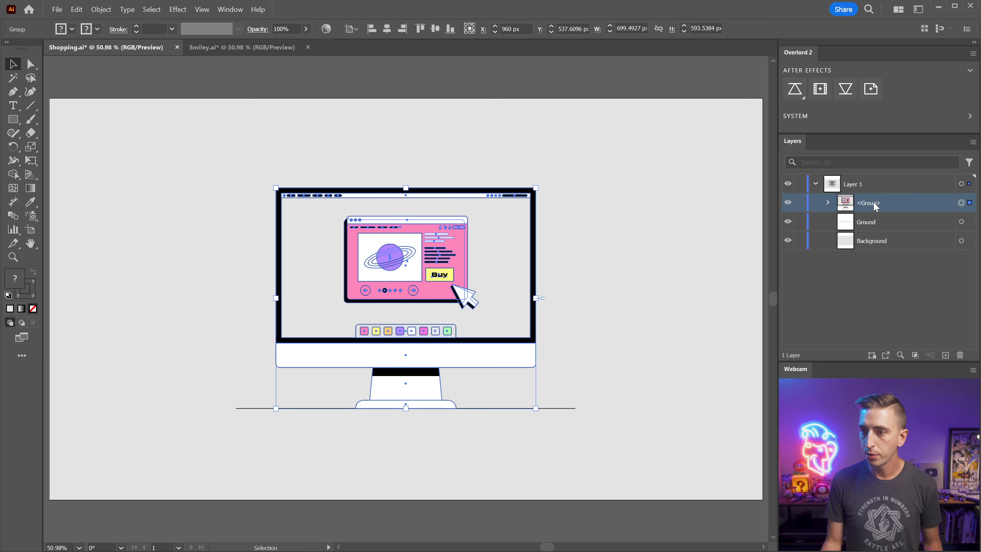
type("Computer")
key("Return")
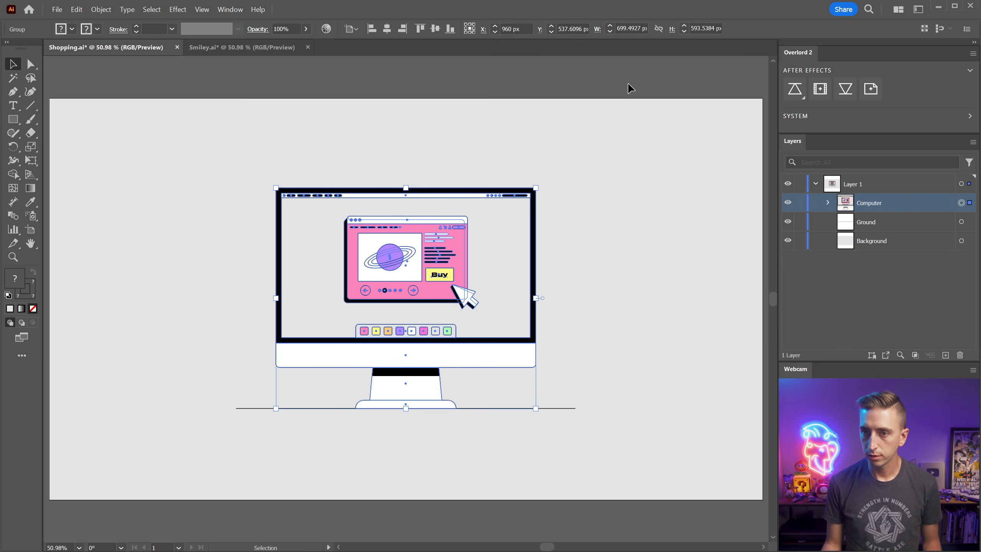
- Transfer the artwork to After Effects with Overlord and temporarily solo the Computer layer to inspect its merged contents
left_click(795, 88)
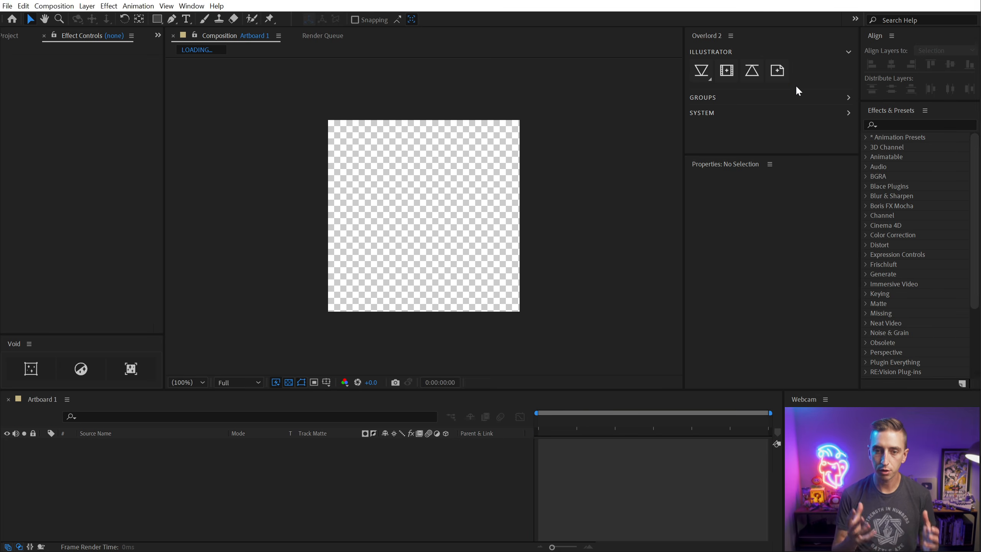
left_click(115, 485)
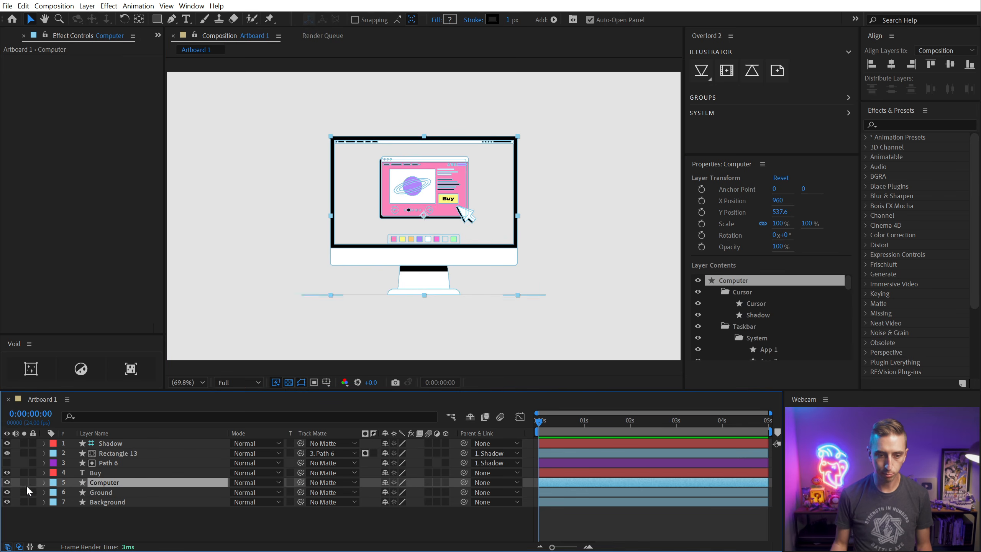
left_click(23, 482)
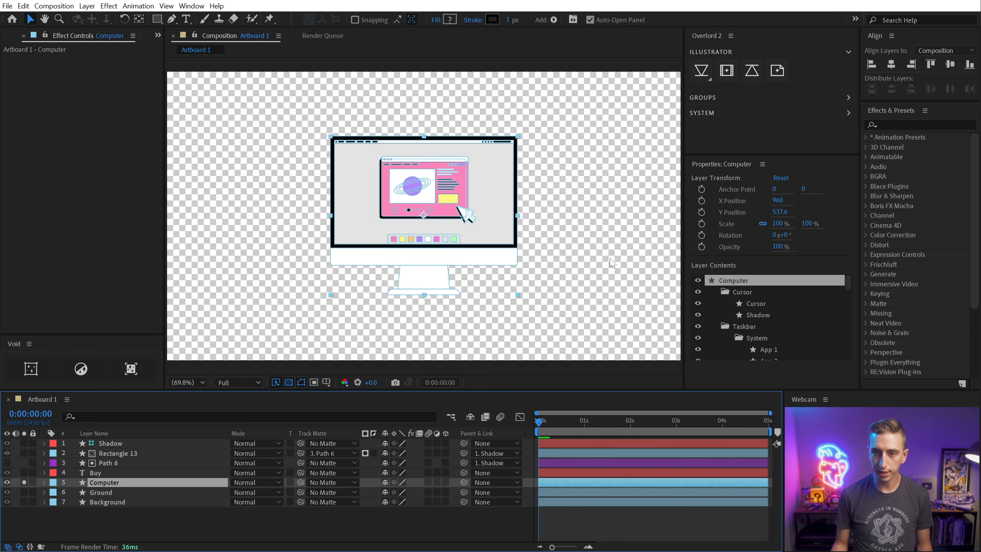
left_click(24, 483)
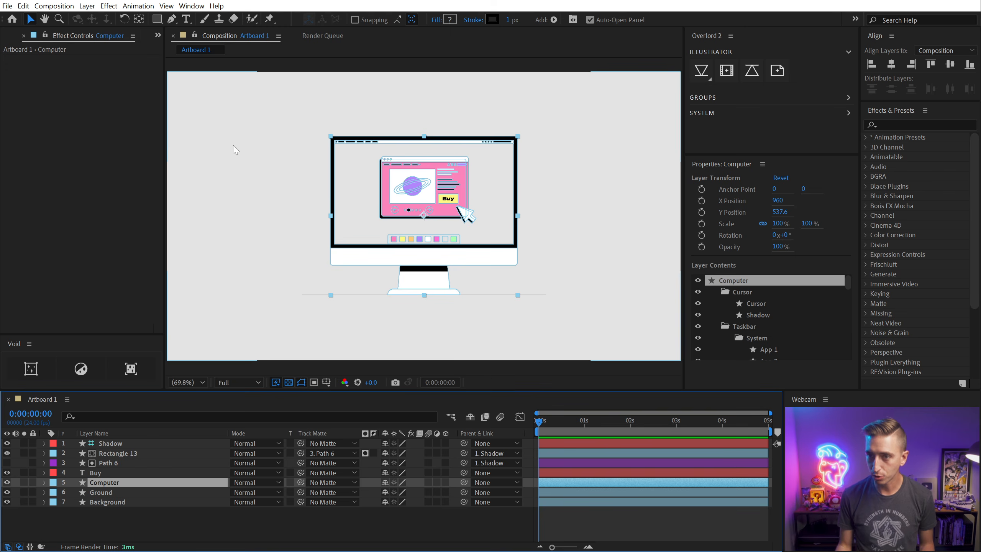
- Set Overlord's transfer mode to Split selection, and transfer all of Illustrator's Layer 1 artwork to After Effects
left_click(703, 76)
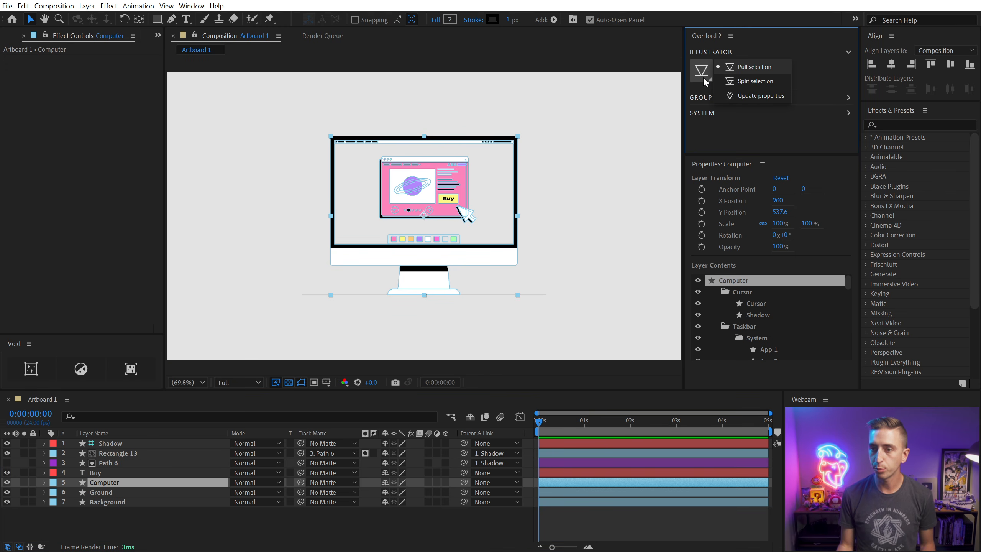
left_click(733, 84)
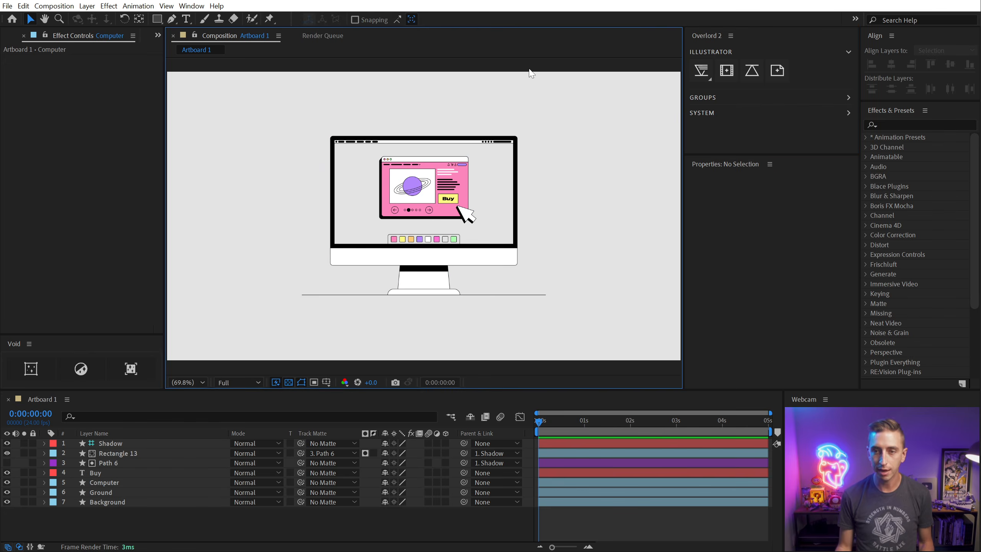
key("alt+Tab")
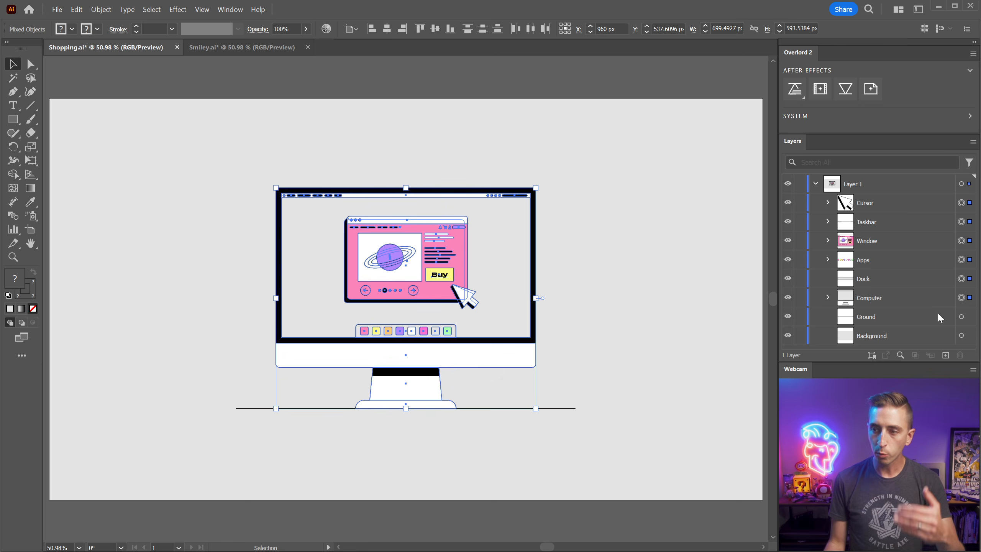
left_click(961, 185)
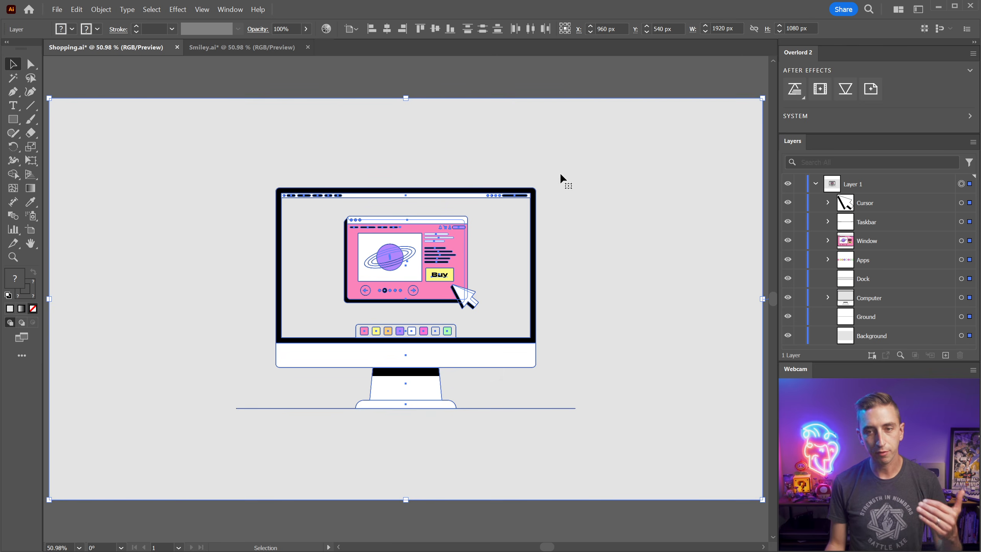
left_click(791, 95)
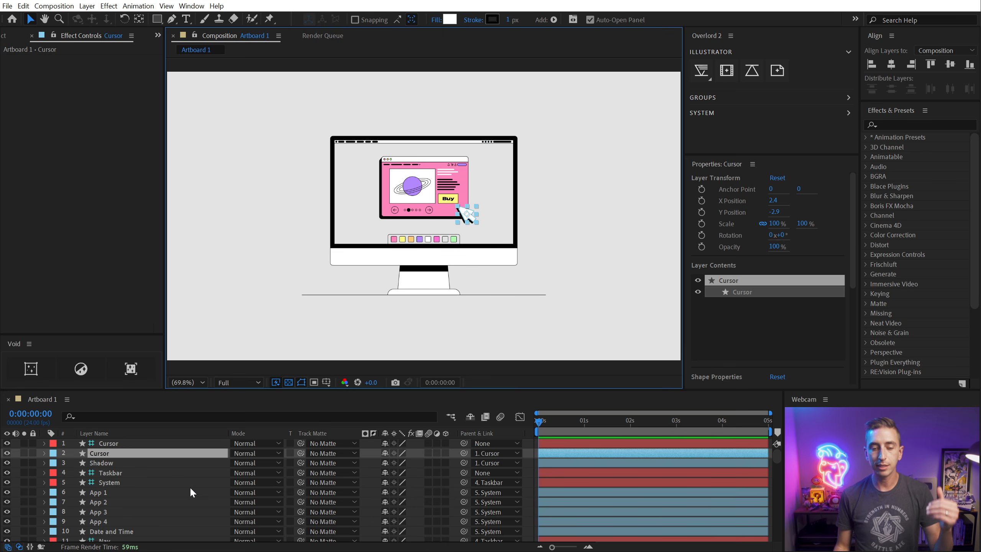
- Look through the split layers in the timeline, from the Cursor group down to the Background layer
scroll(190, 489, "down", 10)
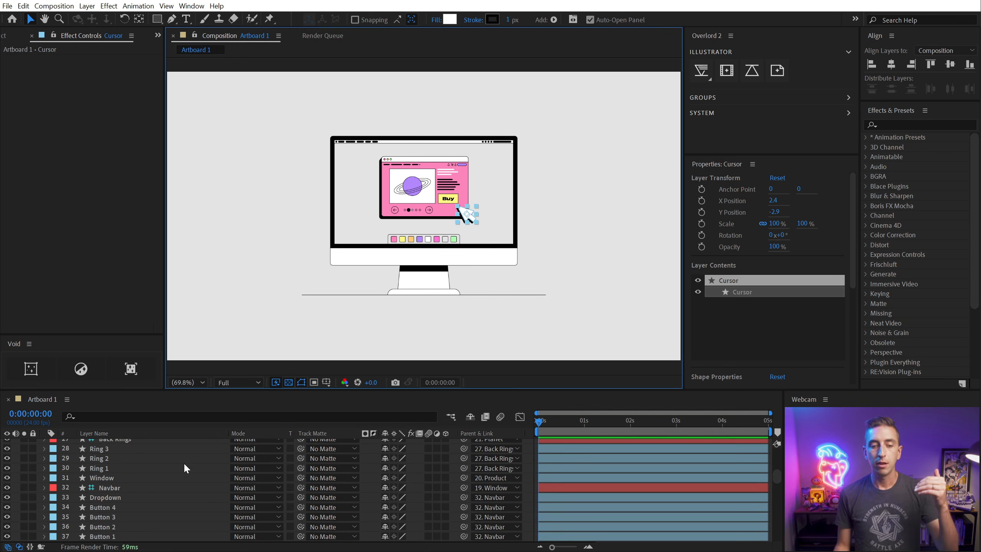
scroll(184, 468, "down", 20)
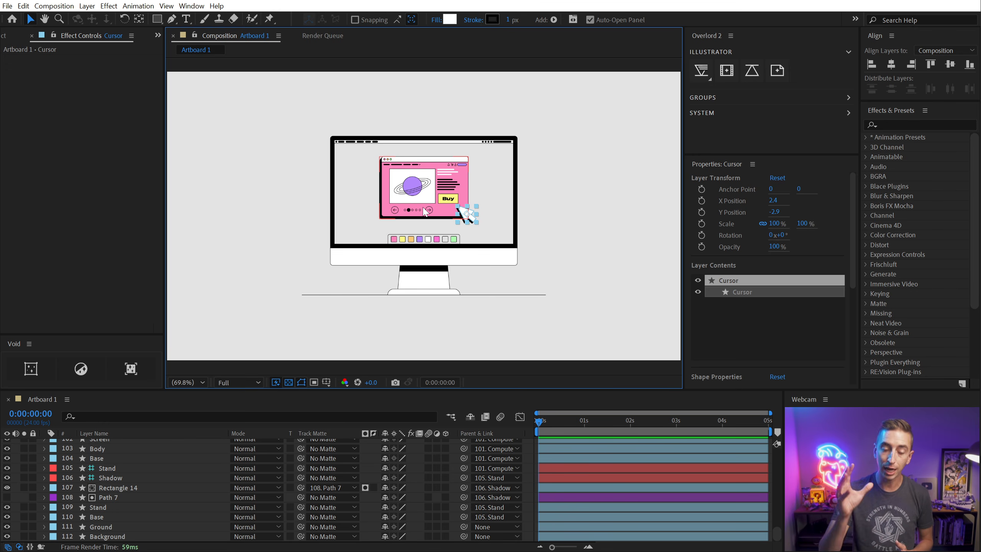
scroll(129, 471, "up", 17)
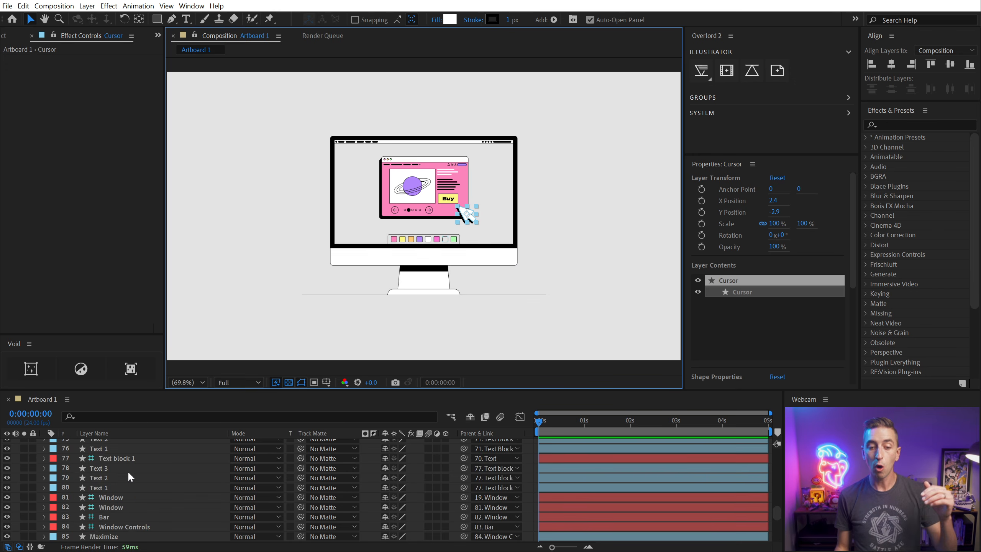
scroll(129, 473, "up", 17)
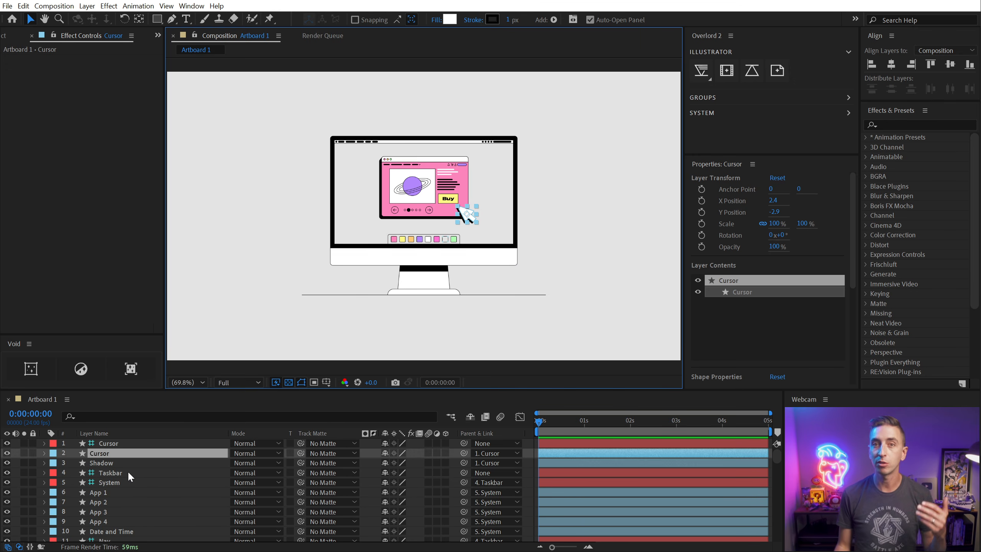
- Try moving the Cursor group layer on the canvas, and compare it with its Cursor child layer
left_click(109, 444)
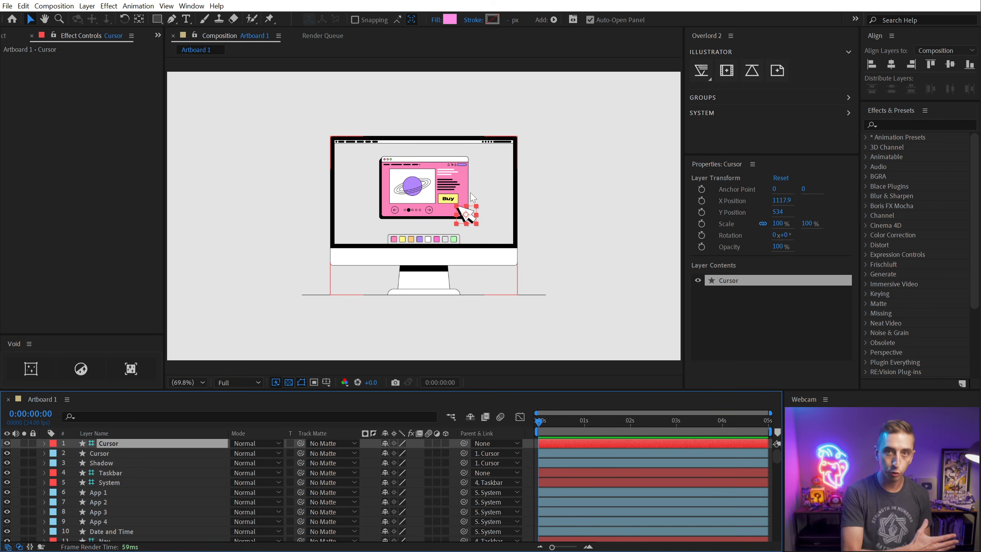
scroll(471, 192, "up", 2)
left_click_drag(575, 196, 480, 215)
key("v")
left_click(111, 444)
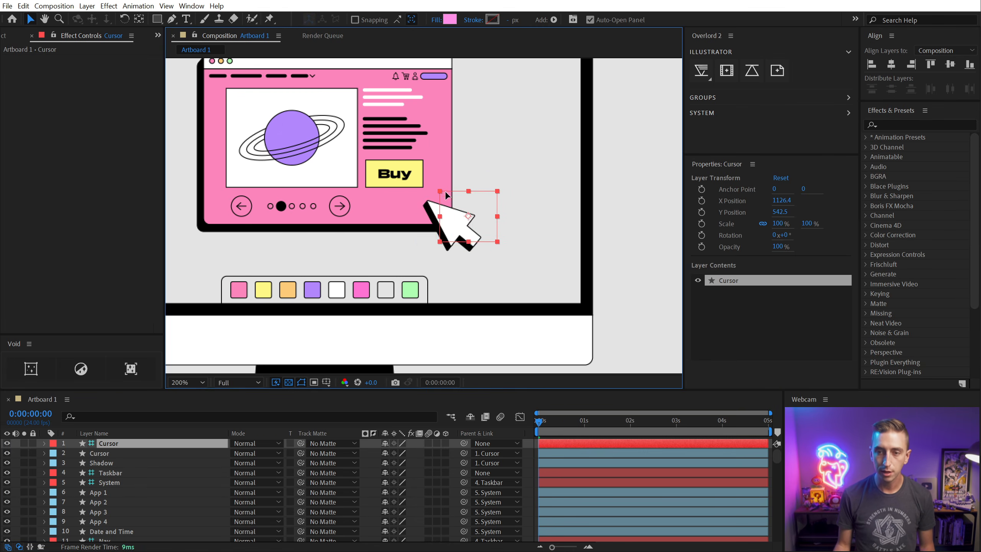
left_click(101, 454)
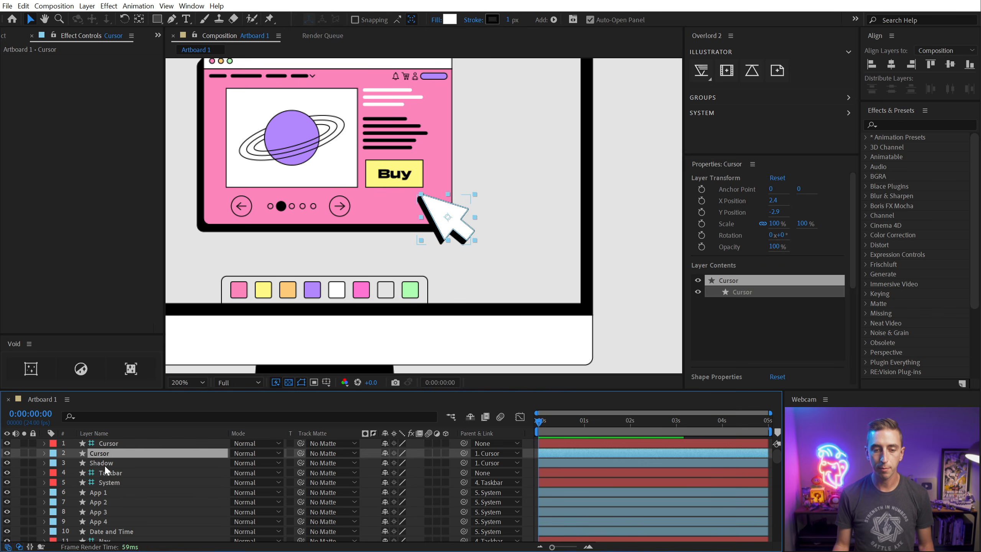
left_click(108, 443)
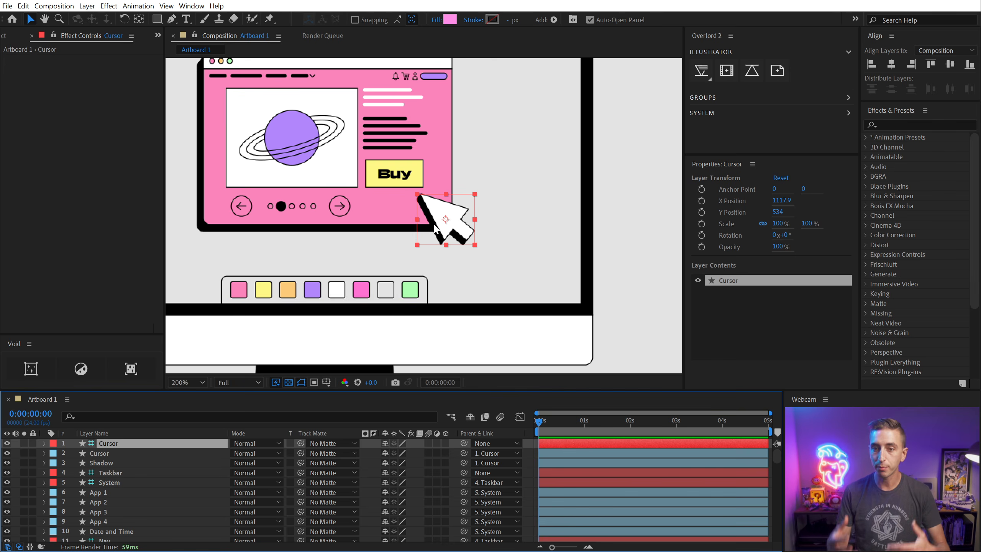
- Select the Window group and the Apps group directly on the canvas to inspect their bounds
left_click(315, 145)
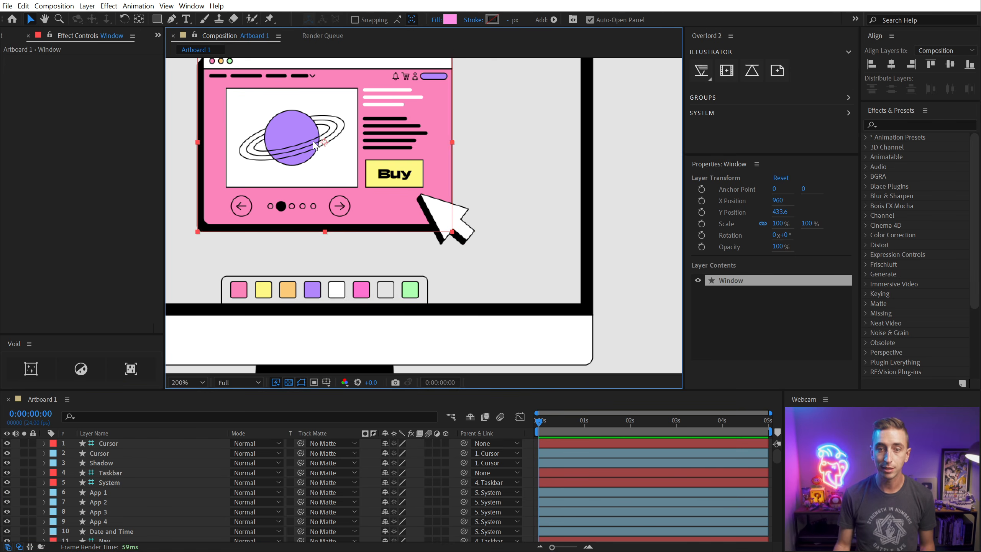
key("space")
key("space")
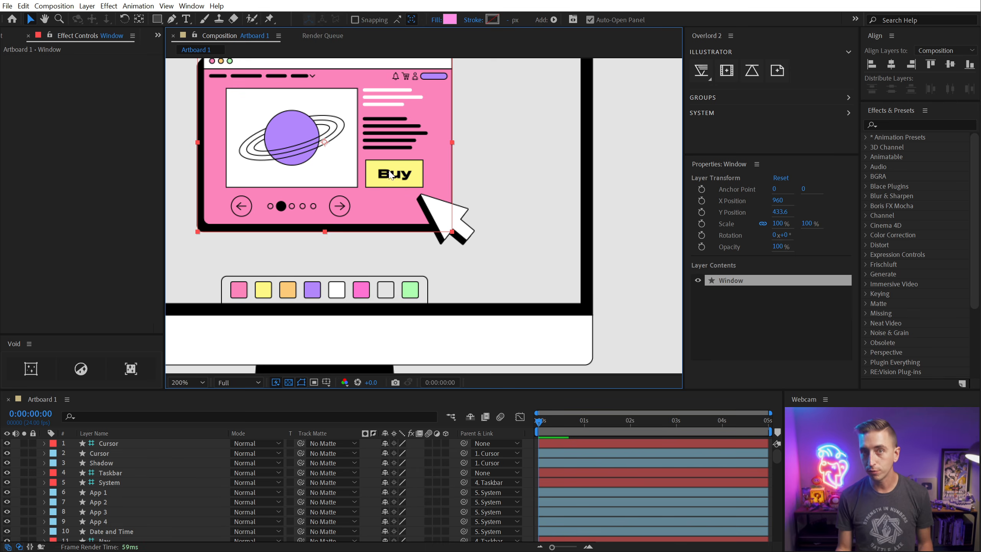
left_click(340, 277)
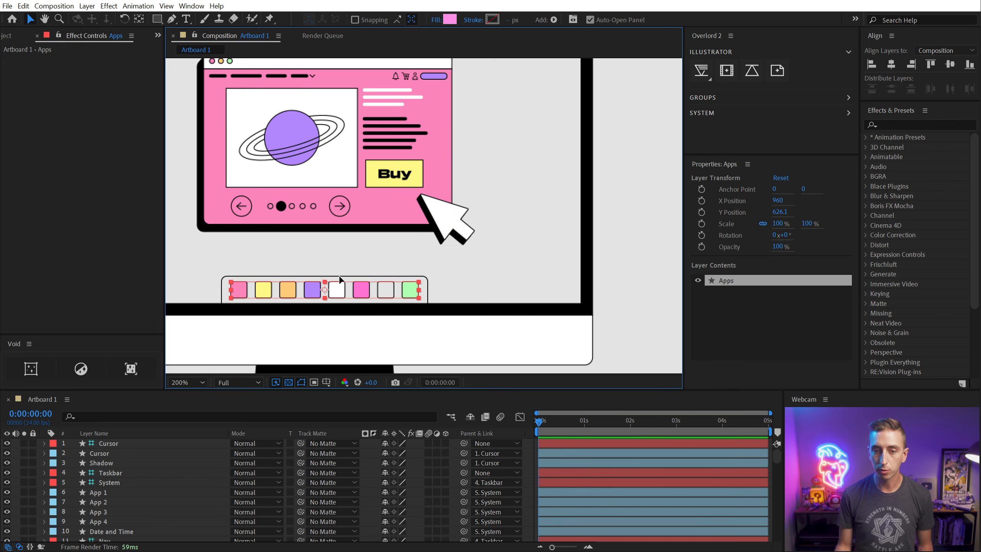
- Try moving the Cursor group up and to the right, undo the move, and select the Computer group
left_click_drag(460, 188, 491, 195)
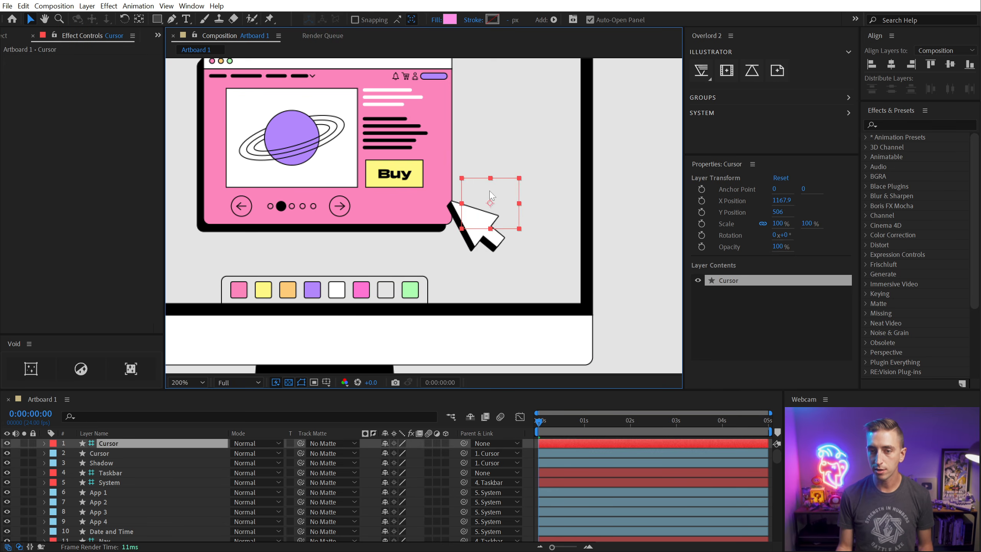
key("ctrl+z")
left_click(455, 281)
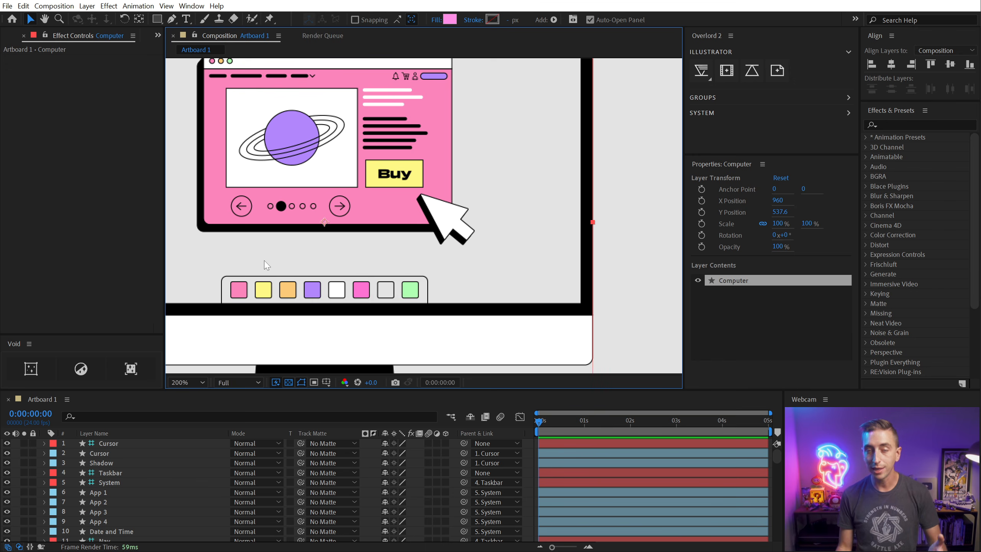
- Try moving the Taskbar group upward, undo the move, and select its nested System group
left_click(110, 473)
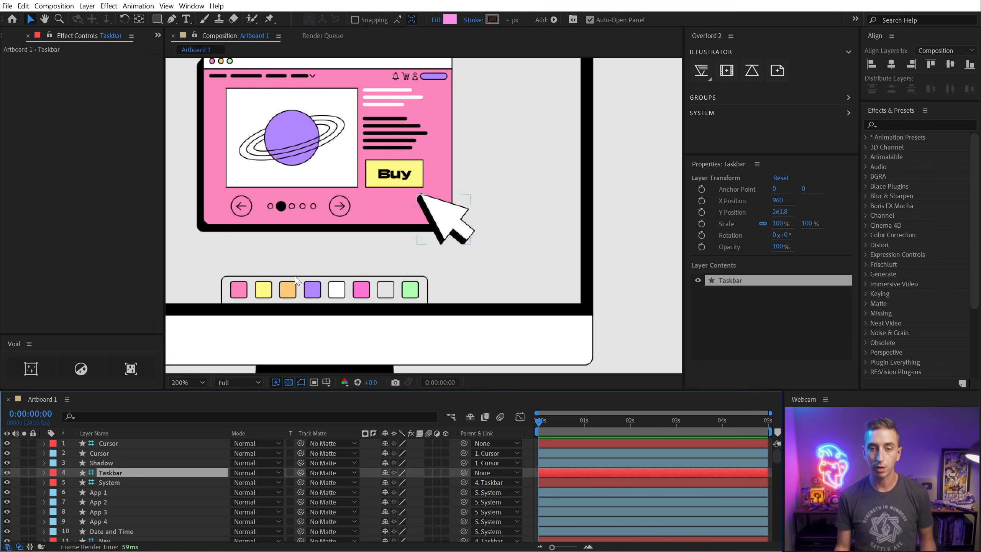
left_click_drag(304, 143, 431, 263)
left_click_drag(384, 127, 384, 120)
key("ctrl+z")
left_click(110, 482)
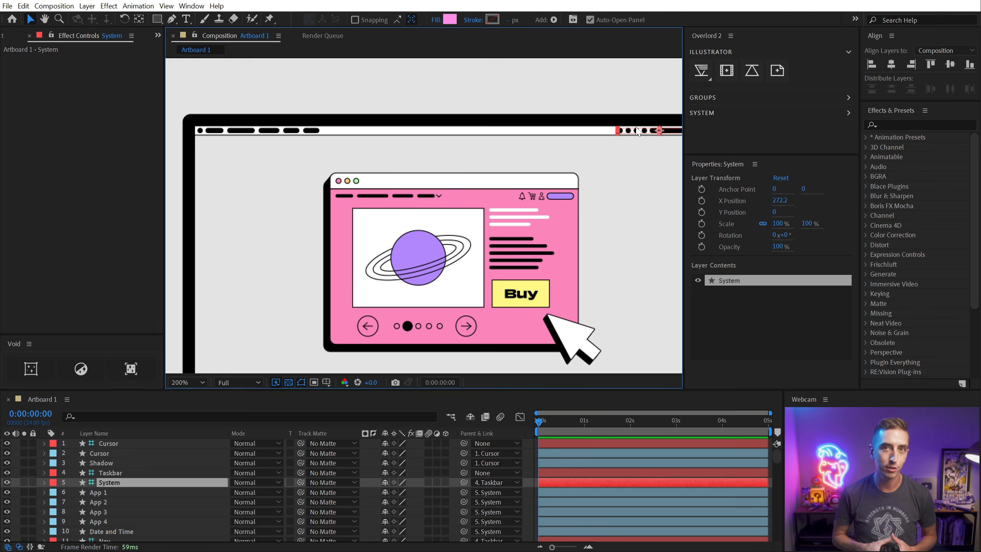
- Fit the whole composition in view and reveal Overlord's Groups tools
key("shift+slash")
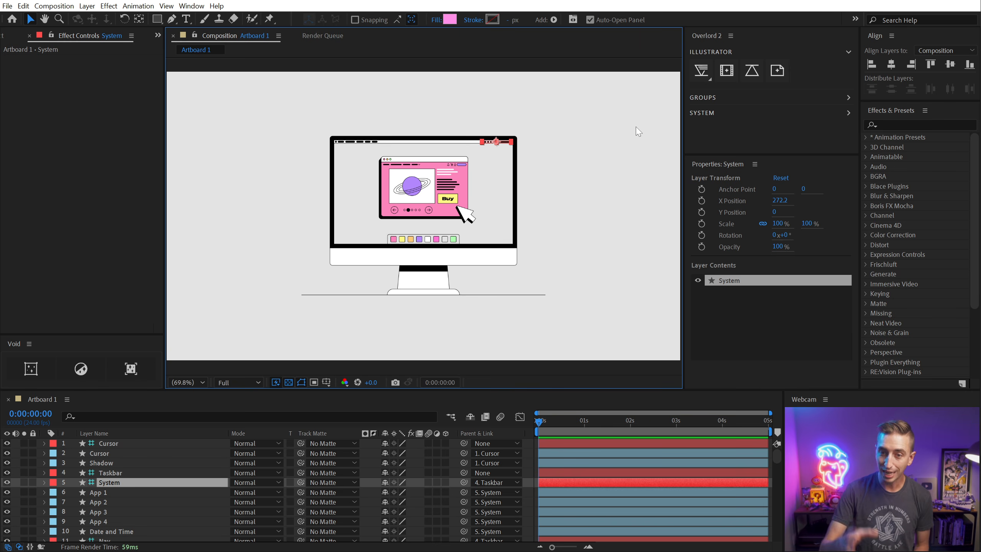
left_click(701, 96)
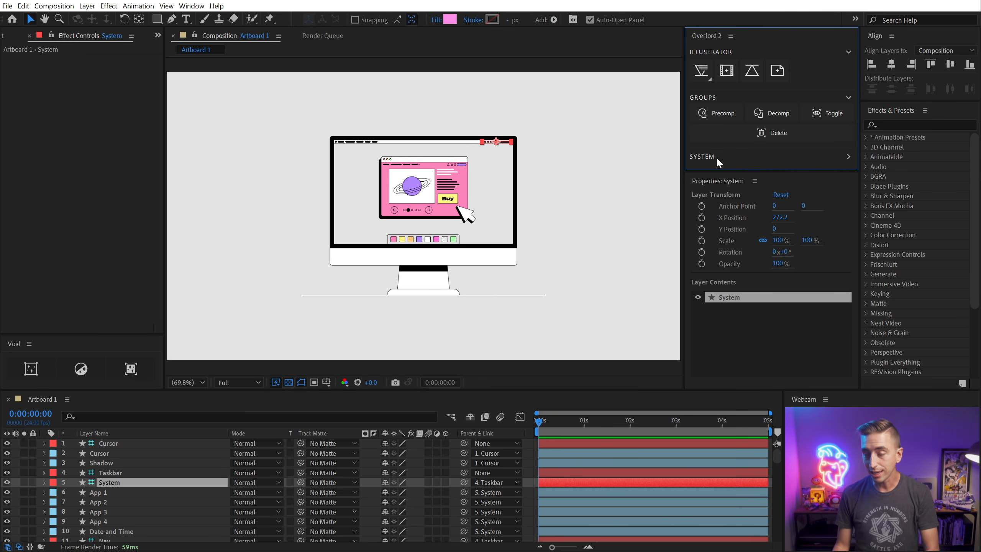
left_click(715, 157)
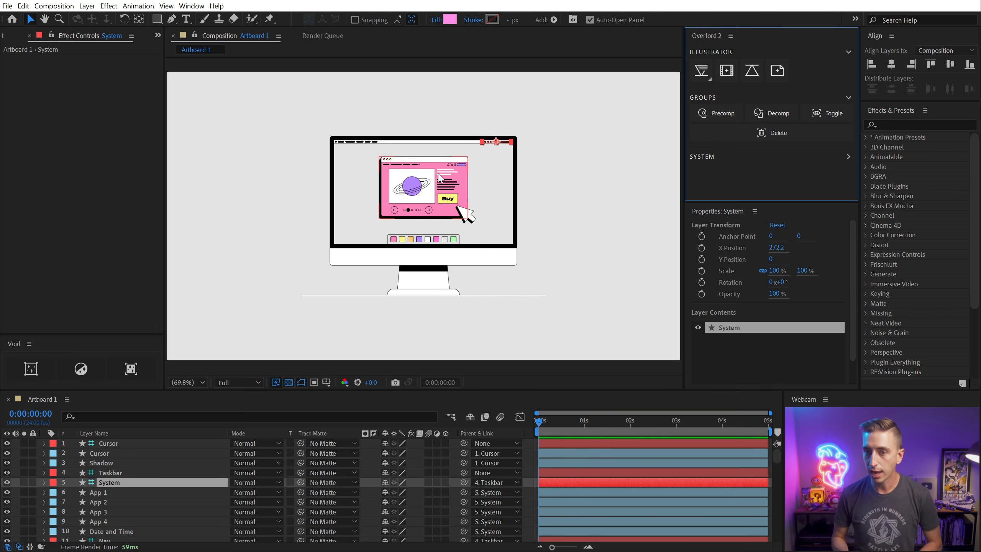
- Select the Window group on the canvas and inspect its nested Product, Planet and Front Rings groups in the timeline
left_click(440, 178)
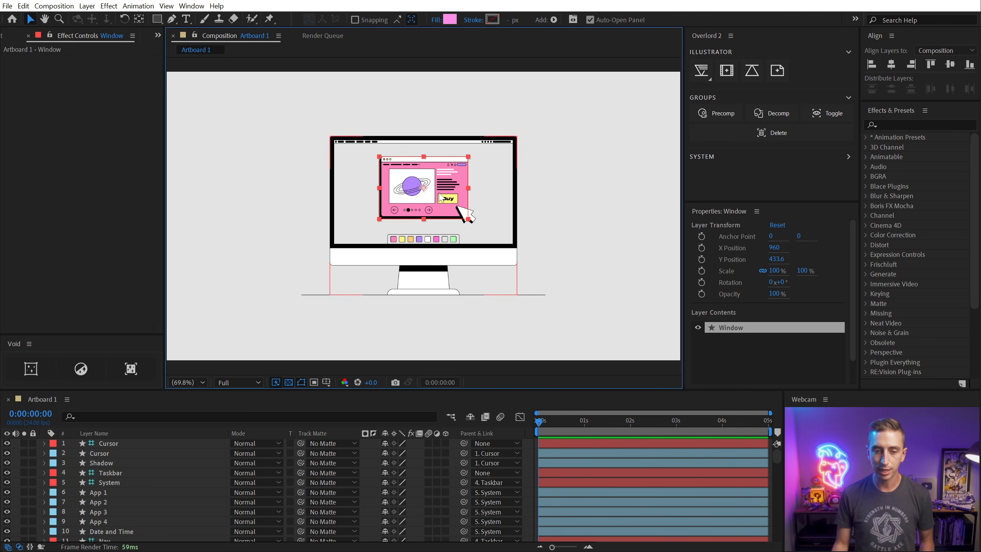
key("x")
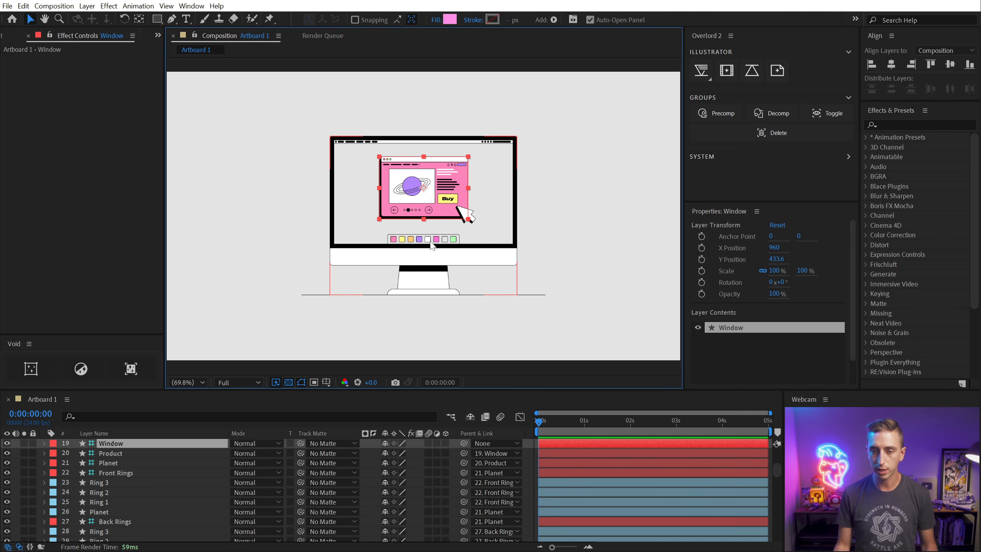
key("ctrl+shift+Down")
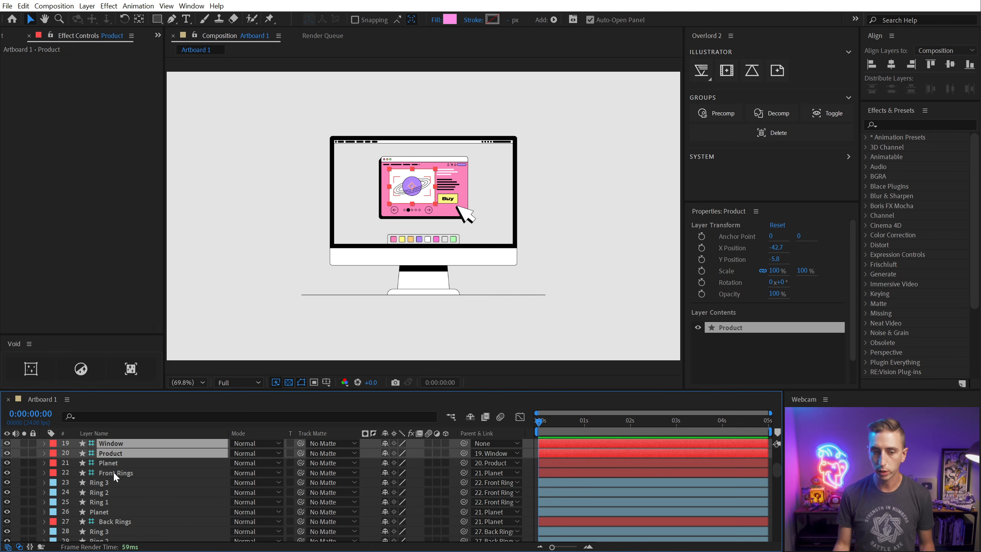
left_click(114, 472)
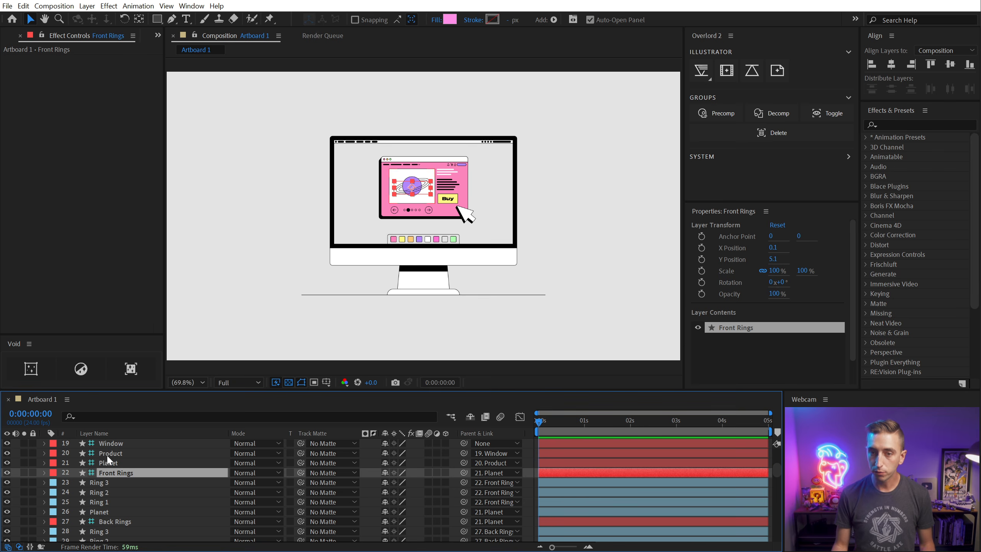
left_click(108, 464)
left_click(111, 454)
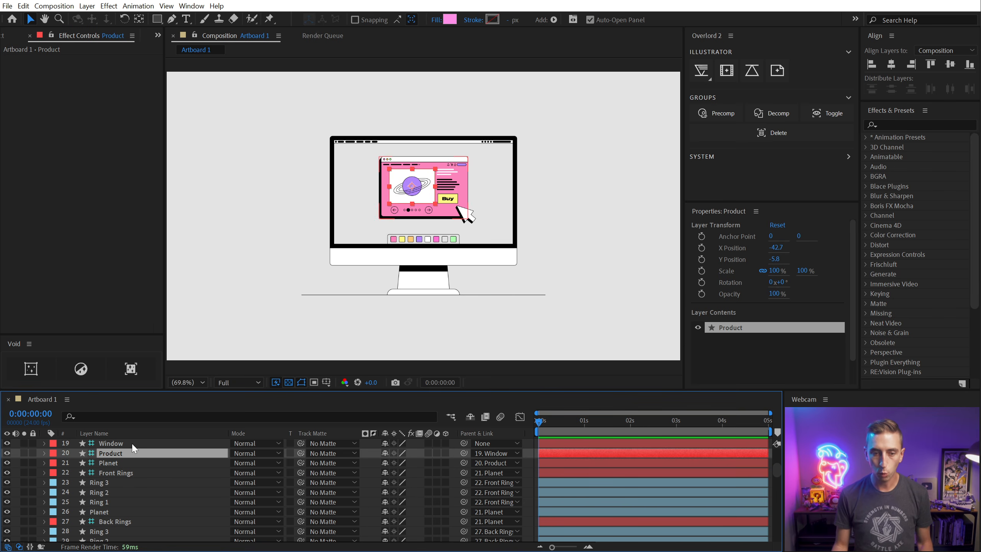
- Precompose the Window group with Overlord, try moving the precomp sideways, and undo the move
left_click(200, 443)
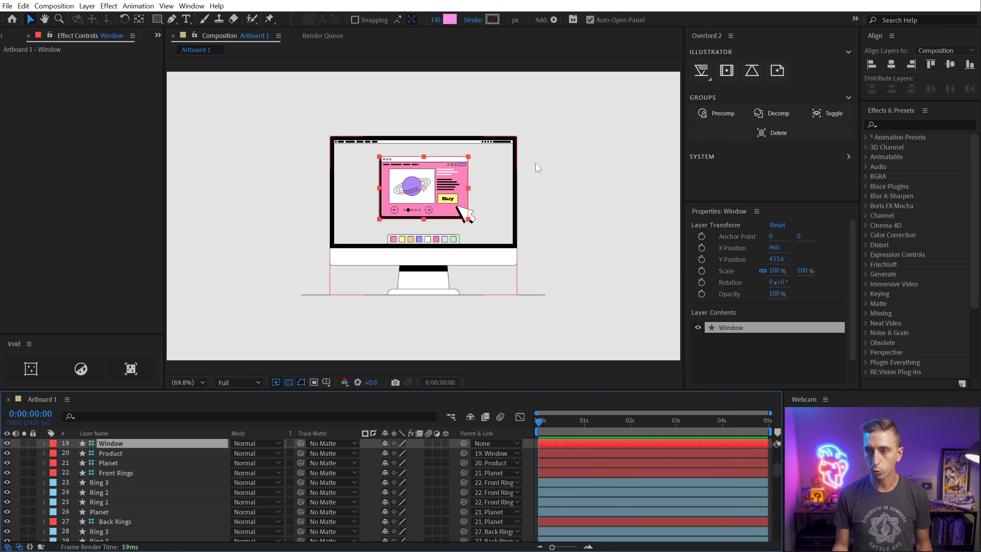
left_click(716, 114)
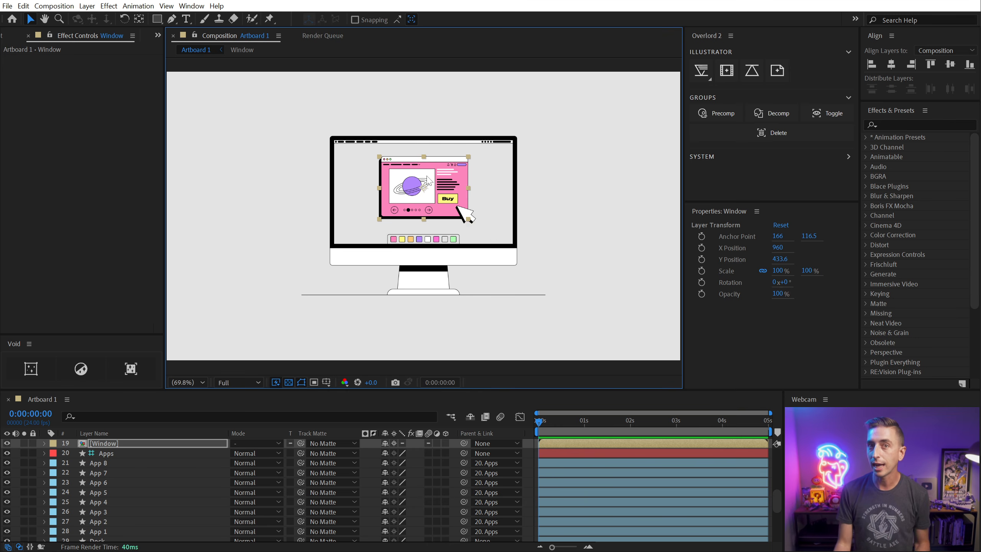
mouse_move(428, 180)
left_mouse_down()
mouse_move(411, 168)
mouse_move(397, 175)
mouse_move(436, 180)
left_mouse_up()
key("ctrl+z")
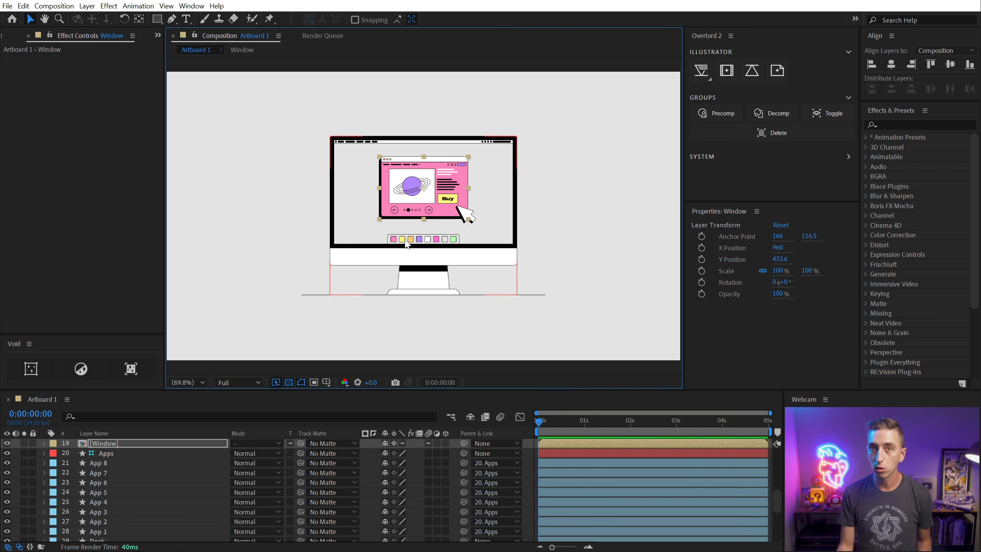
- Open the Window precomp, examine its nested layers and their parenting, and return to Artboard 1
double_click(435, 189)
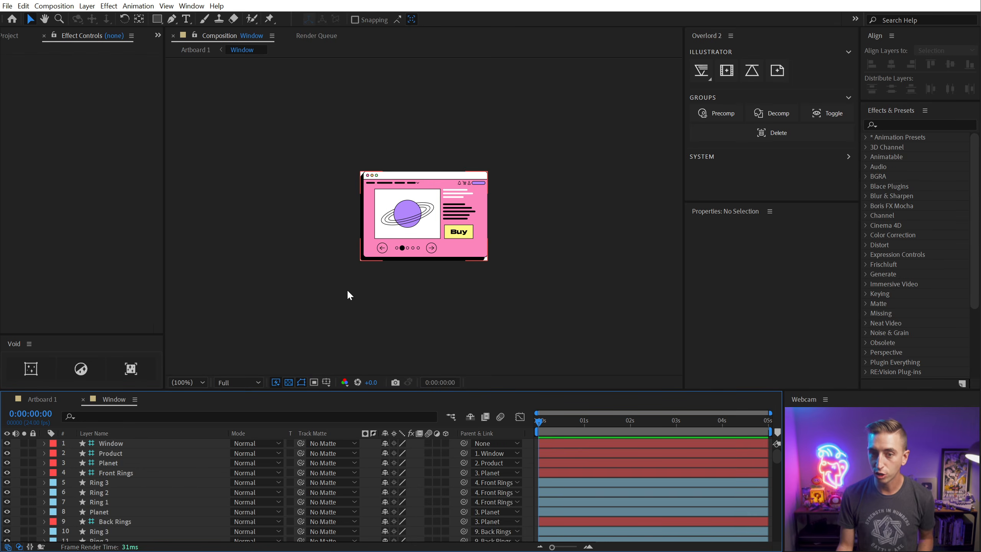
scroll(118, 476, "down", 8)
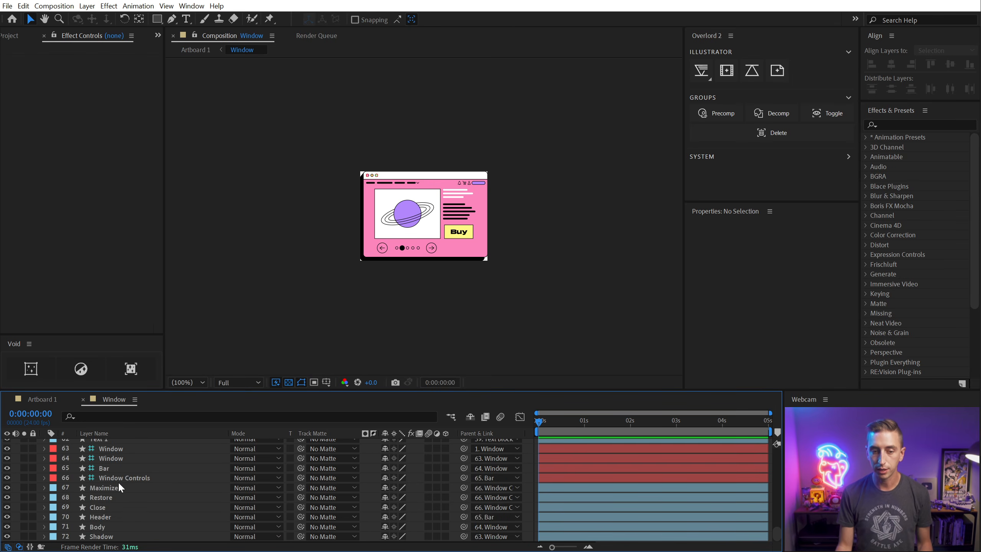
scroll(119, 481, "up", 10)
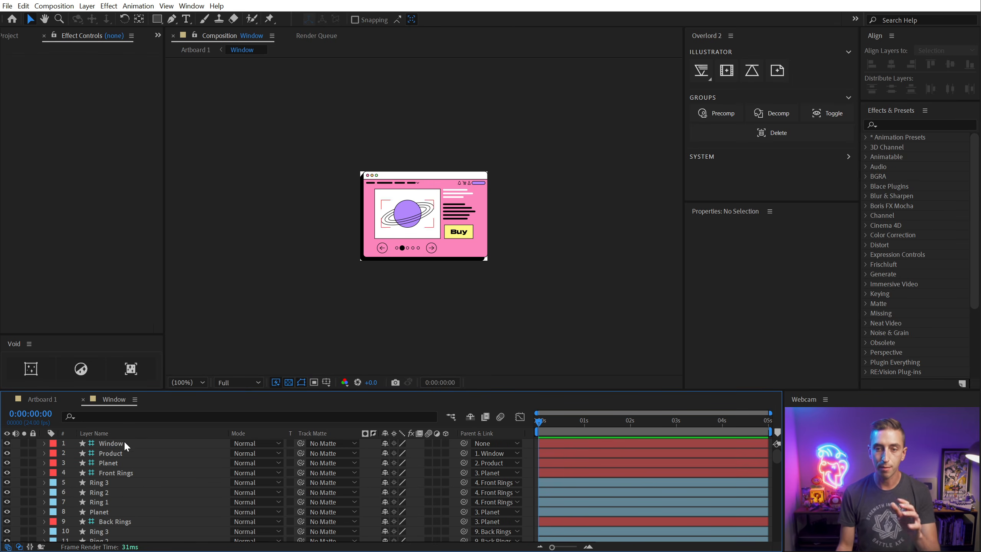
left_click(83, 400)
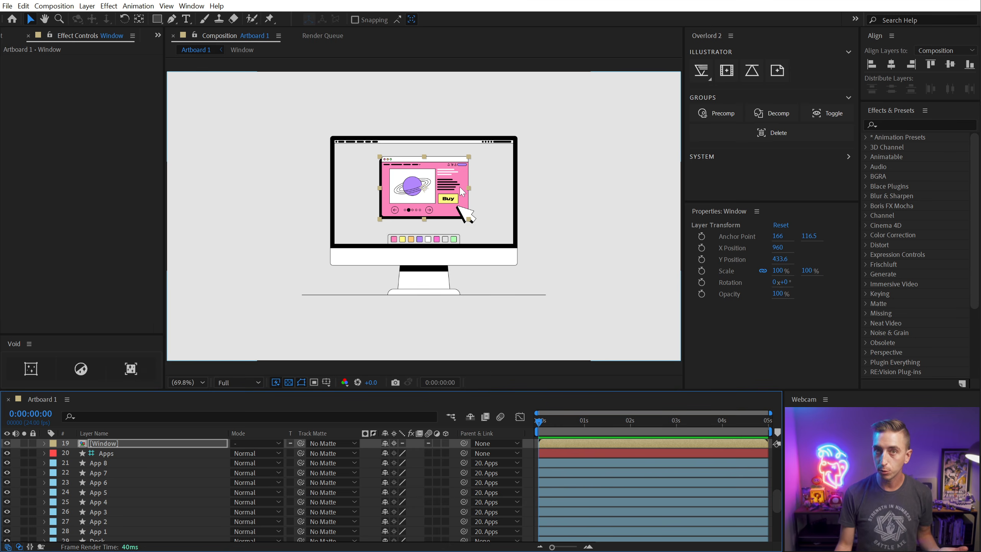
- Decompose the Window precomp into its parented group layers and precompose the group again
left_click(781, 110)
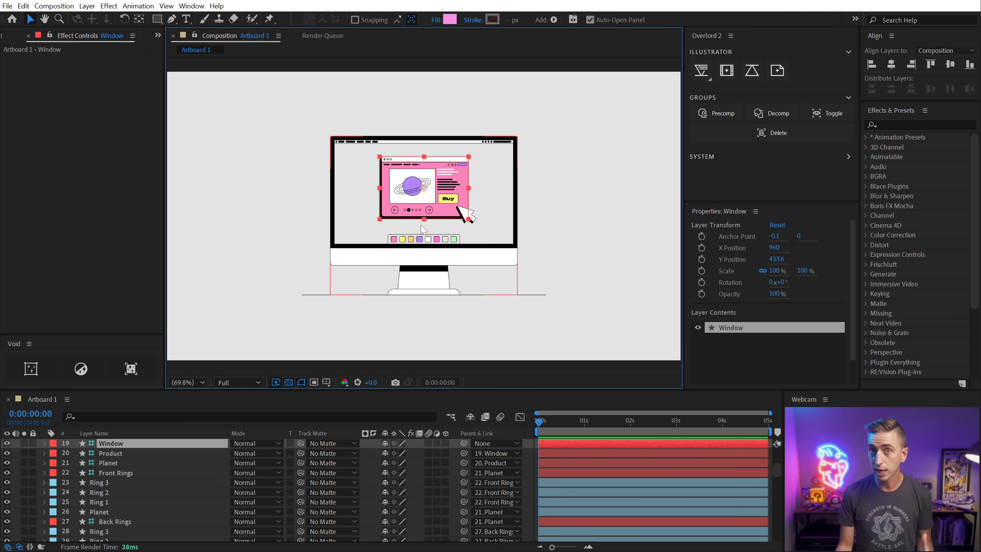
left_click(708, 109)
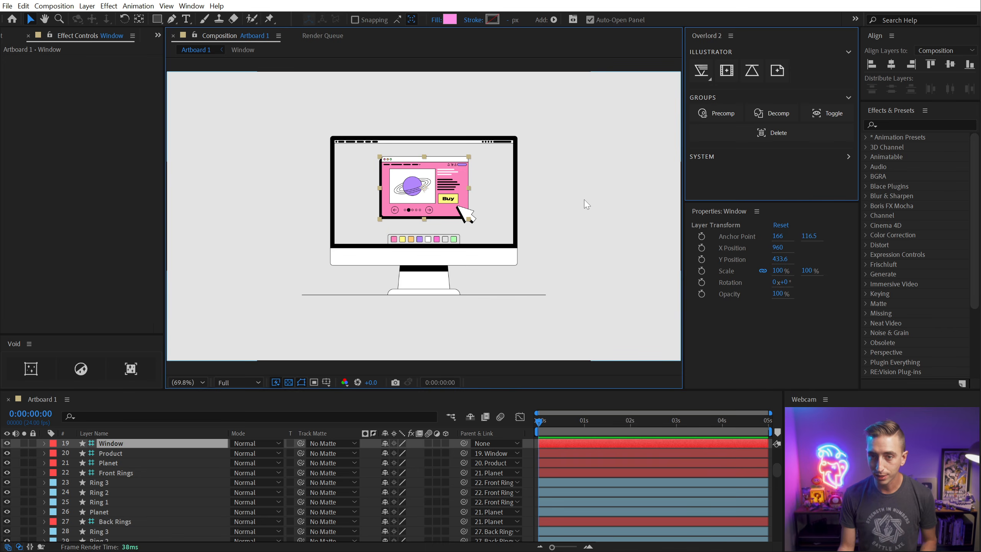
- Try transforming the Window precomp to position 822.4, 426.4, scale 57.4% and rotation 57°, and decompose it
left_click_drag(445, 183, 402, 176)
key("w")
key("v")
left_click(758, 109)
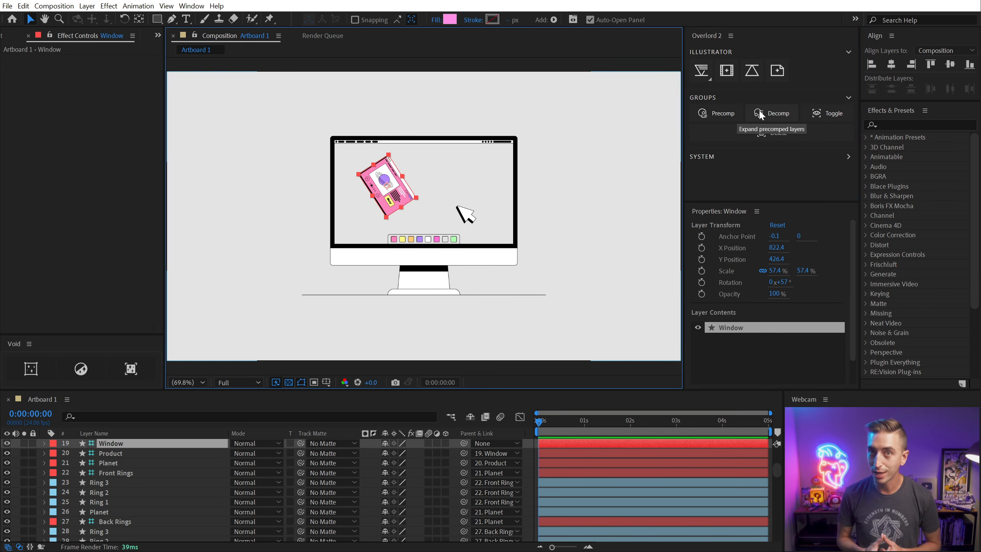
- Undo the decomposition and the position, scale and rotation changes on the Window precomp
key("ctrl+z")
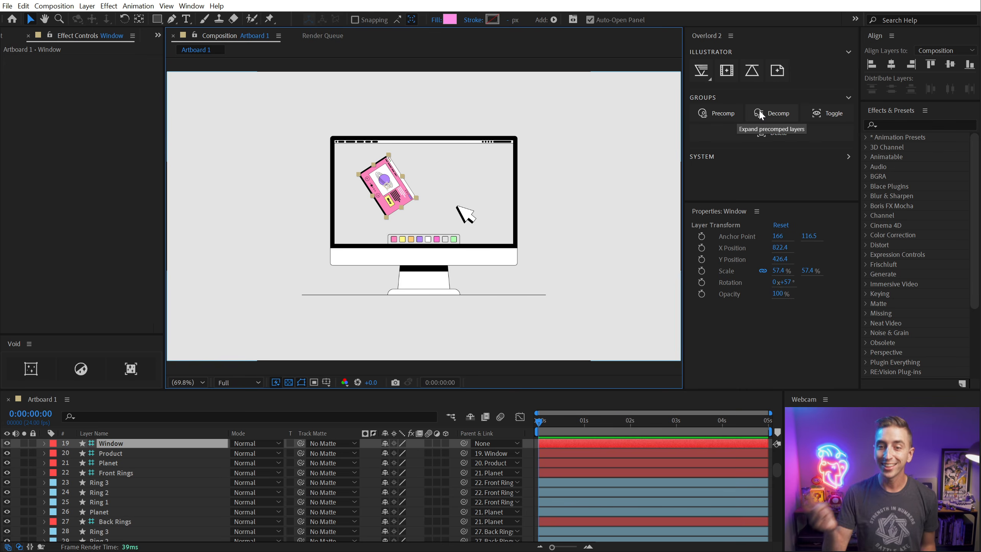
key("ctrl+z")
key("ctrl+z")
key("ctrl+z")
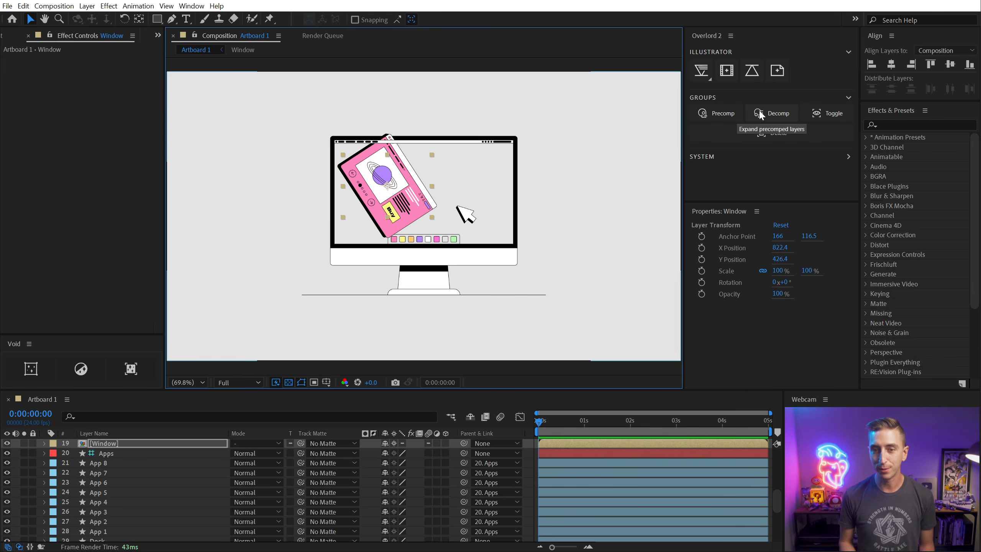
- Set position, scale and rotation keyframes on the Window precomp at frame 0
key("alt+shift+p")
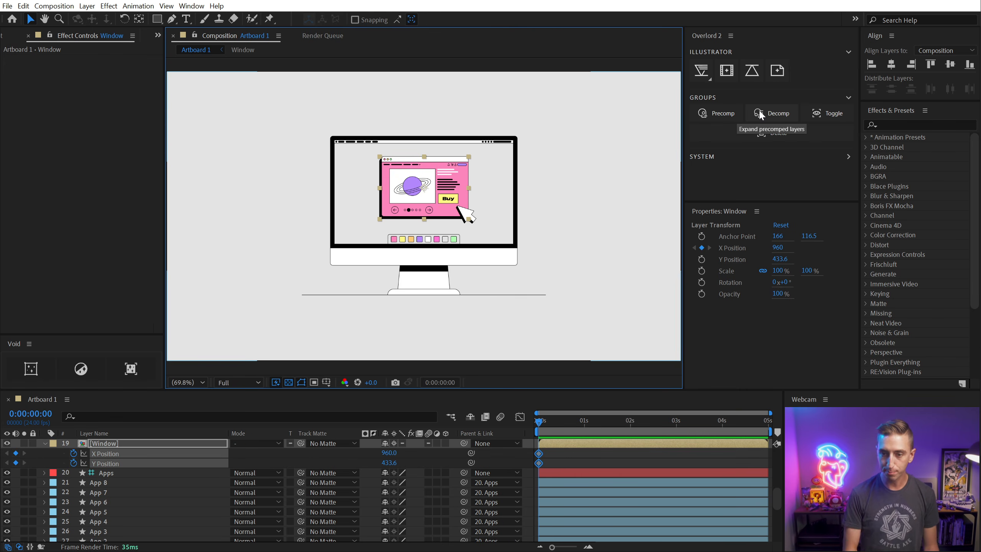
key("alt+shift+s")
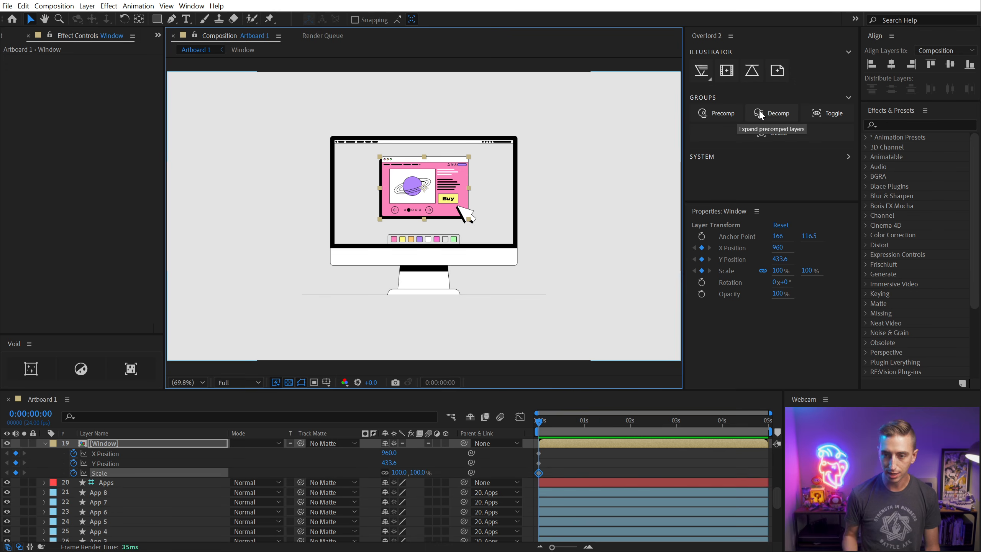
key("alt+shift+r")
- At frame 9, keyframe the Window precomp with rotation 30.6°, scale 42.1% and position 854, 446.4
left_click(556, 424)
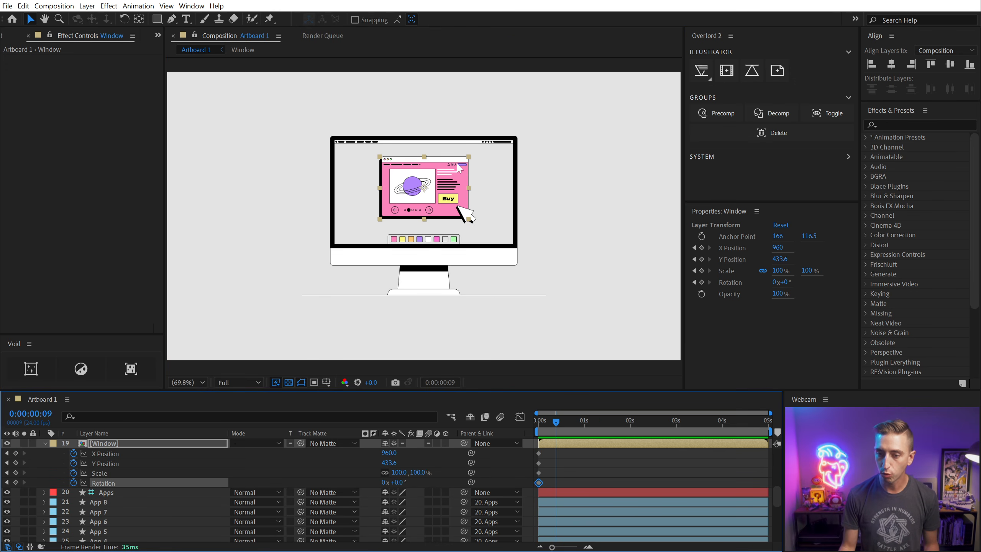
key("w")
left_click_drag(458, 170, 481, 193)
key("v")
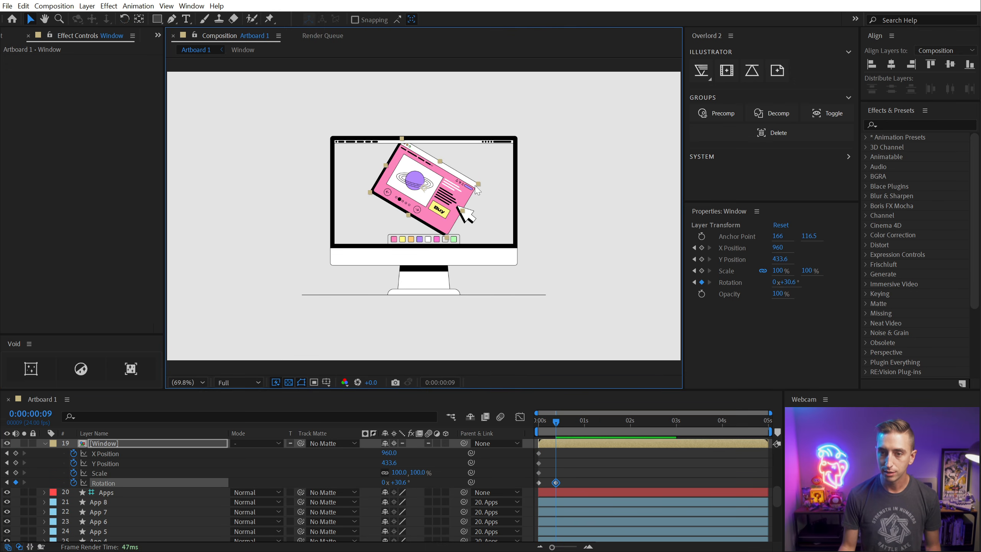
mouse_move(370, 192)
left_mouse_down()
mouse_move(409, 189)
mouse_move(380, 193)
left_mouse_up()
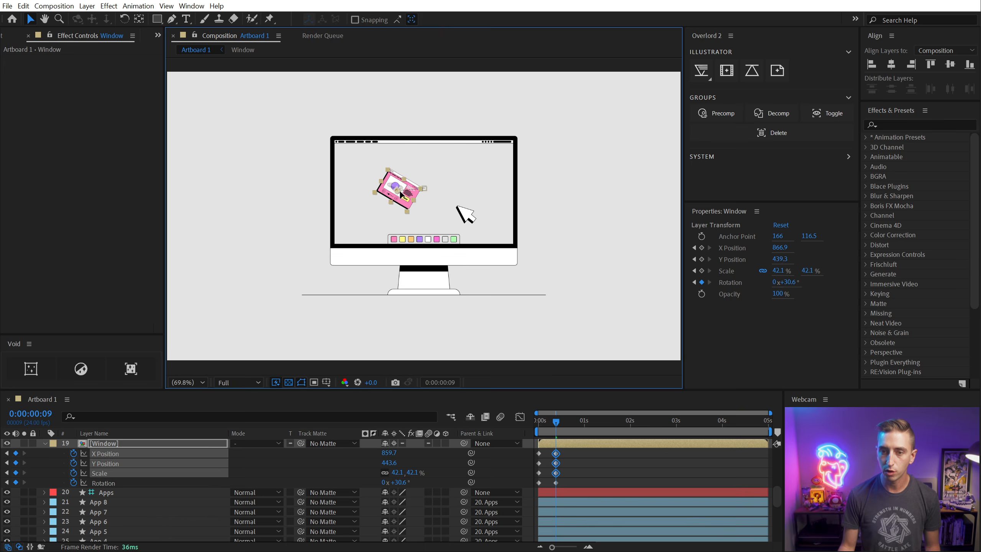
- Apply Easy Ease to all the Window precomp's keyframes and decompose it with Overlord
left_click_drag(565, 449, 530, 491)
key("F9")
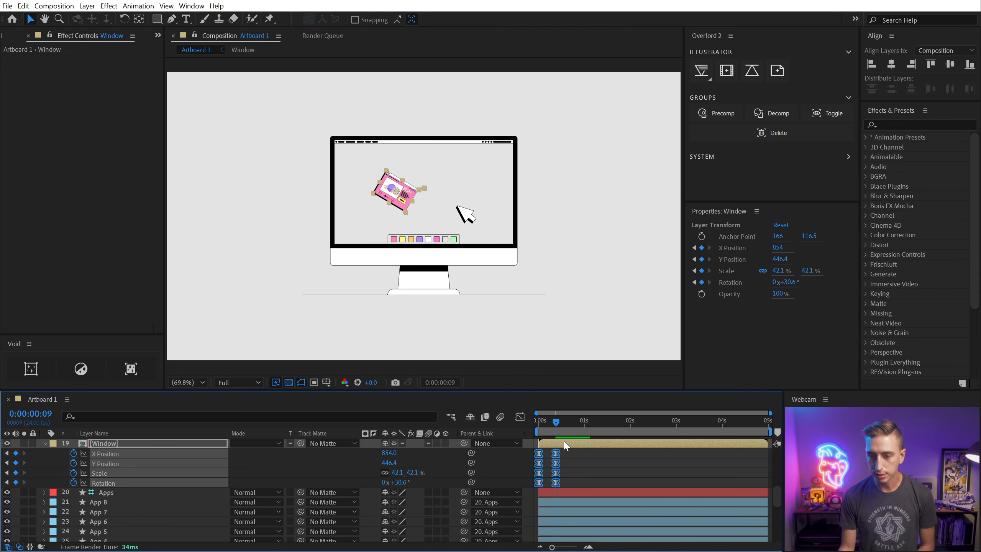
left_click(763, 114)
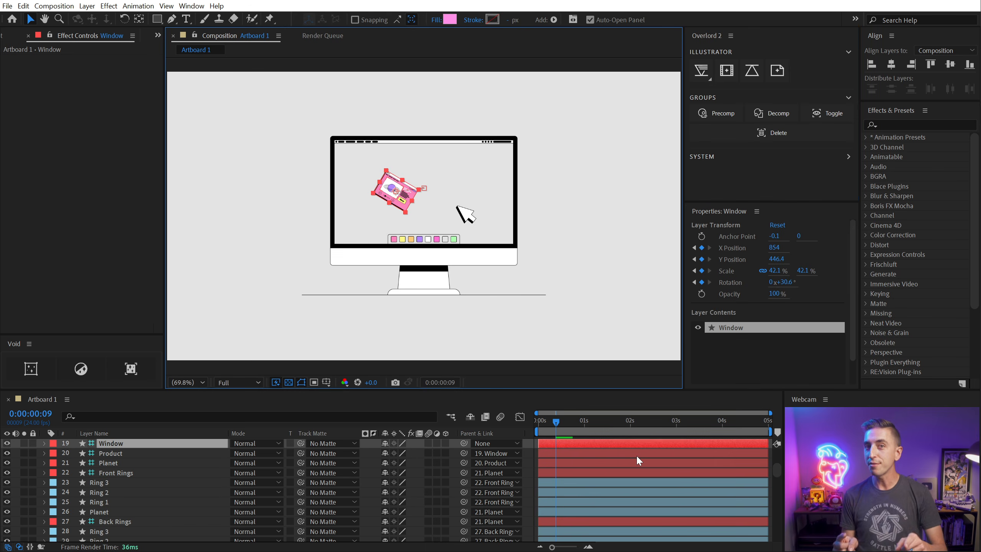
- Reveal the Window group's transferred keyframes, preview the animation, and collapse the keyframed properties
left_click(137, 444)
key("u")
key("space")
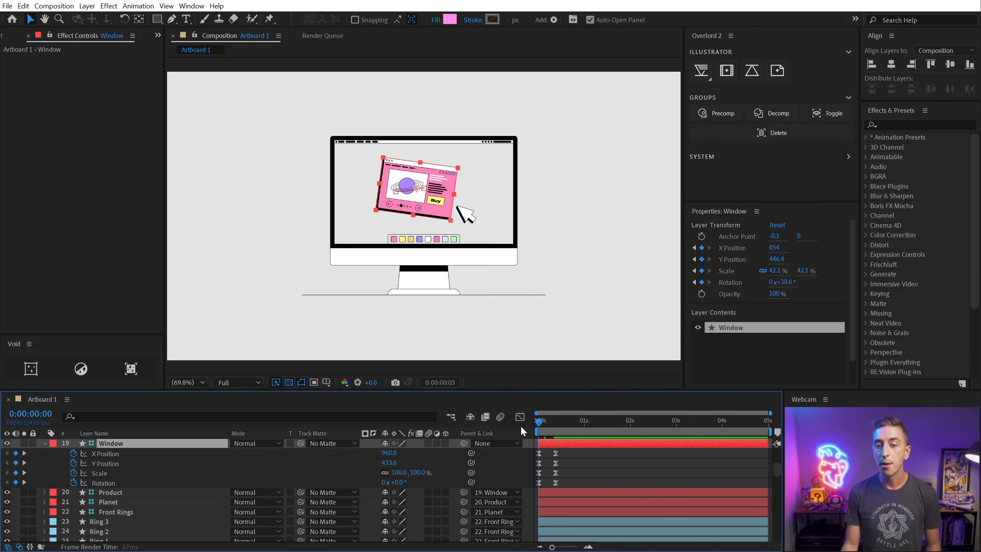
key("space")
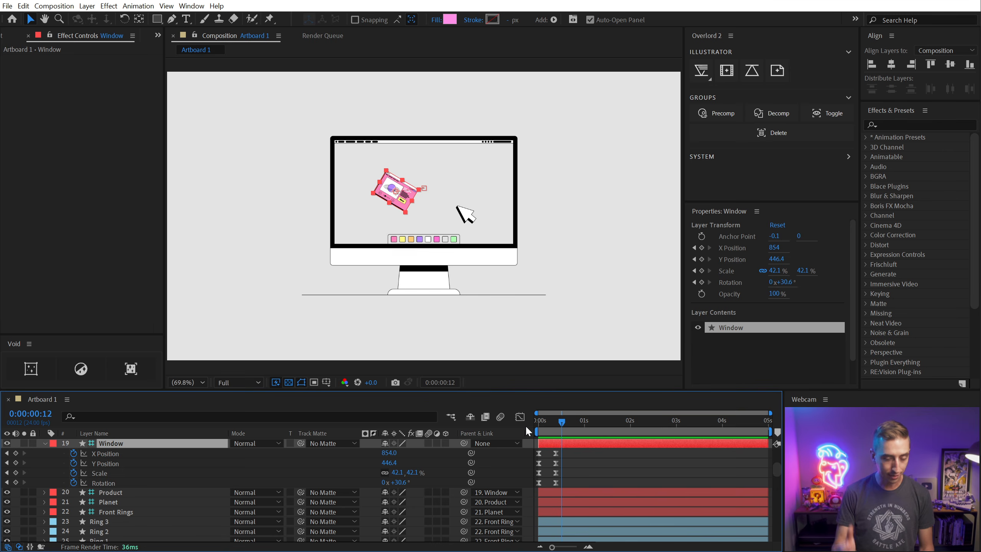
key("u")
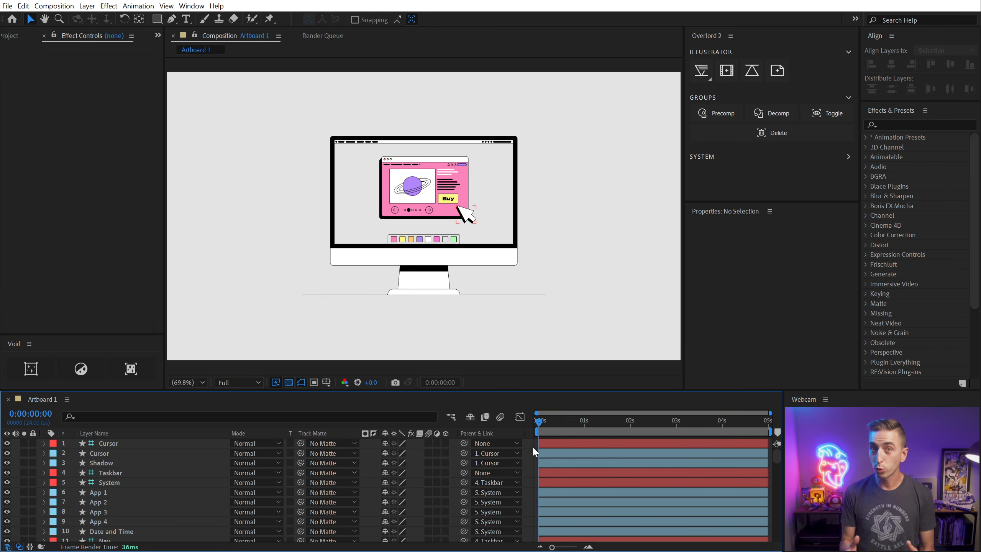
- Delete all artwork layers from Artboard 1, keeping only the Background layer
left_click_drag(555, 416, 516, 416)
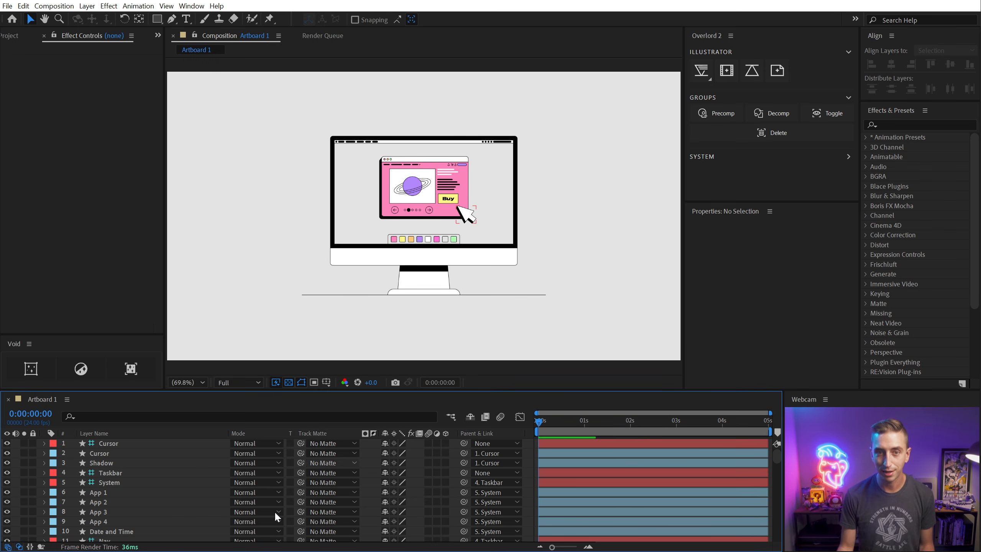
left_click(568, 462)
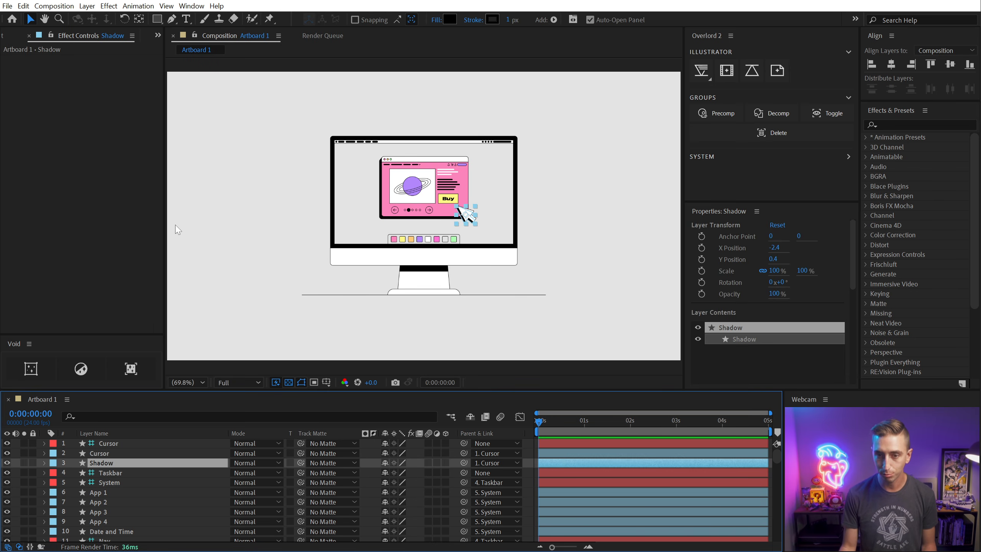
key("ctrl+a")
key("Delete")
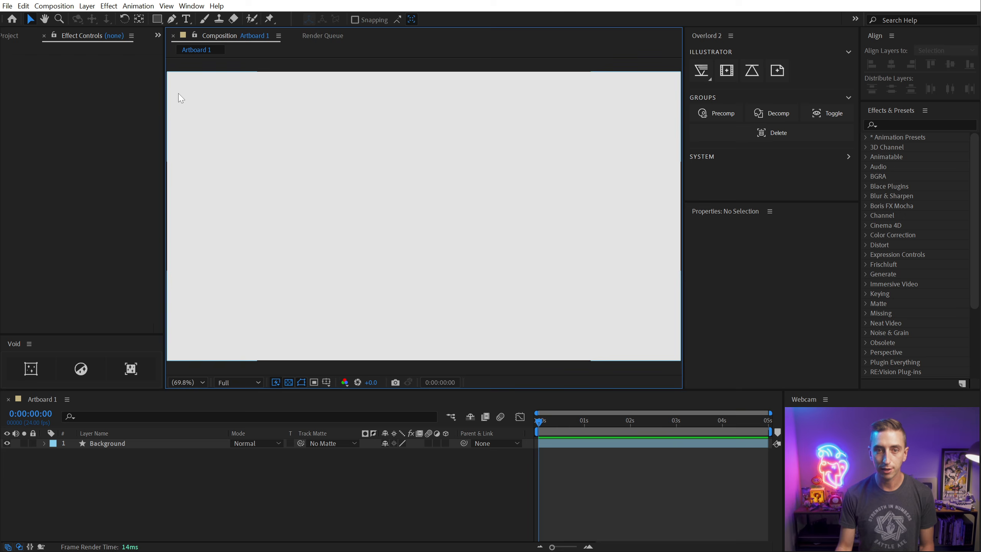
- Draw a pink square and, beside it, a larger pink circle on separate shape layers
left_click(156, 20)
left_click_drag(269, 159, 356, 246)
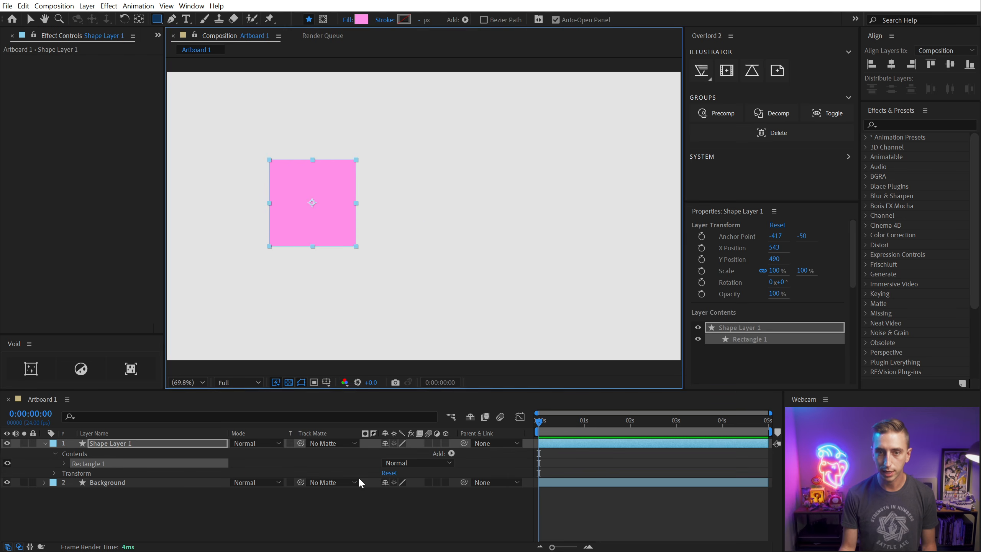
left_click(349, 482)
key("q")
key("q")
left_click(206, 502)
mouse_move(400, 119)
left_mouse_down()
mouse_move(442, 177)
mouse_move(539, 271)
left_mouse_up()
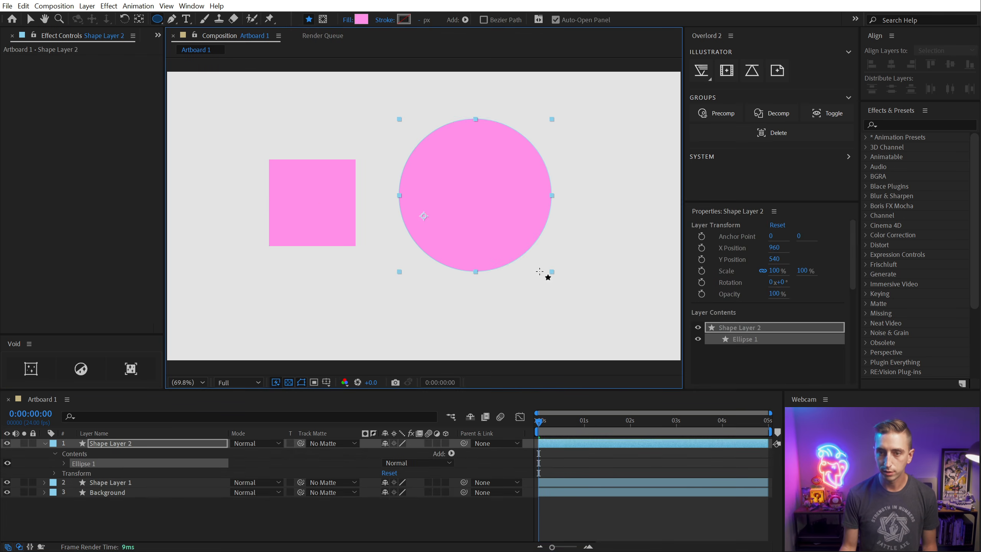
- Select both the circle and square layers, precompose them with Overlord, and decompose them back into separate layers
key("v")
left_click(588, 483, "ctrl")
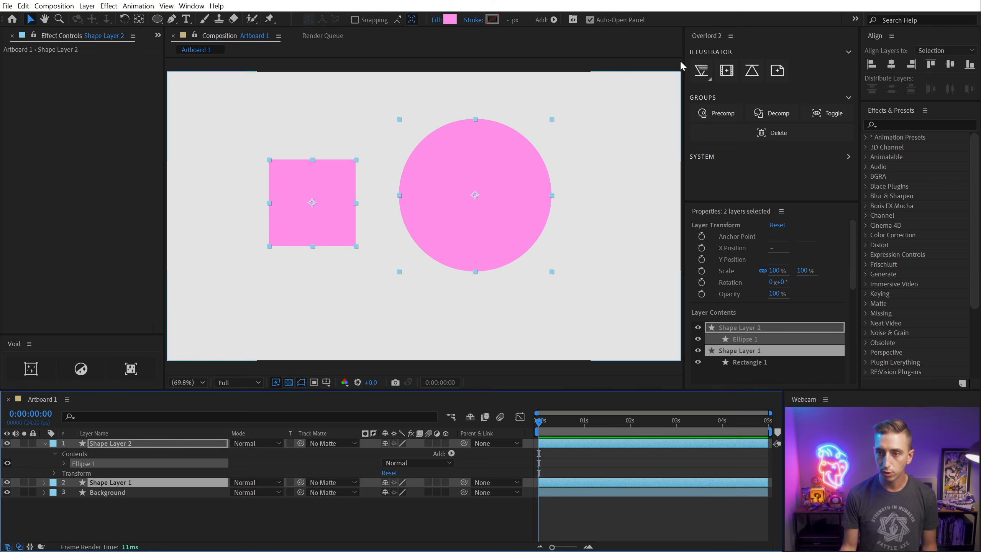
left_click(708, 109)
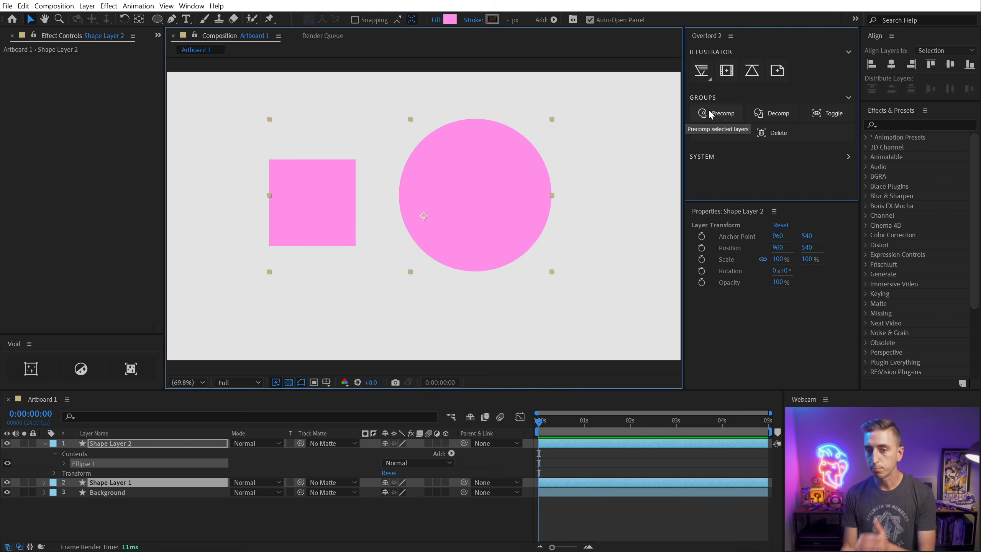
left_click(776, 109)
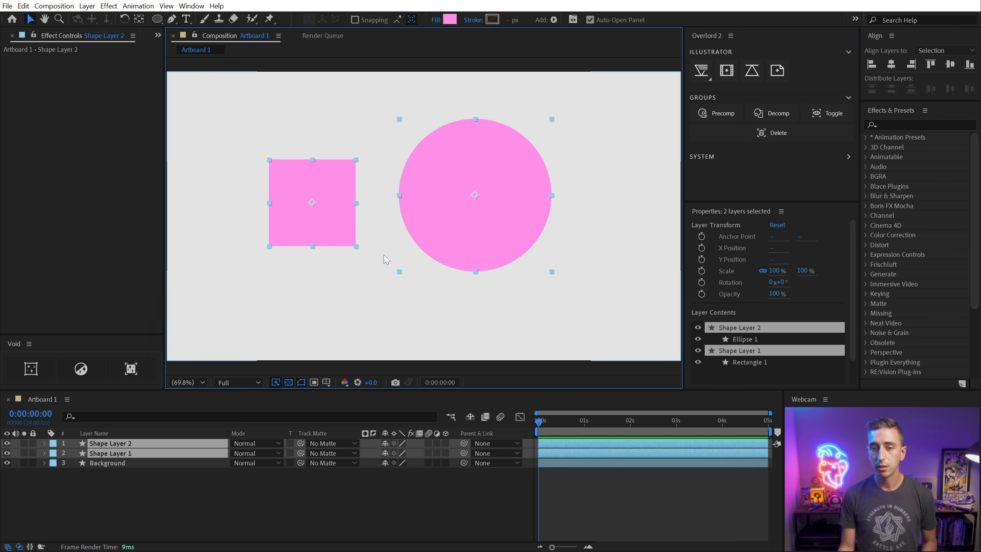
- Precompose the circle and square layers with Overlord, inspect the precomp's contents, and decompose it back onto Artboard 1
left_click(723, 112)
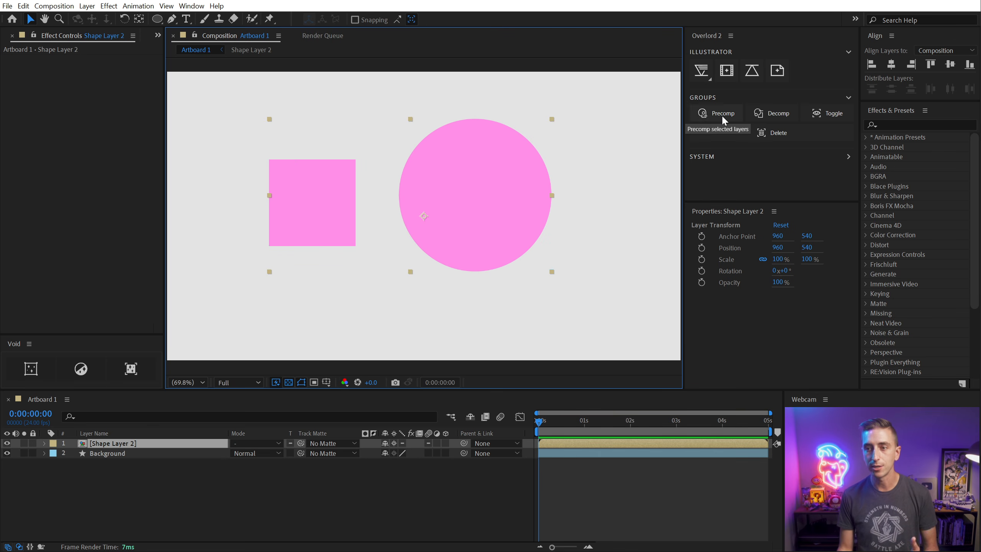
double_click(485, 201)
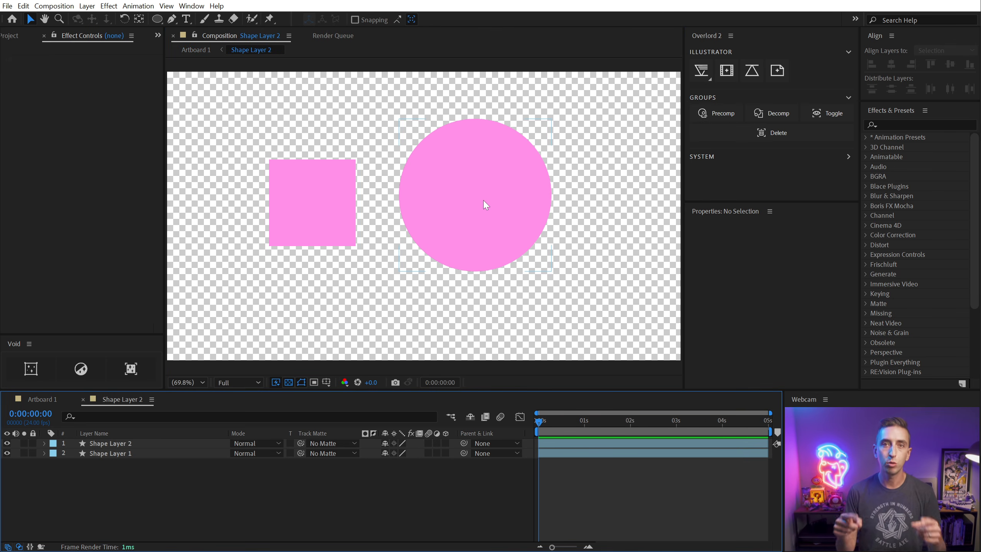
middle_click(108, 400)
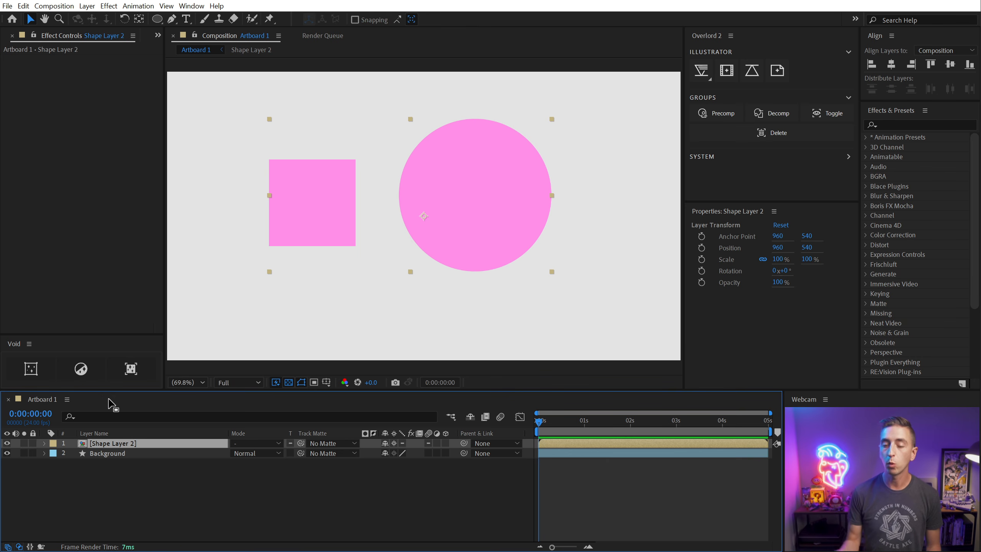
left_click(770, 113)
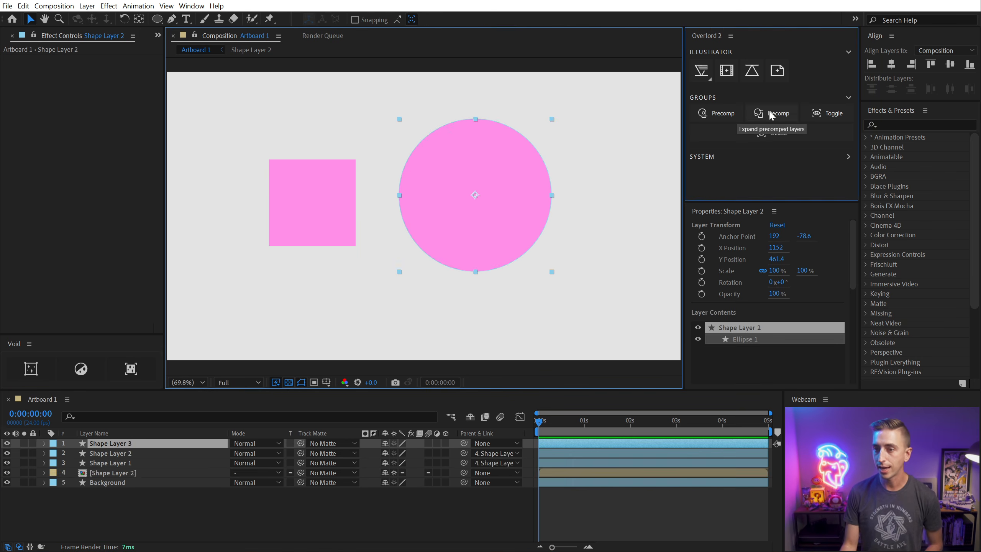
- Parent the circle and square layers to a new Void layer and shift both shapes slightly down and to the left
left_click(341, 217, "shift")
left_click_drag(440, 215, 358, 212)
left_click(31, 369)
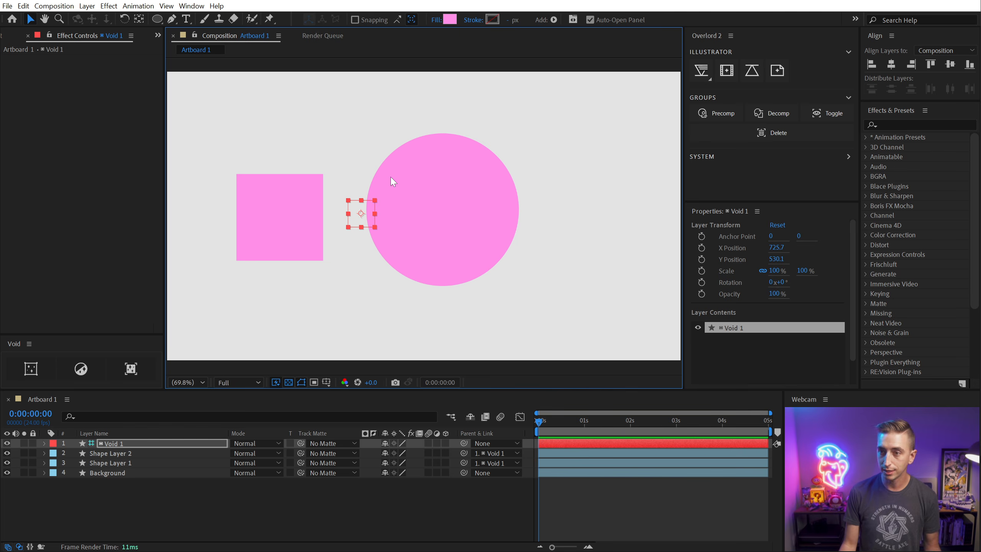
- Precompose the Void group with Overlord and move the precomp up and right to about position 1582, 400
left_click(706, 115)
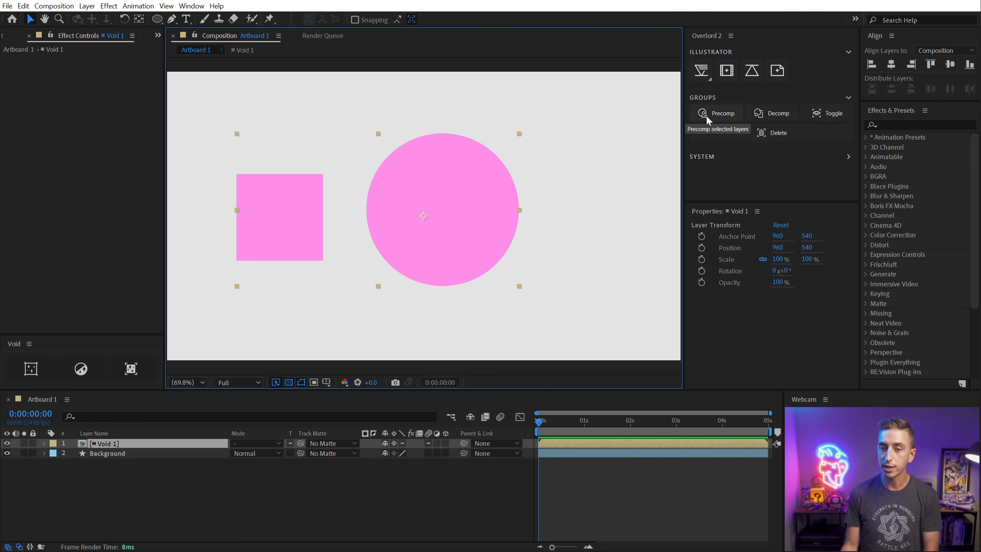
left_click_drag(377, 184, 570, 150)
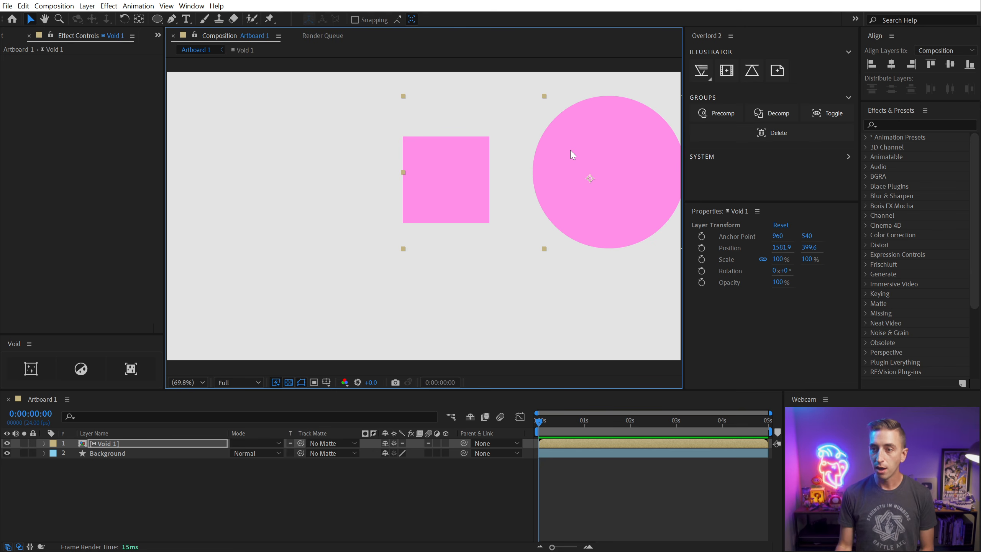
- Delete the Void precomp and pull the selected Shopping.ai artwork from Illustrator into Artboard 1
key("Delete")
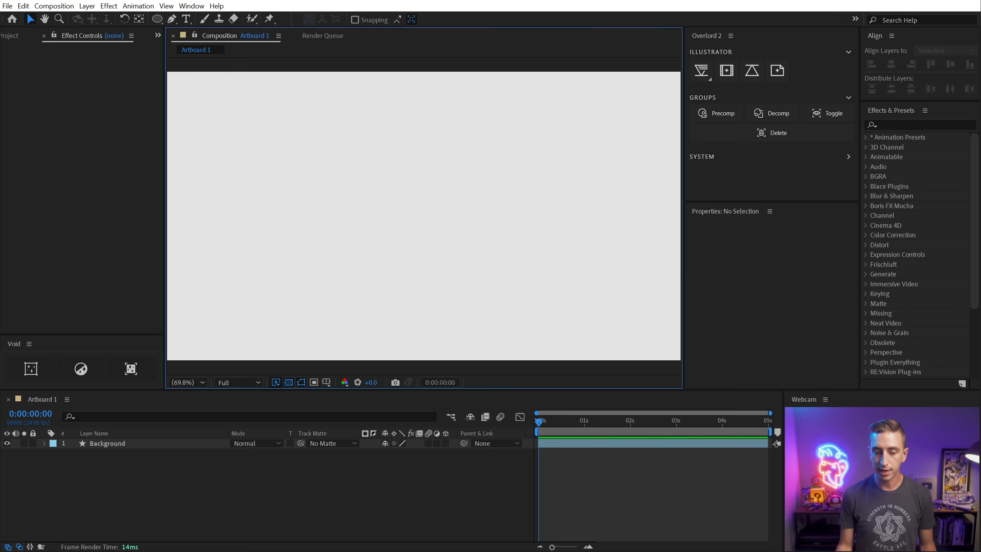
key("alt+Tab")
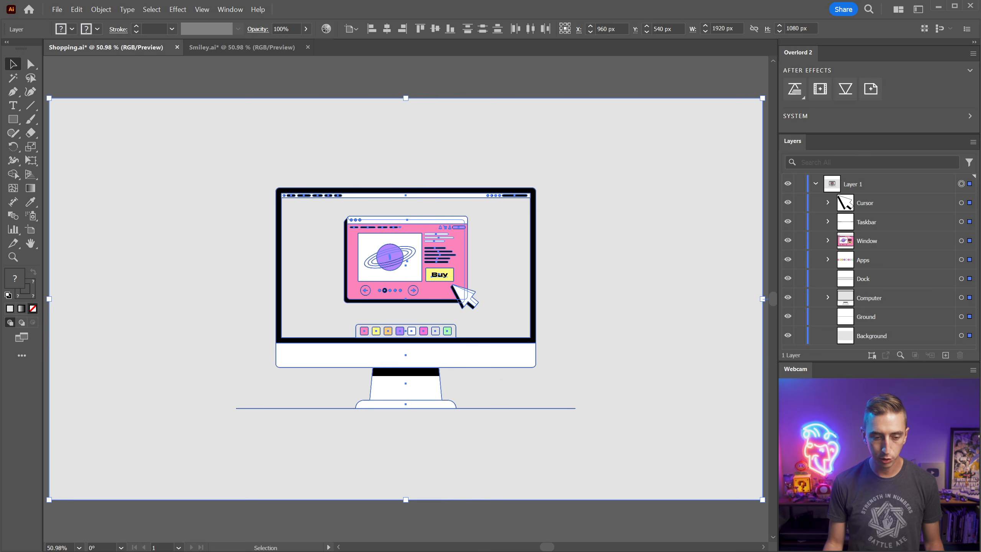
key("alt+Tab")
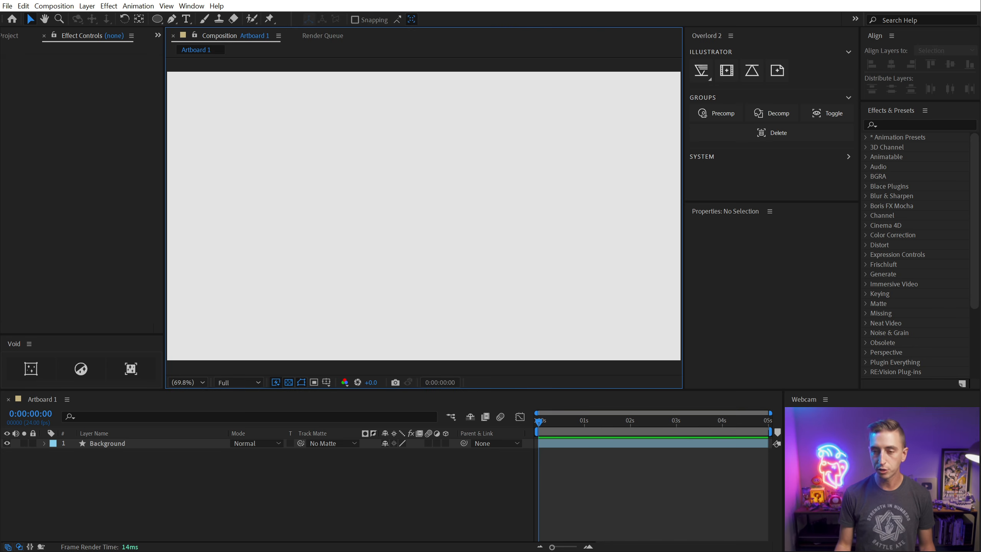
left_click(699, 73)
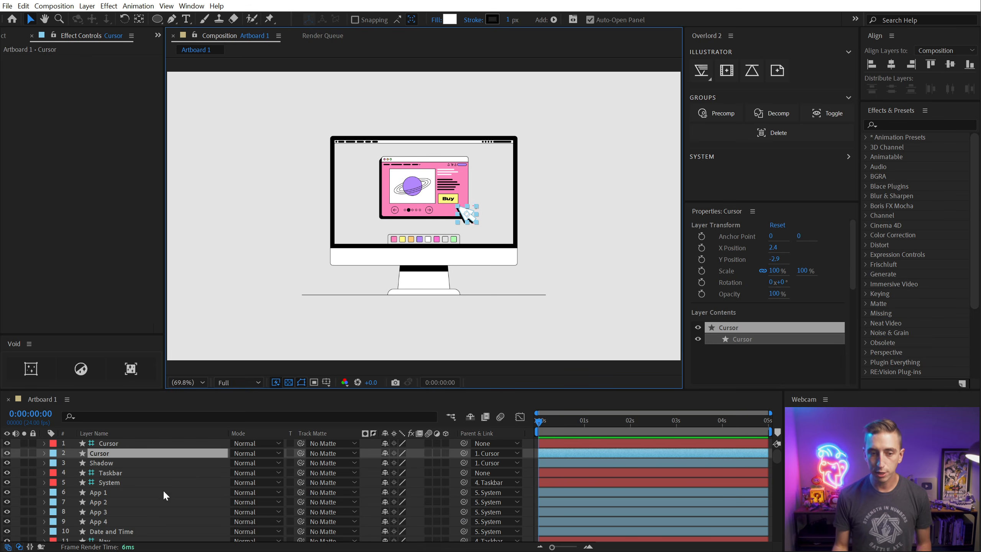
- Select the Computer group in the composition and hide all group layers with Overlord
left_click(440, 208)
left_click(351, 159)
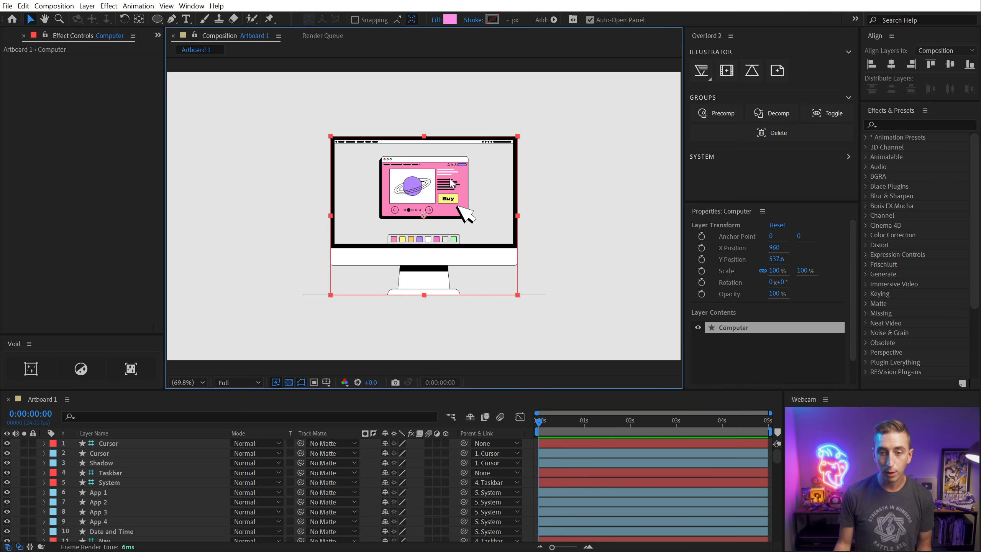
left_click(298, 242)
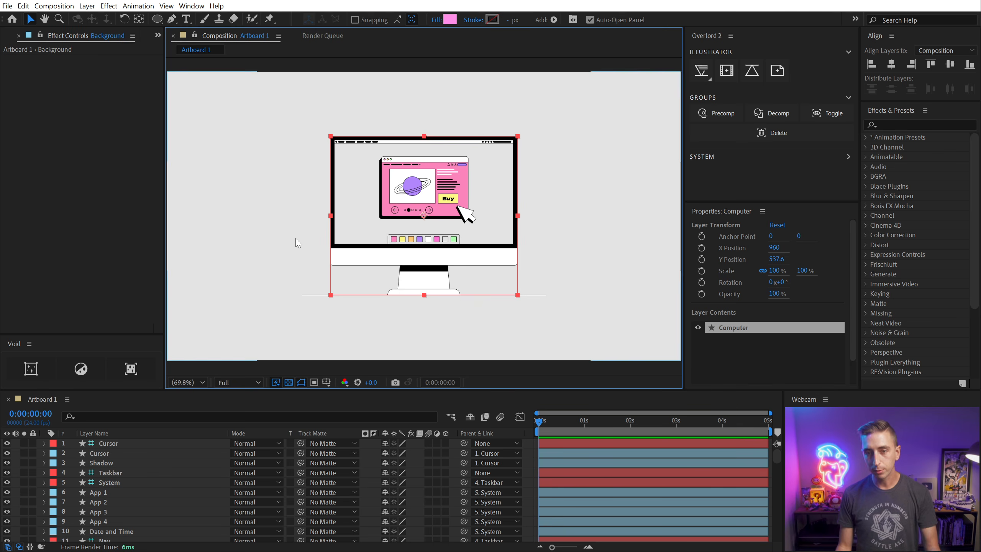
left_click(348, 69)
left_click(441, 231)
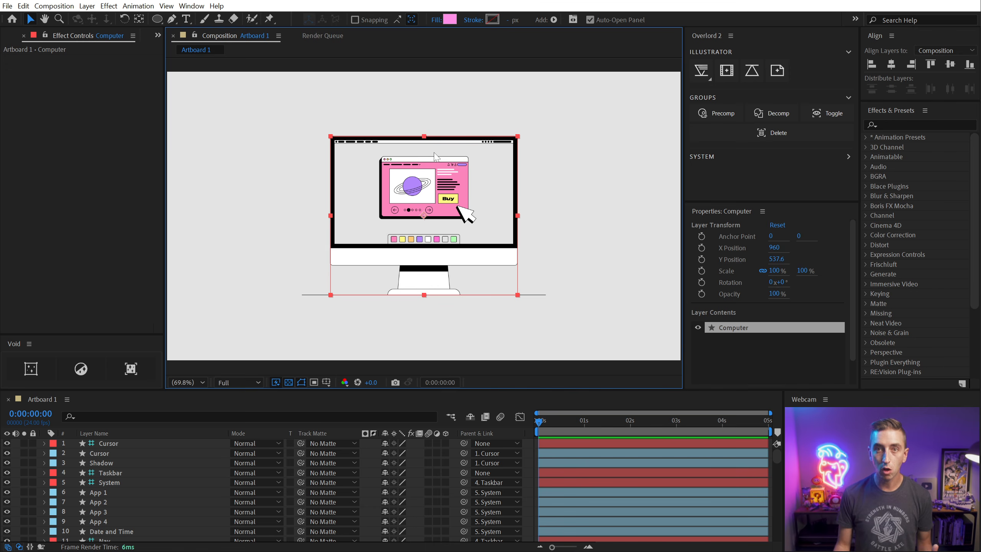
left_click(817, 112)
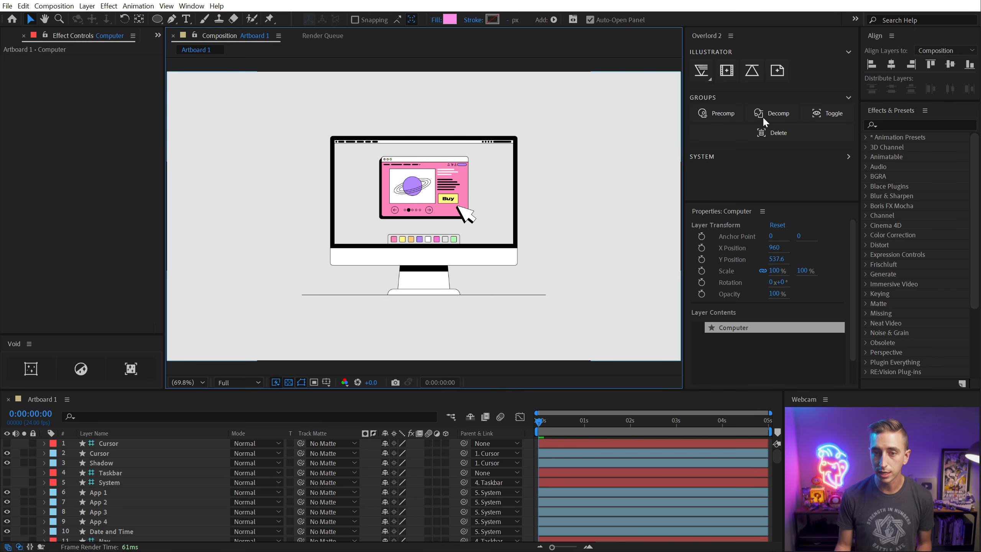
- Select the pink Body shape of the shopping window while the groups are hidden, and show all group layers again
left_click(424, 190)
left_click(454, 183)
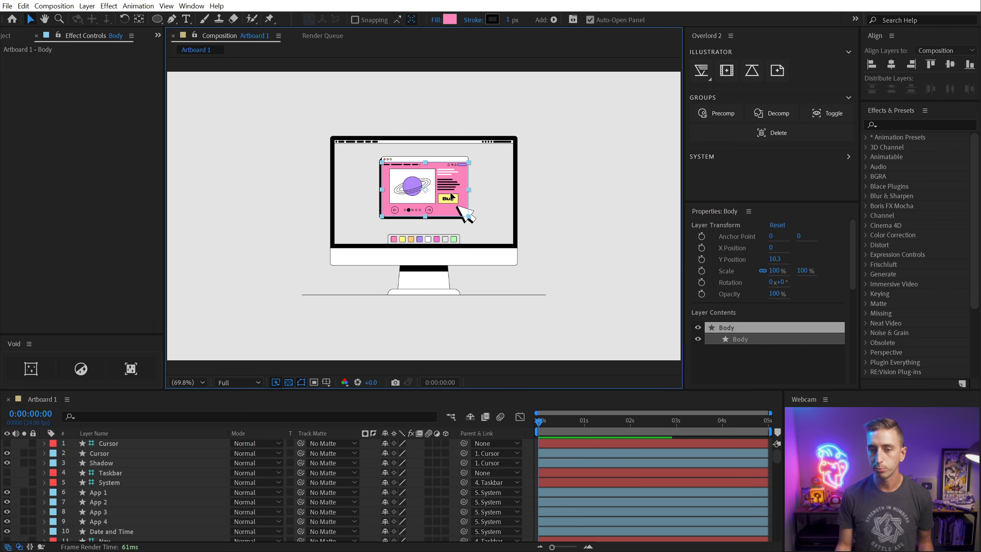
left_click(817, 112)
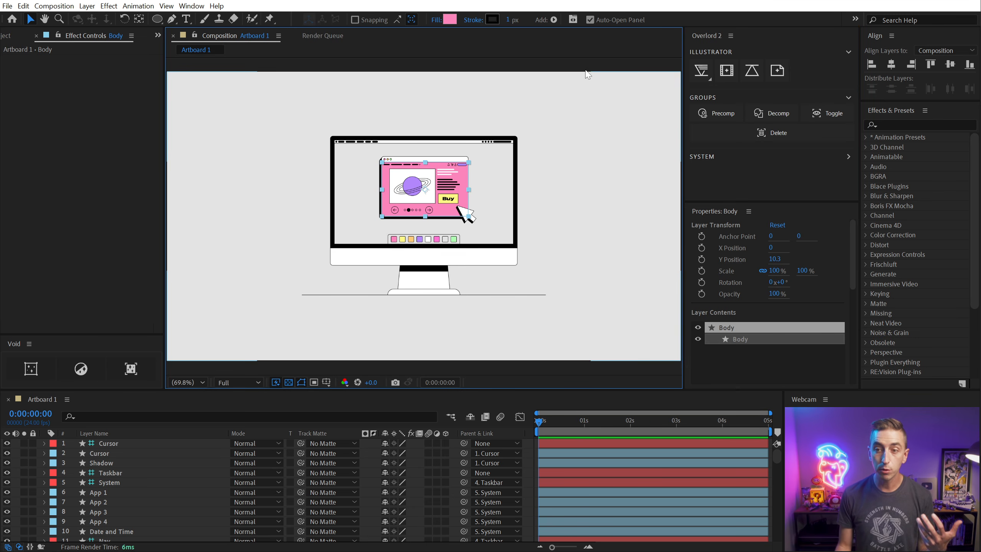
- Delete all of the artwork's group layers with Overlord and undo the deletion
left_click(584, 74)
left_click(498, 168)
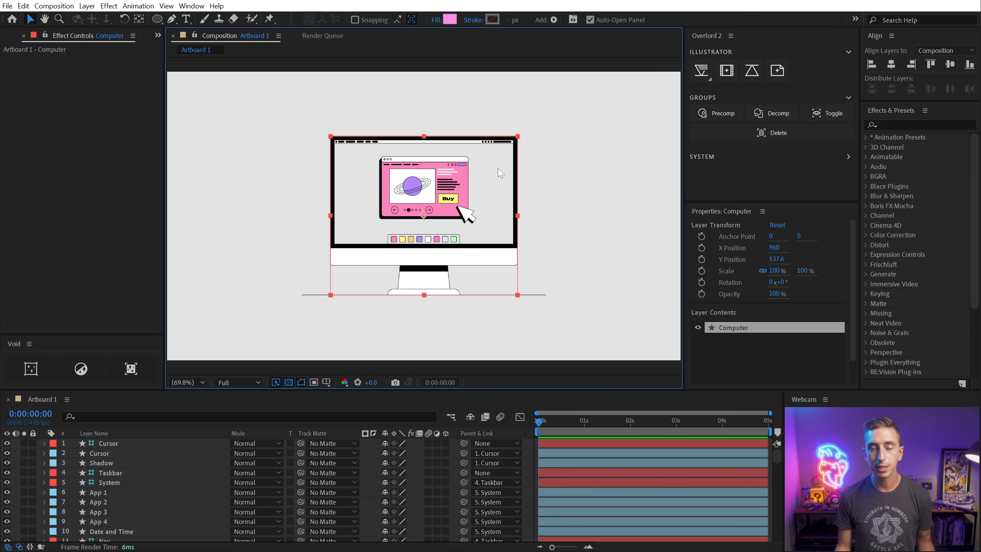
left_click(775, 132)
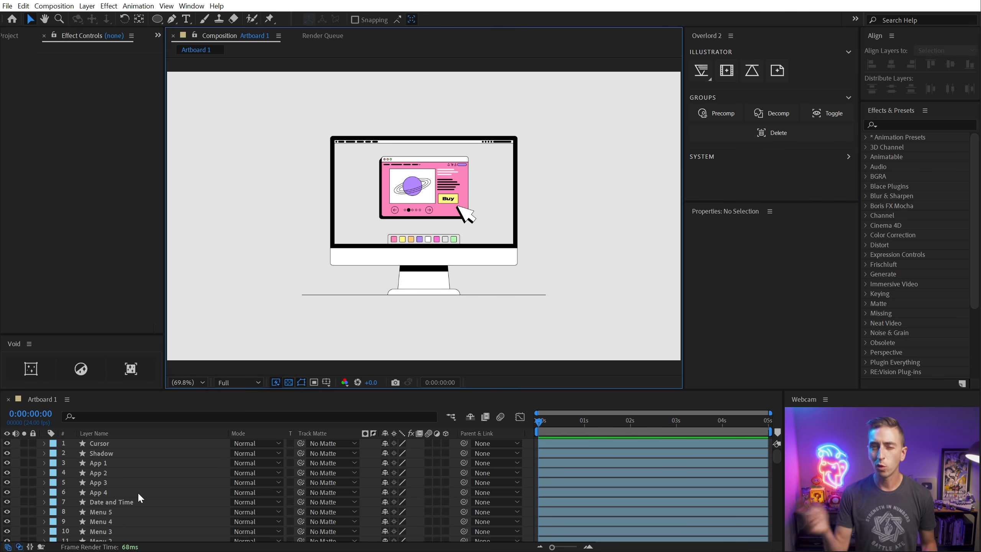
key("ctrl+z")
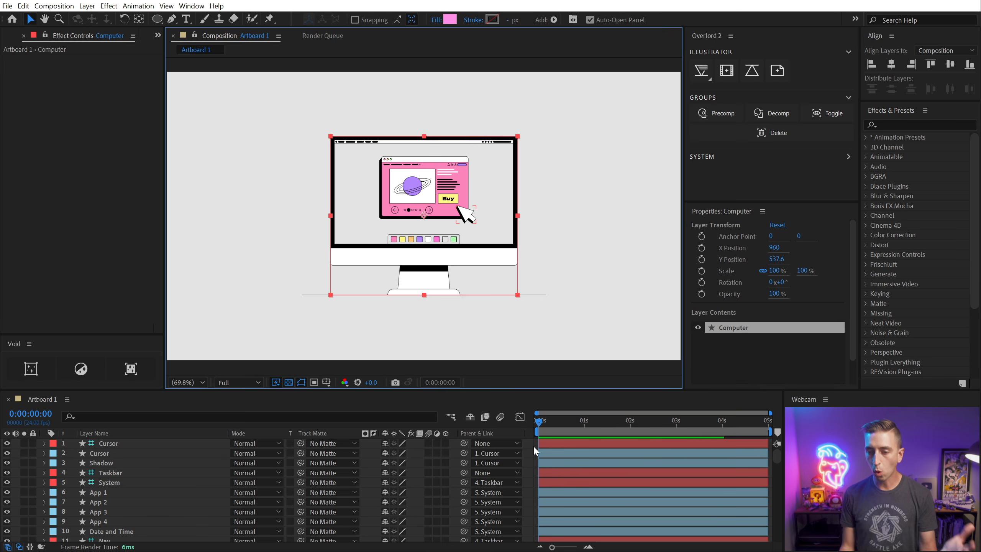
- Select the Computer group, reveal its layer in the timeline, and hide that layer alone
left_click(532, 445)
left_click(486, 184)
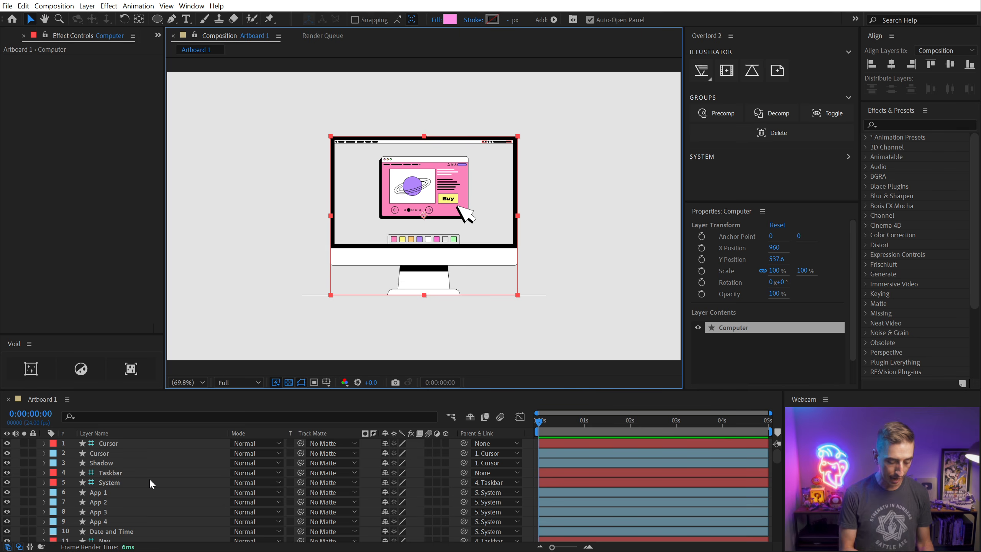
key("x")
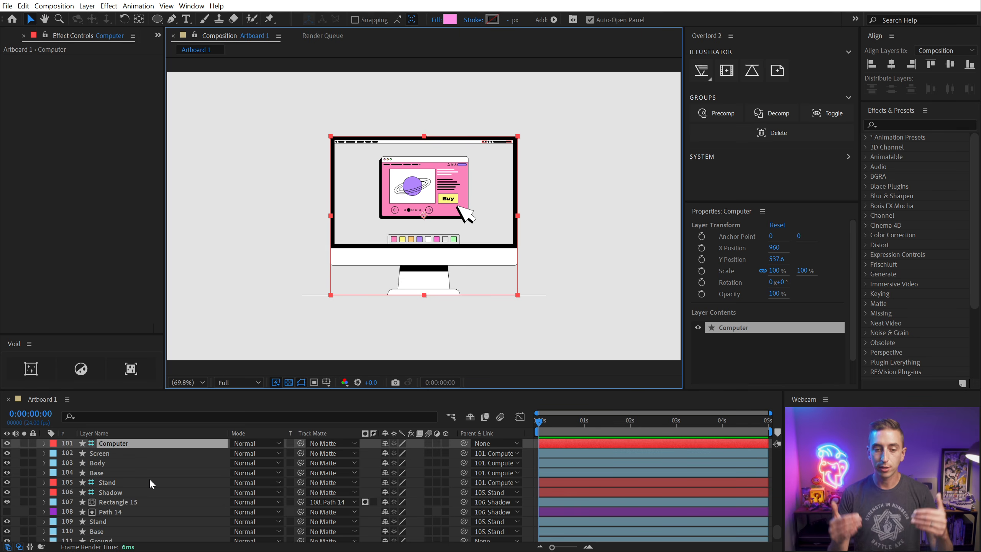
left_click(9, 445)
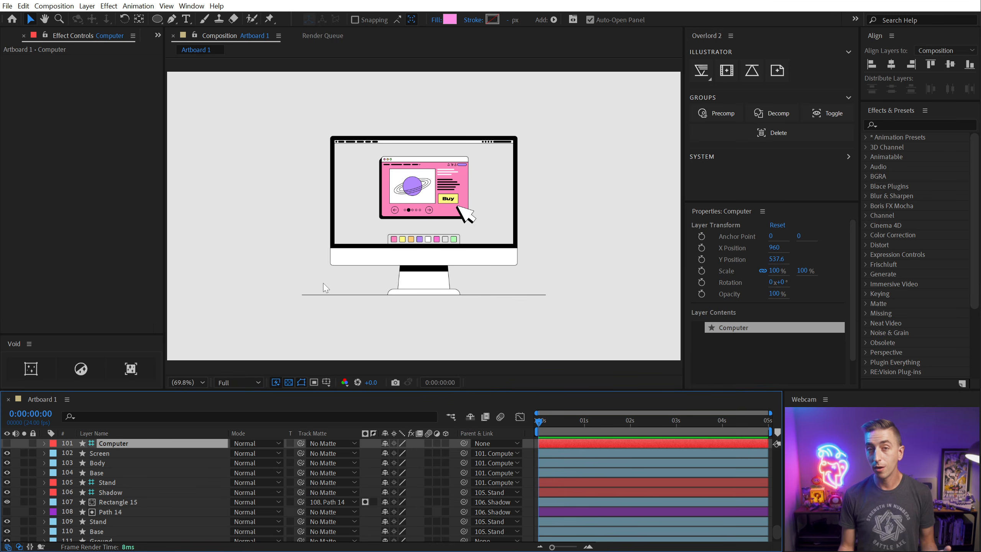
- Hide the Window group from the composition, reveal its layer in the timeline, and make it visible again
left_click(415, 179)
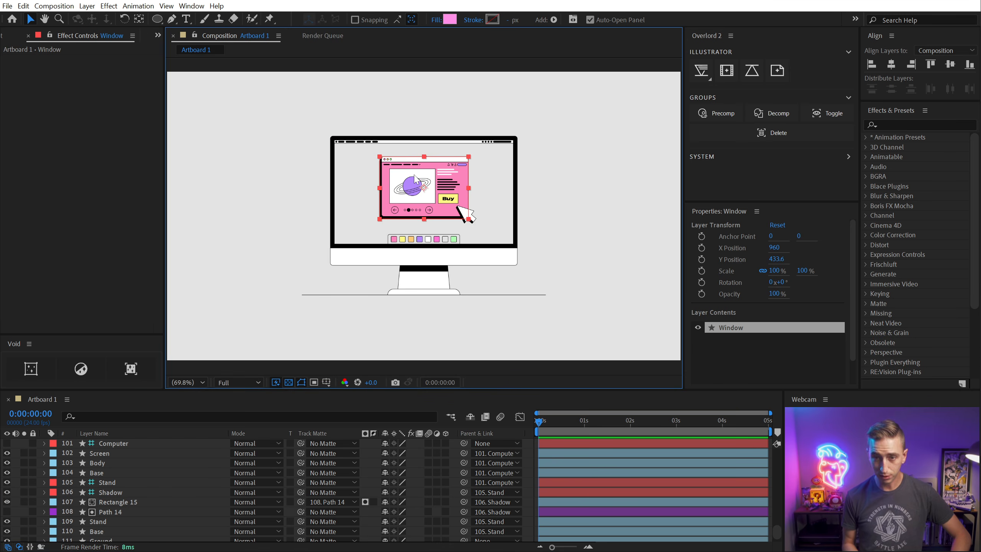
key("ctrl+alt+shift+v")
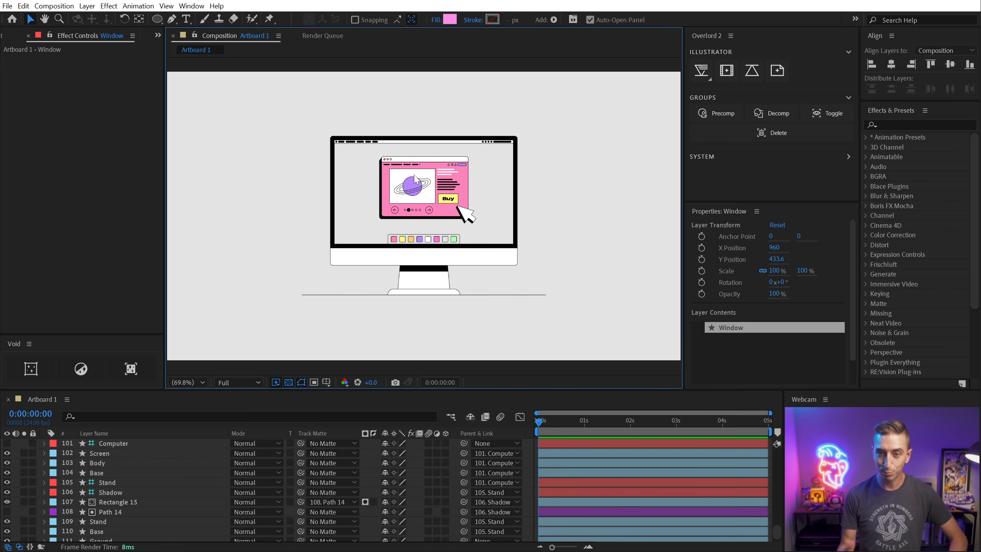
key("x")
key("ctrl+alt+shift+v")
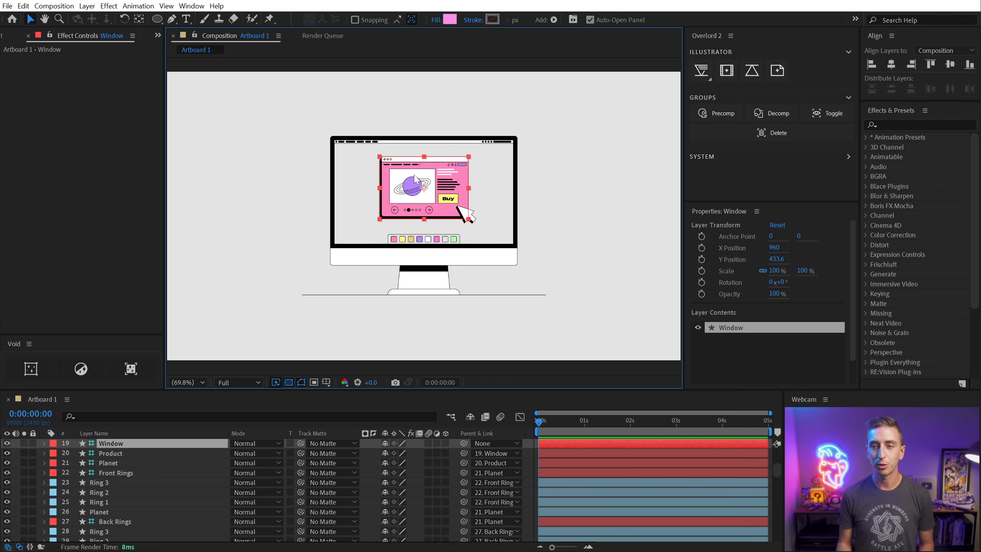
- Set Overlord's pull mode to Update properties and delete all layers from Artboard 1
left_click_drag(703, 69, 732, 93)
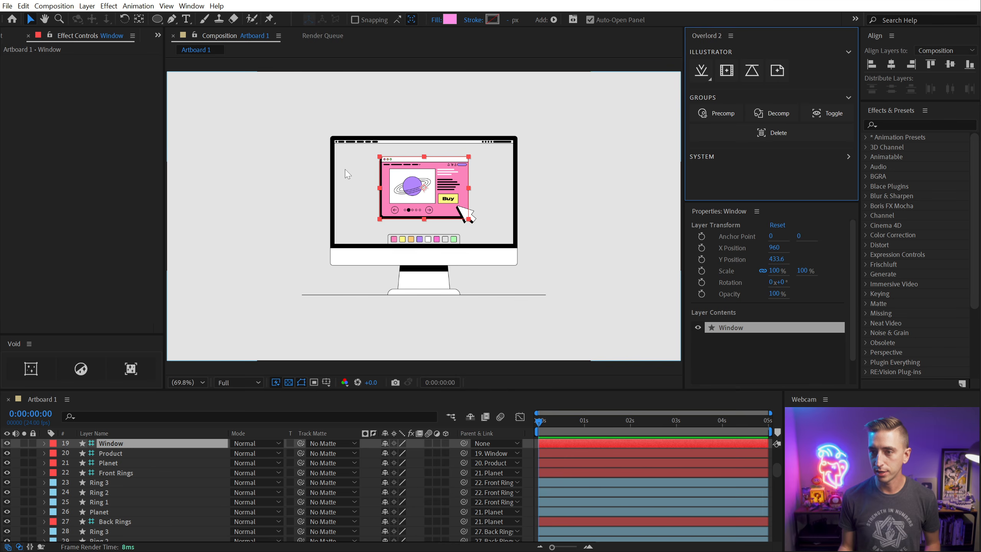
left_click(292, 70)
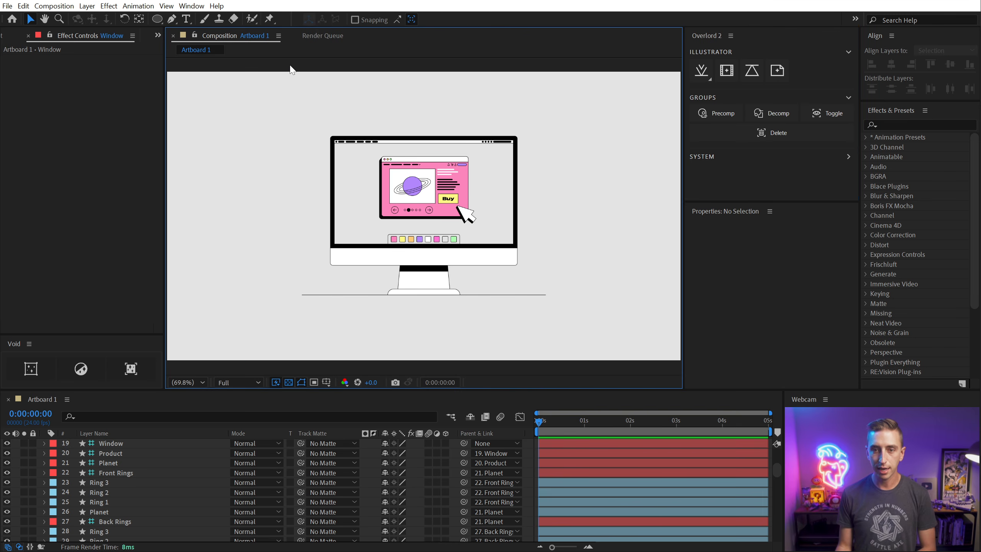
key("ctrl+a")
key("Delete")
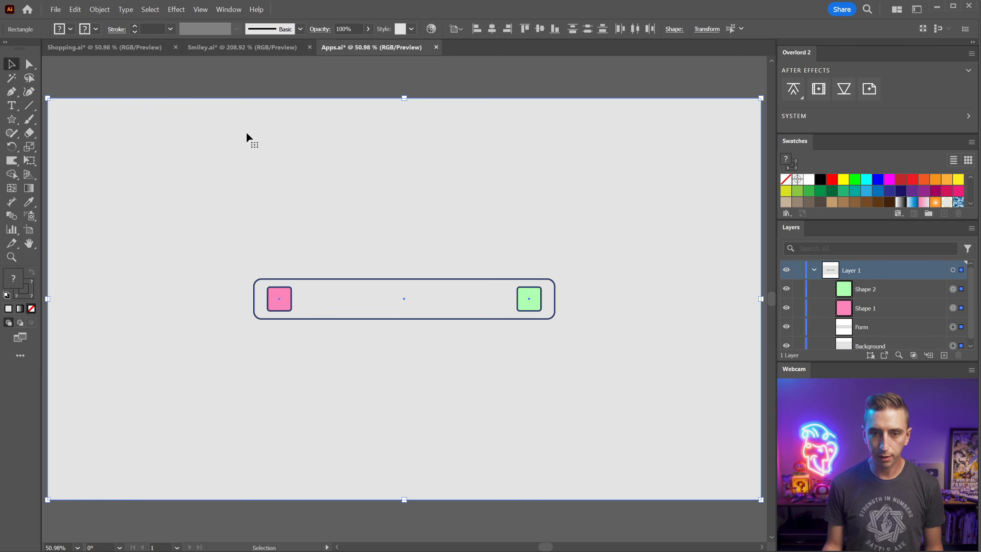
- Select all the artwork in Apps.ai in Illustrator and send it to After Effects with Overlord's Split selection mode
left_click(299, 99)
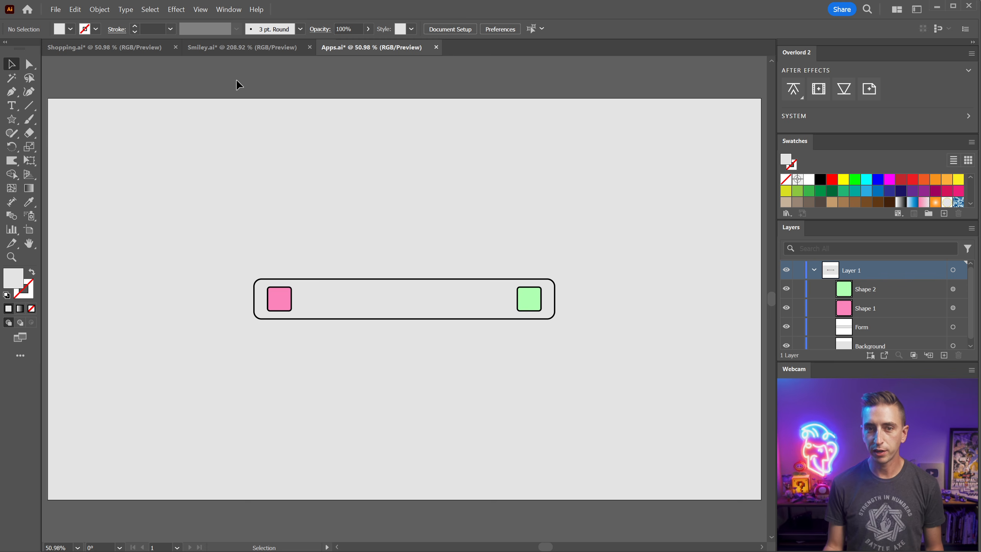
key("ctrl+a")
mouse_move(795, 89)
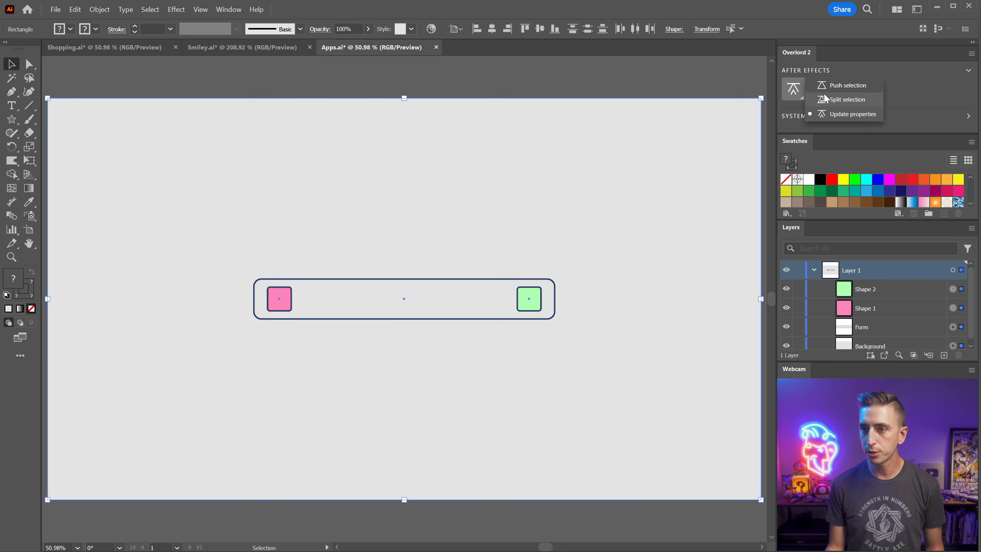
left_click(842, 99)
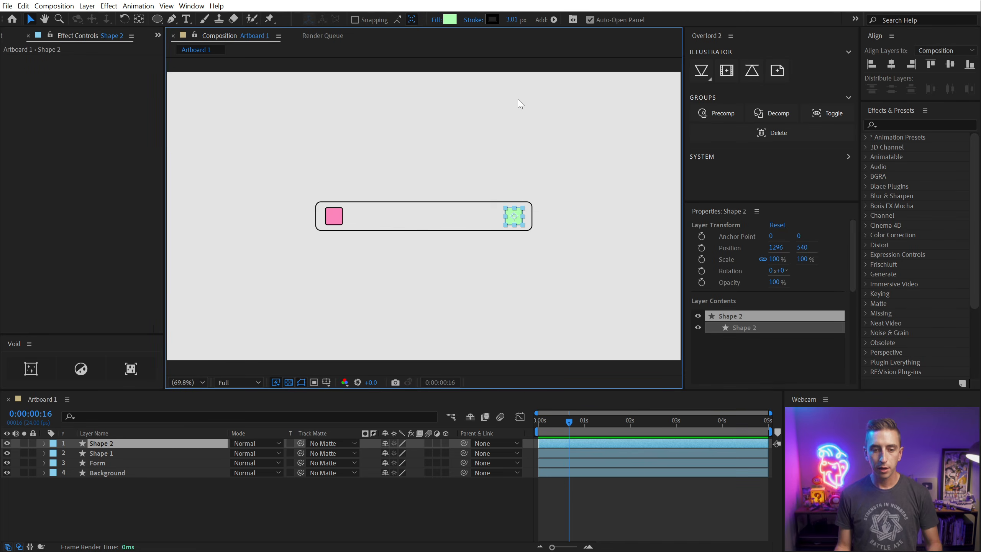
- Lock the Background layer and set Overlord's Illustrator pull mode to Update properties
left_click(173, 487)
left_click(100, 473)
left_click(101, 466)
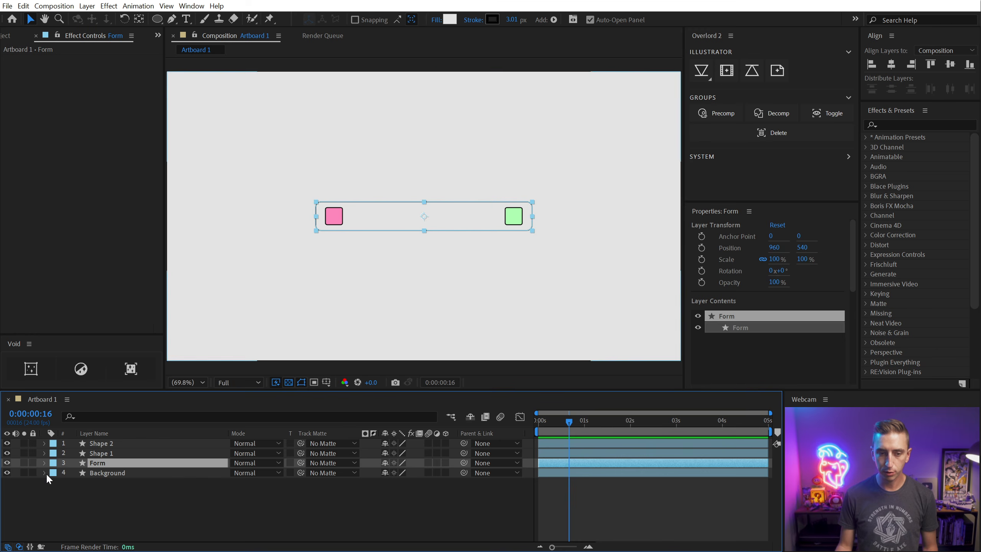
left_click(33, 472)
left_click(162, 503)
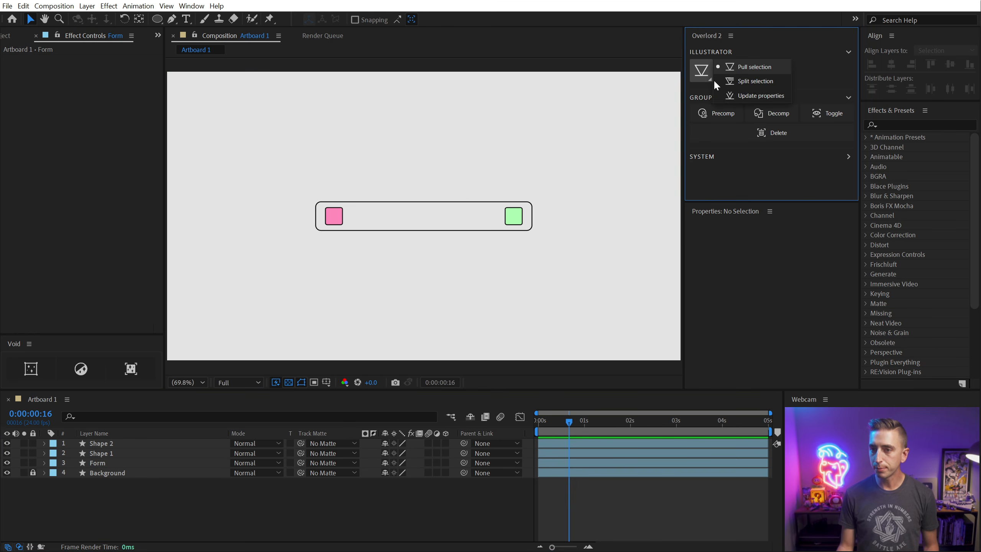
left_click(734, 96)
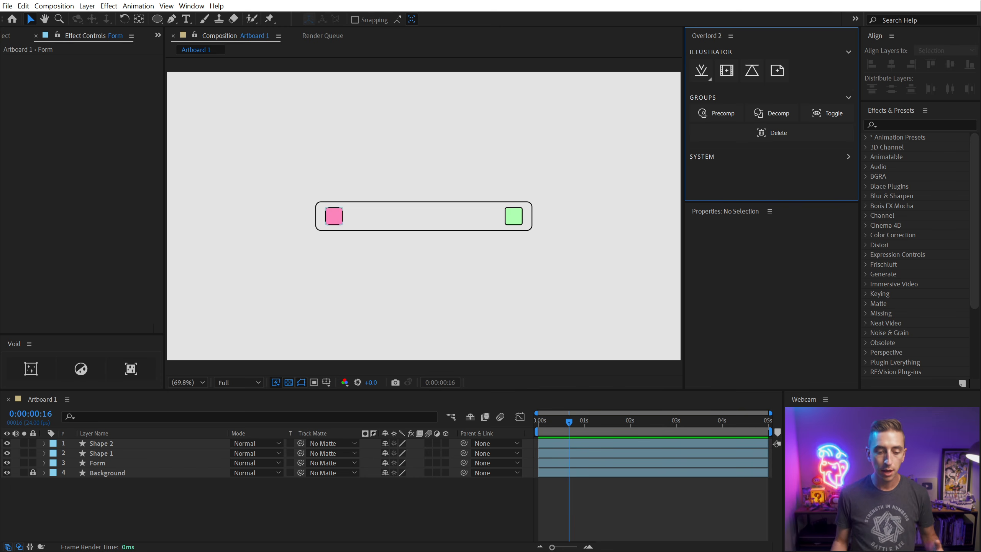
- In Illustrator, give the pink Shape 1 square a light yellow fill and turn it into a circle near the middle of the form
key("alt+Tab")
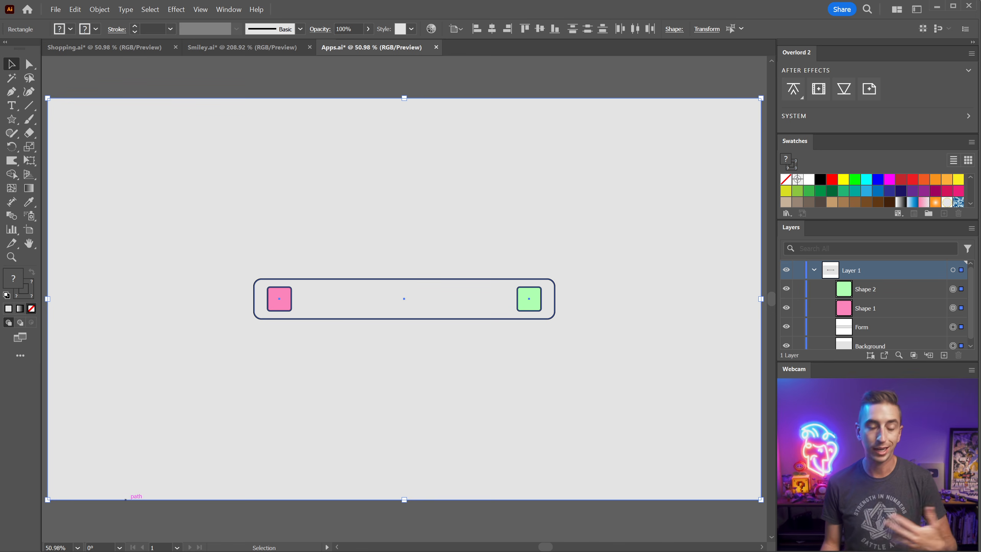
key("alt+Tab")
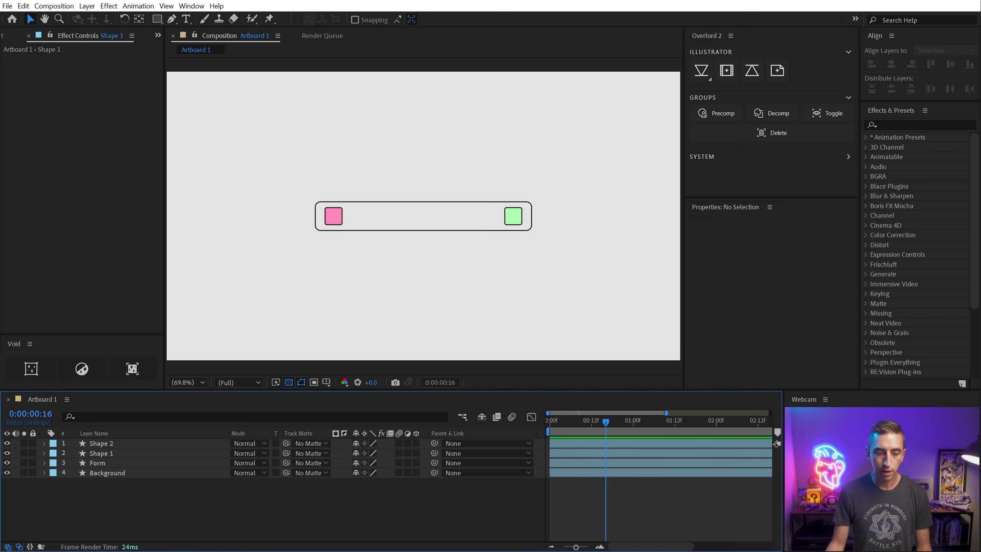
key("alt+Tab")
left_click(274, 300)
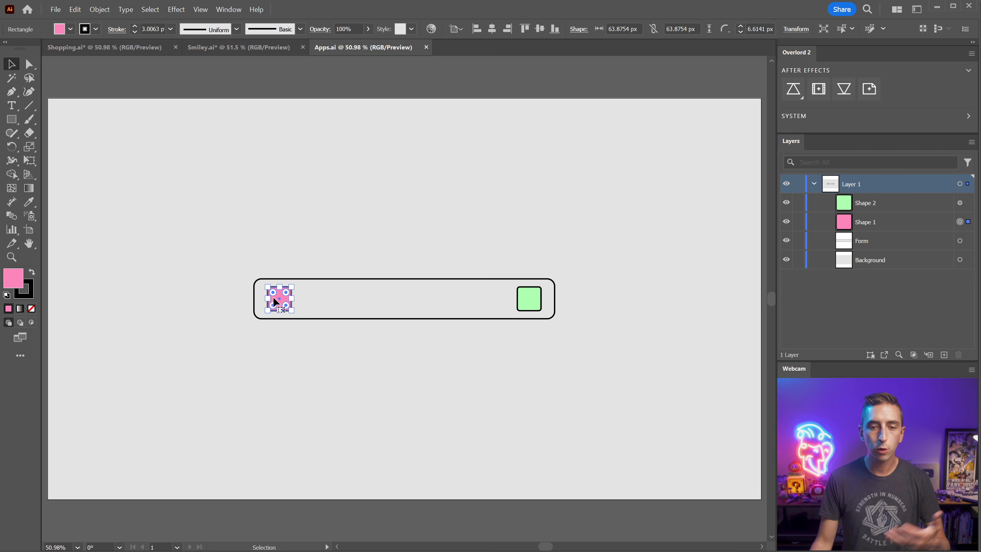
double_click(12, 279)
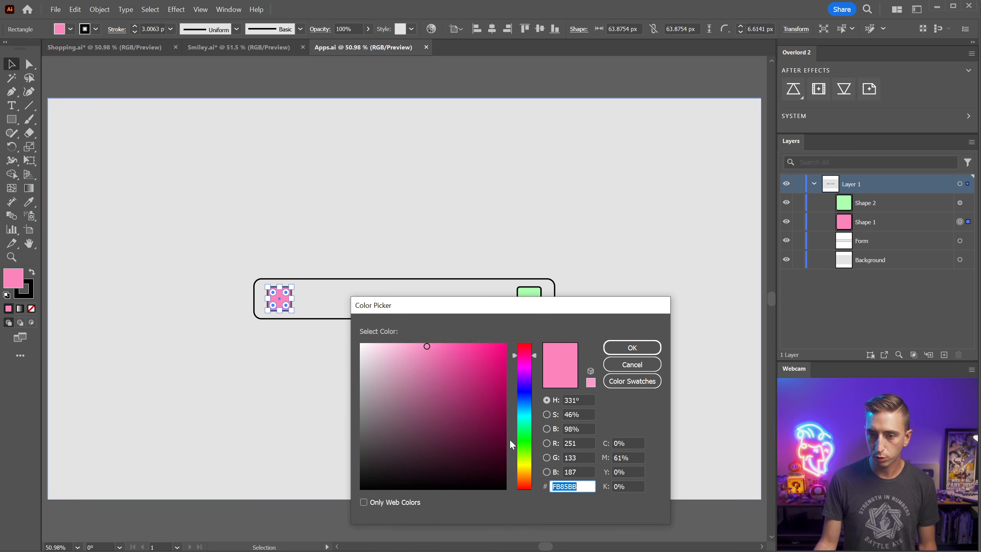
left_click(525, 468)
left_click(632, 347)
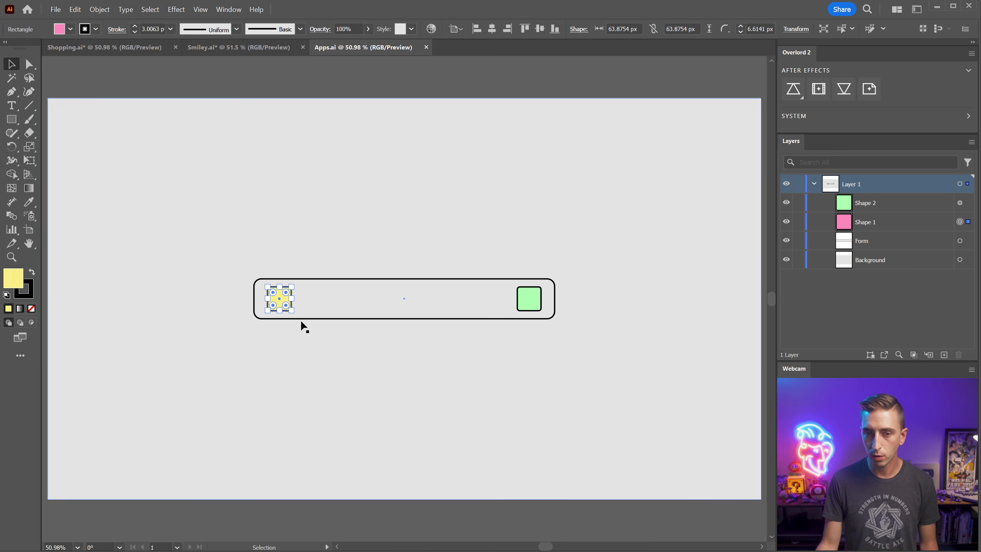
left_click_drag(287, 308, 401, 309)
left_click(337, 517)
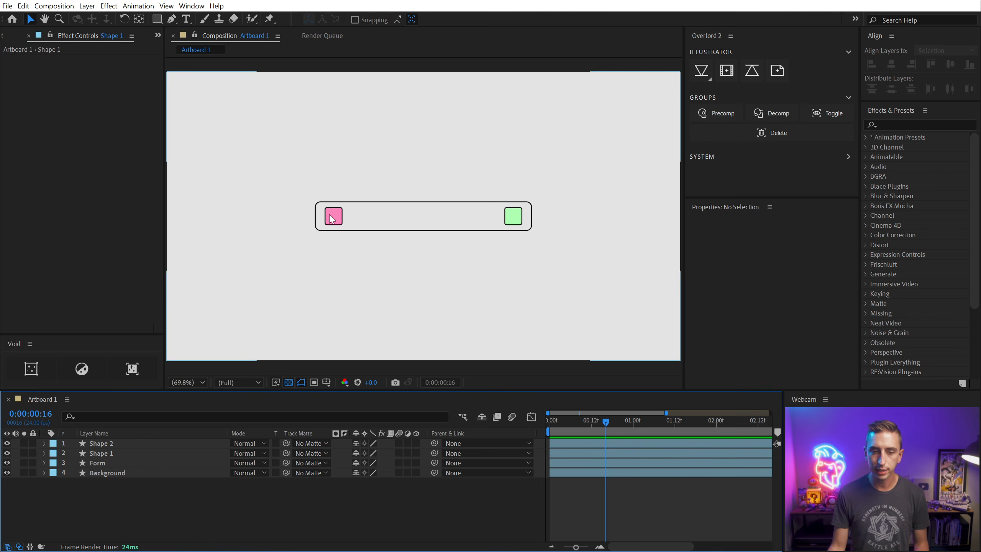
- In After Effects, update the Path and Fill 1 Color properties of the Shape 1 layer from Illustrator with Overlord
left_click(331, 219)
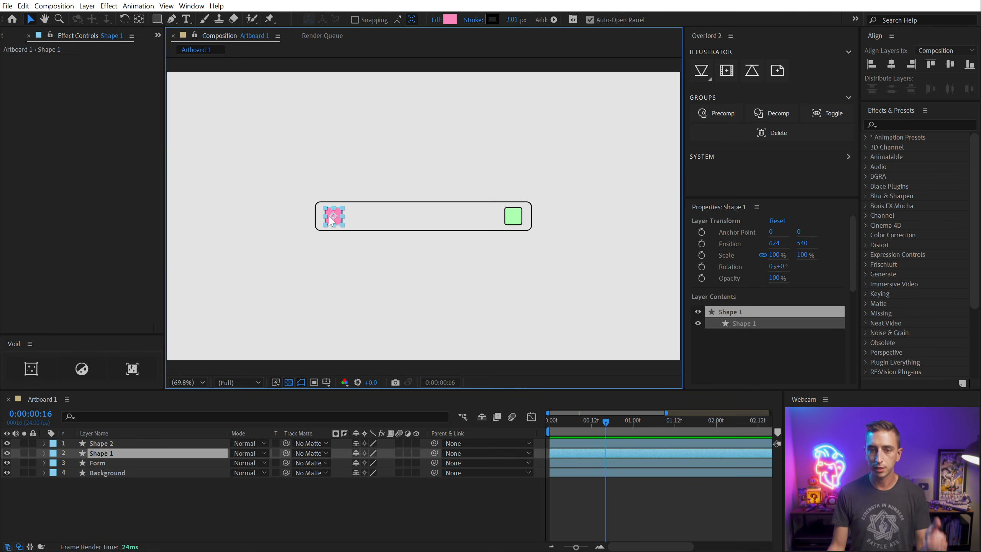
left_click(44, 453)
scroll(128, 471, "down", 3)
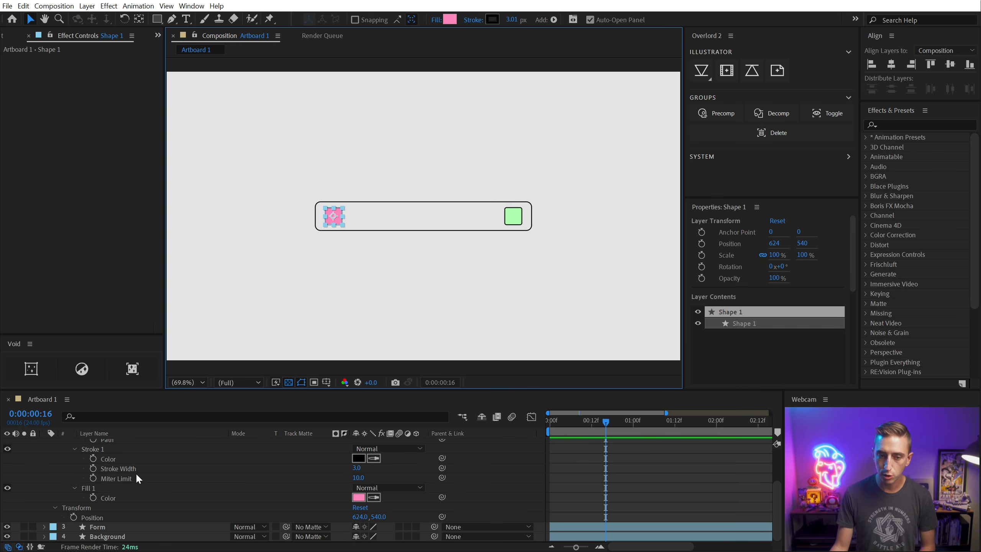
left_click(111, 499)
scroll(150, 498, "up", 2)
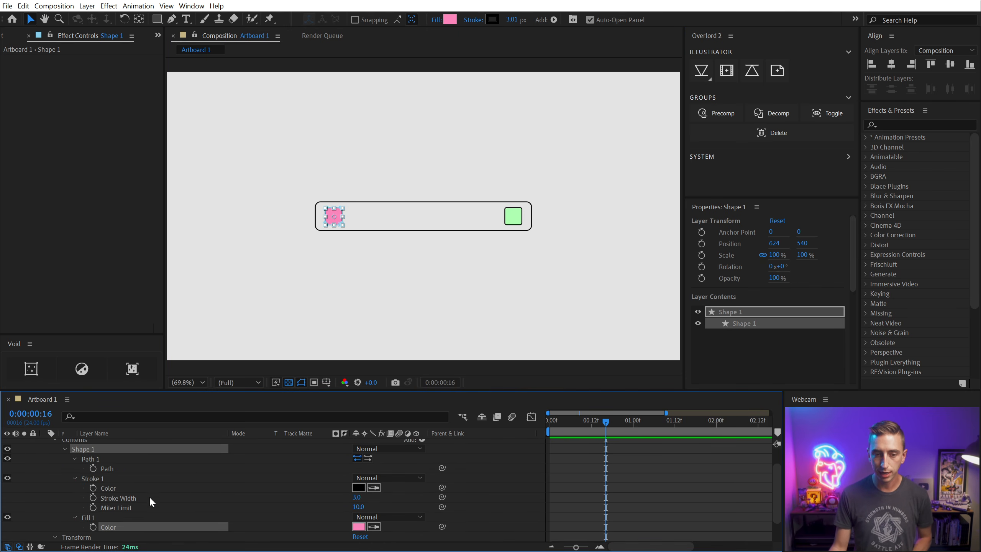
scroll(149, 496, "up", 2)
scroll(148, 496, "down", 5)
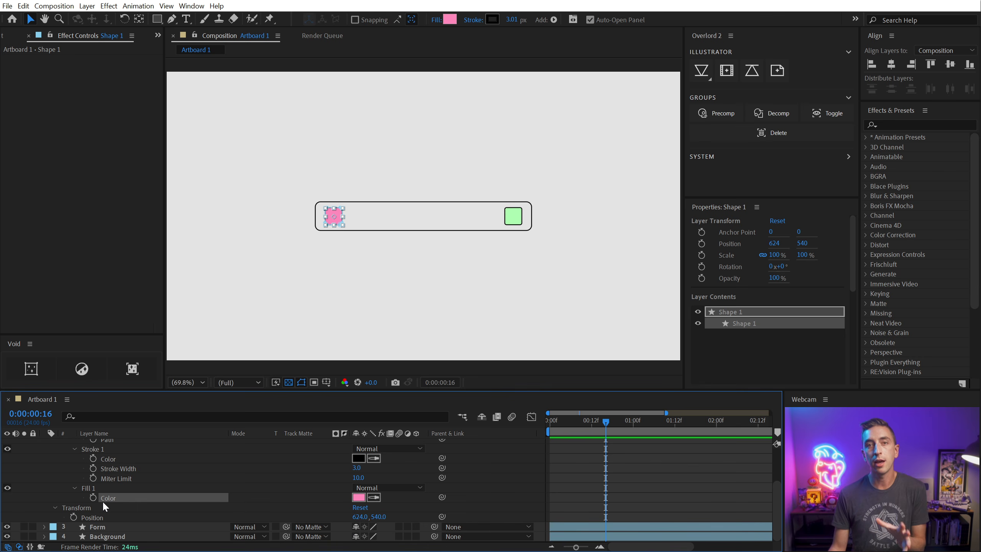
scroll(133, 498, "up", 1)
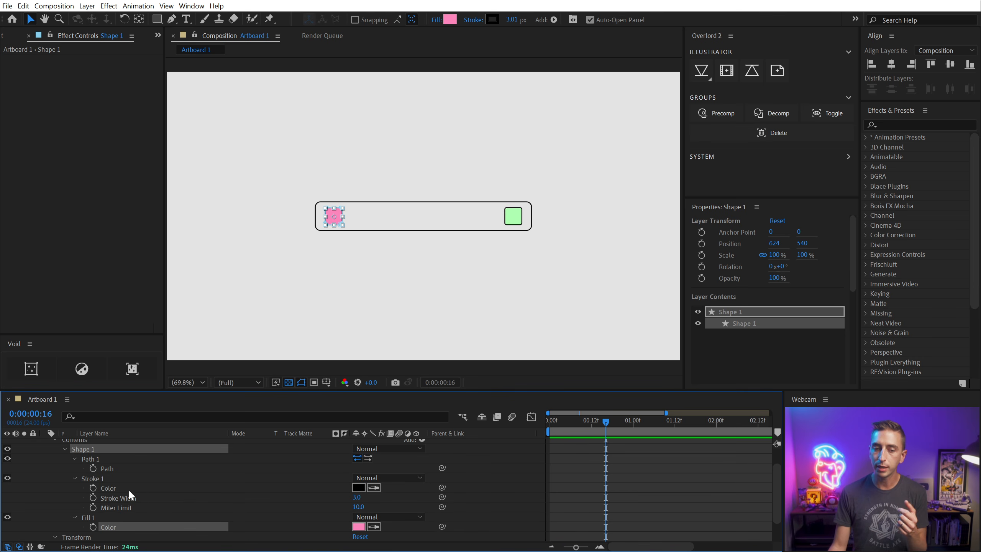
left_click(109, 469)
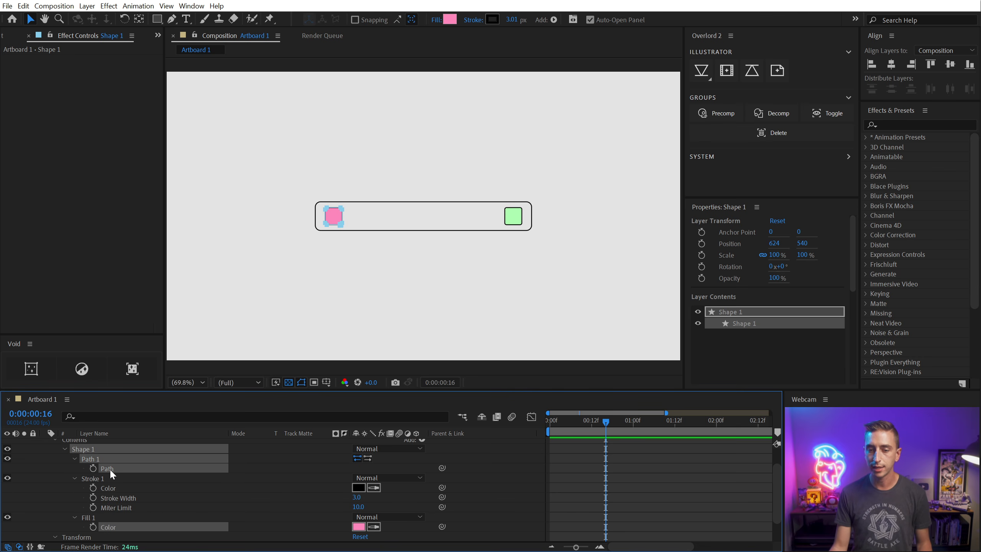
left_click_drag(698, 70, 738, 94)
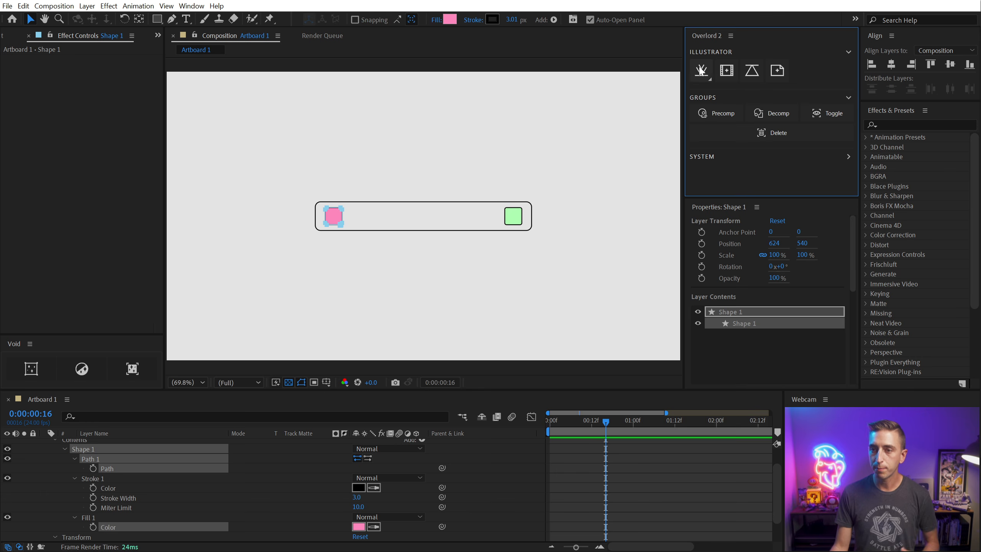
left_click(701, 70)
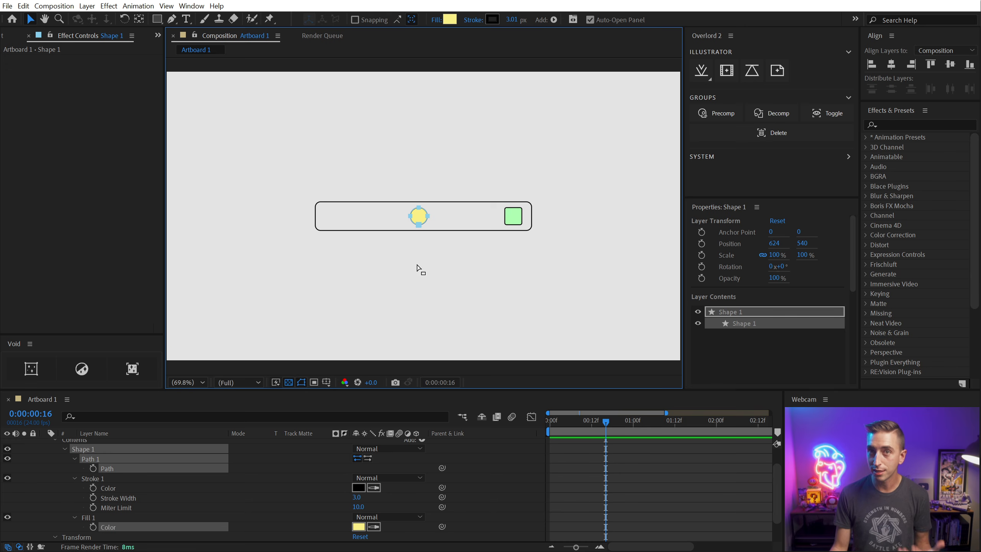
- Update Shape 2's Fill 1 Color, followed by its Path, from the yellow circle selected in Illustrator
left_click(513, 217)
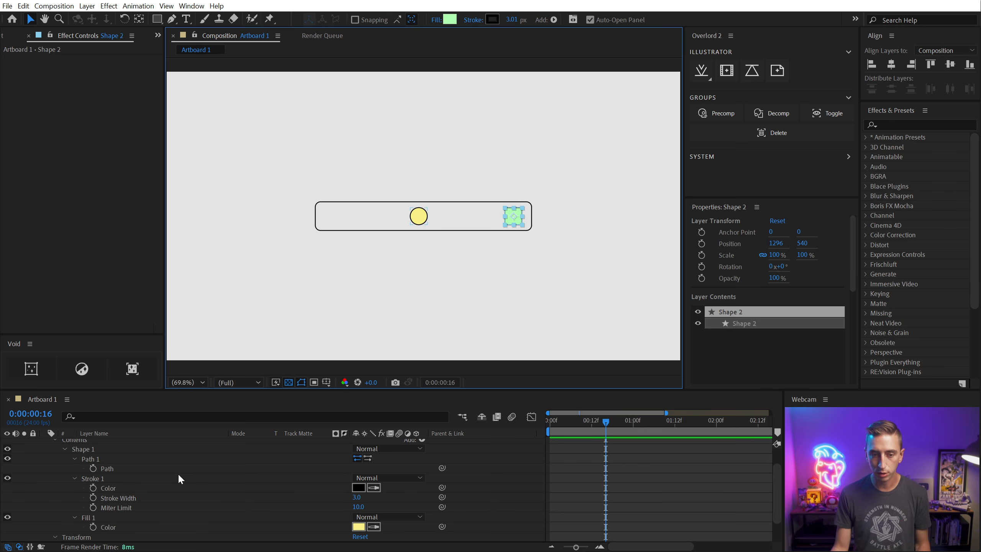
scroll(172, 483, "up", 5)
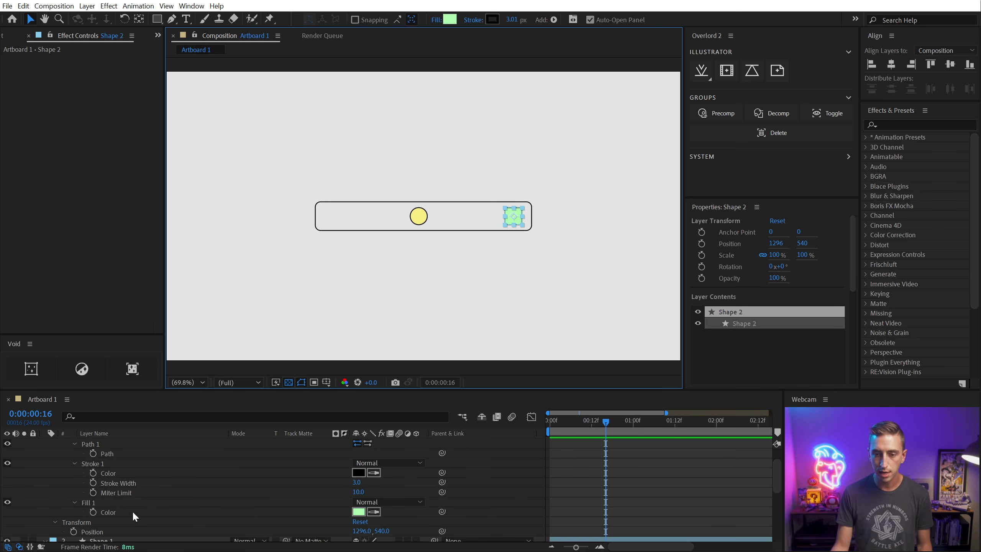
left_click(132, 512)
left_click(702, 73)
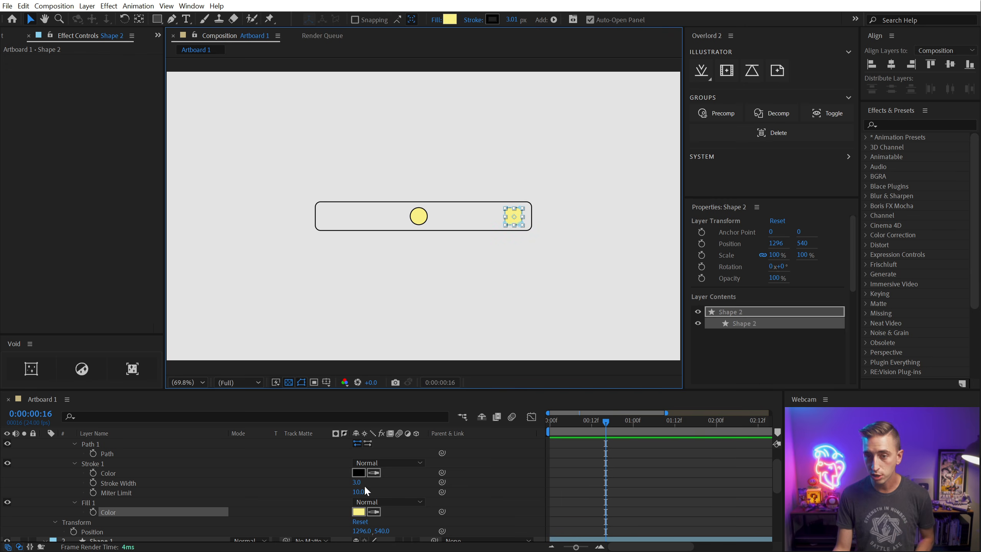
left_click(128, 454)
left_click(704, 73)
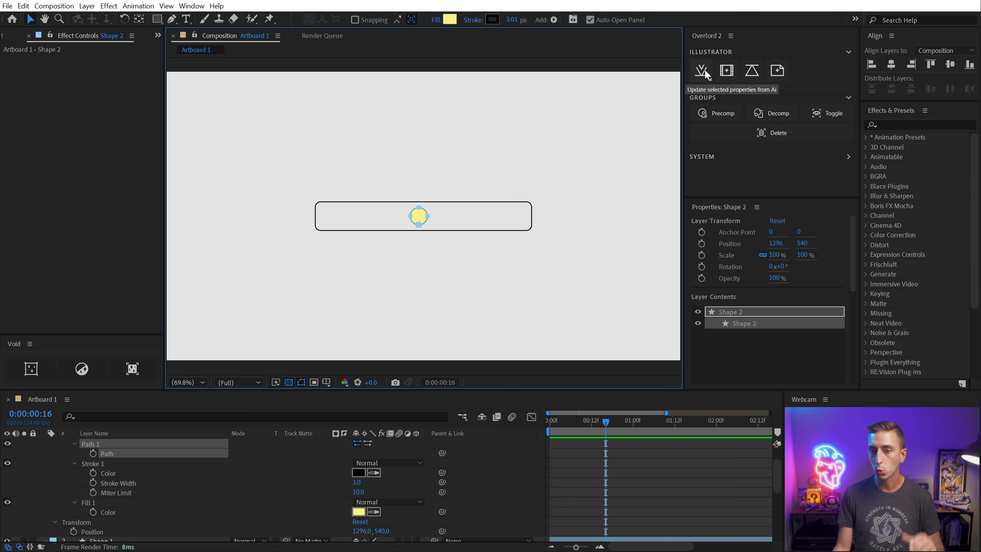
left_click(625, 461)
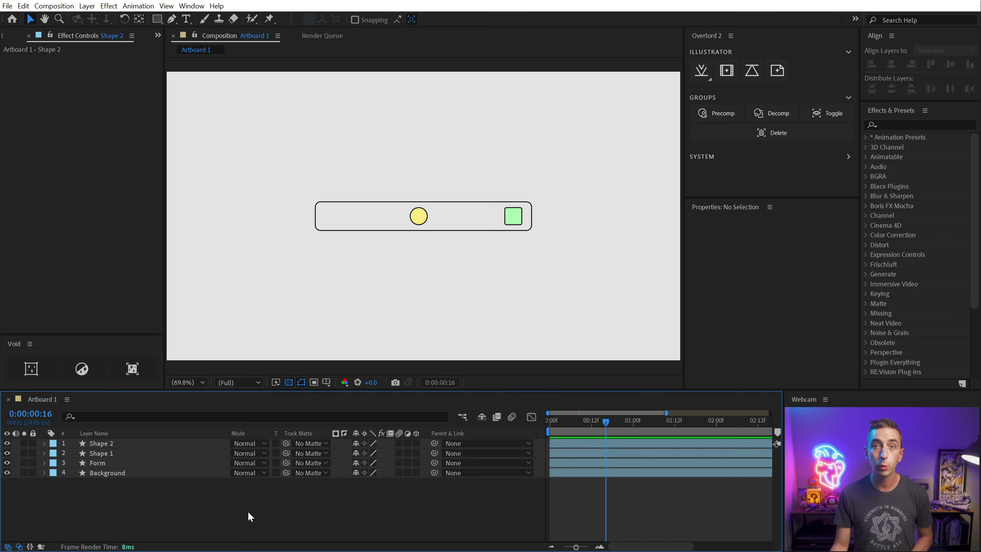
- In Illustrator, draw a square about 111 px wide above the form and fill it with pink F789C8
key("alt+Tab")
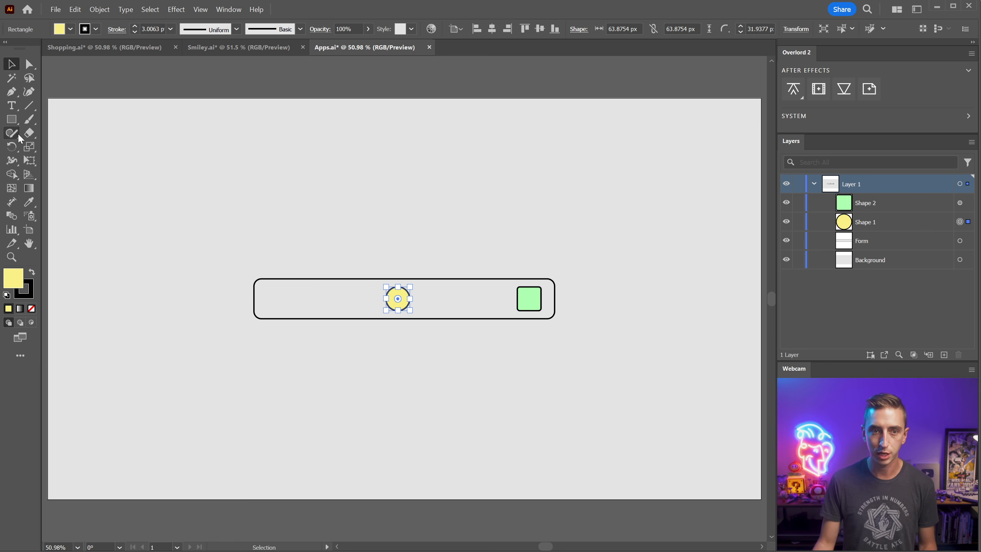
left_click(12, 120)
left_click_drag(359, 197, 401, 238)
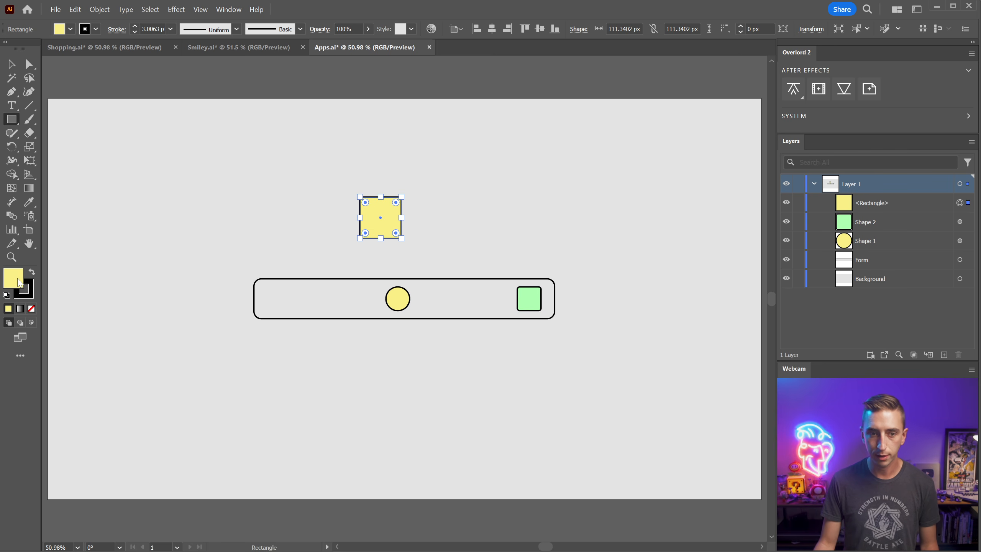
double_click(18, 281)
type("F785C8")
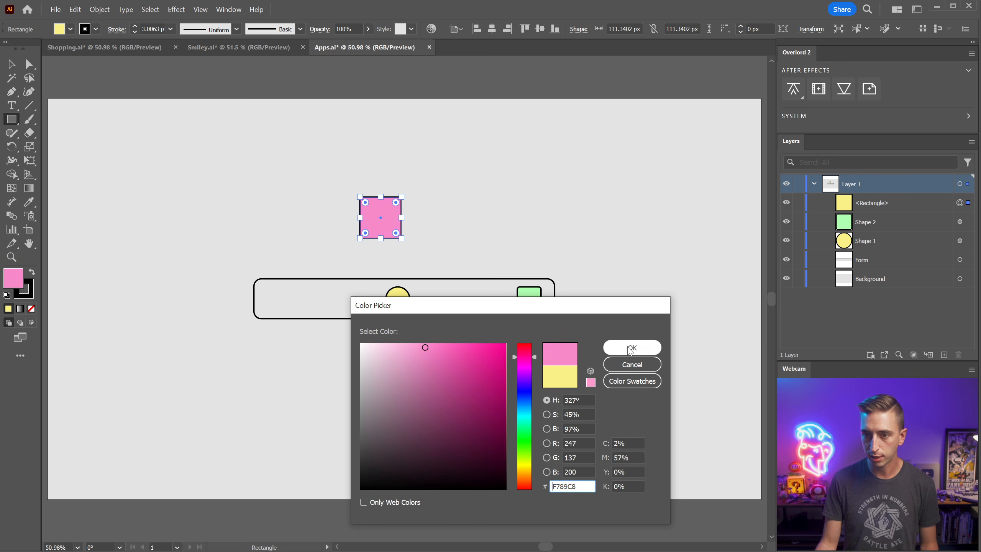
key("Return")
key("v")
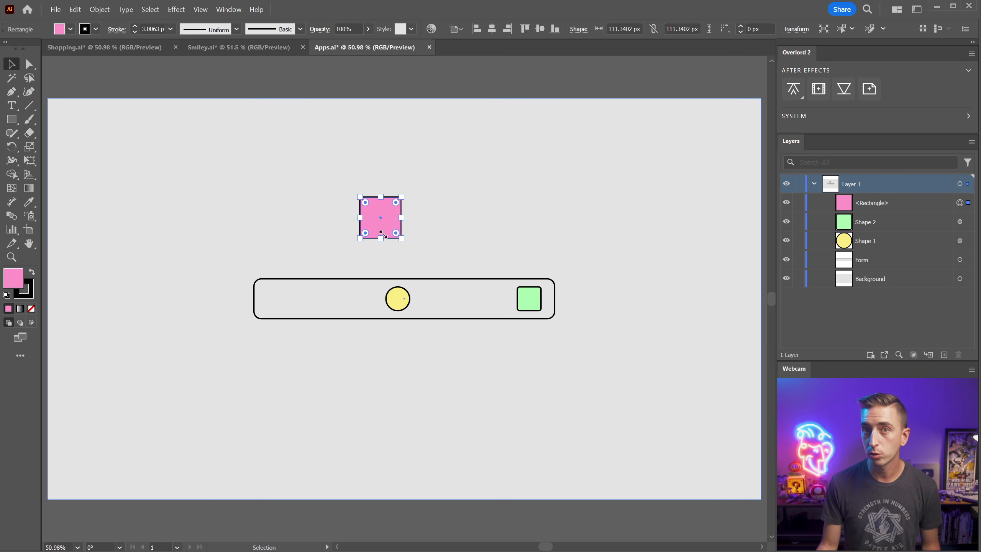
- Rotate the pink square about 33° clockwise and stretch it into a rectangle about 221 px wide
key("r")
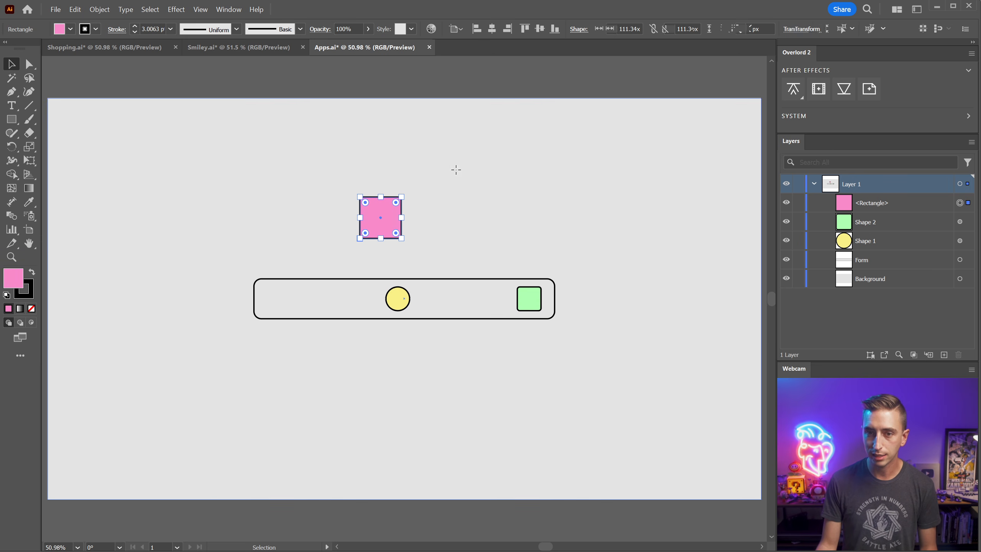
left_click_drag(455, 169, 471, 222)
key("v")
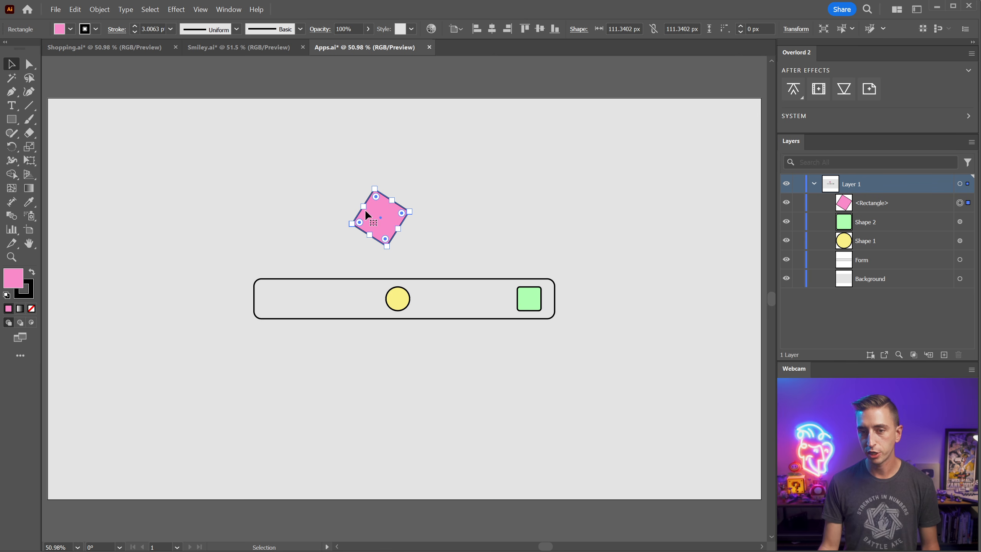
left_click_drag(362, 206, 326, 184)
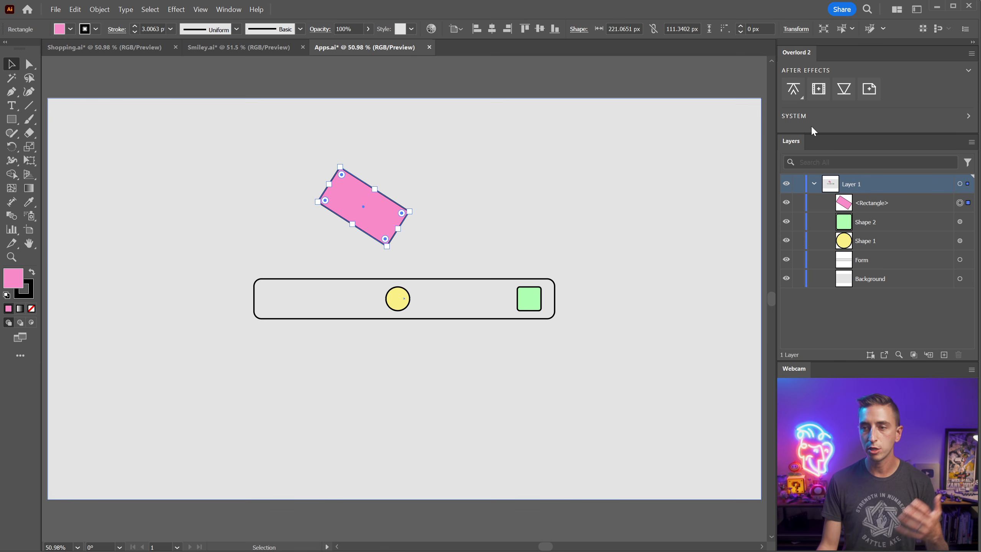
- Send the pink rectangle to After Effects with Overlord and reveal the Size property of its Rectangle Path 1
left_click_drag(791, 94, 814, 89)
left_click(799, 90)
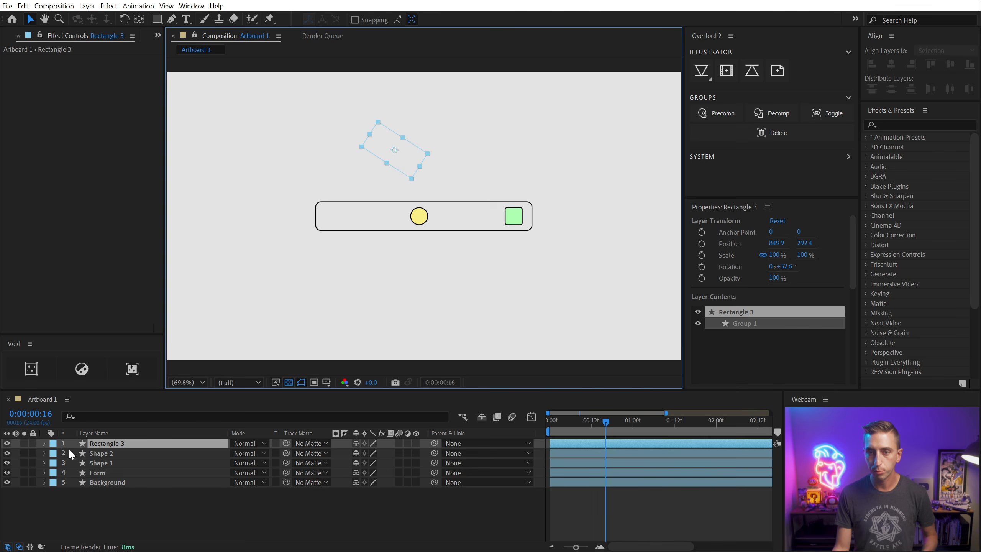
key("u")
key("u")
left_click(114, 483)
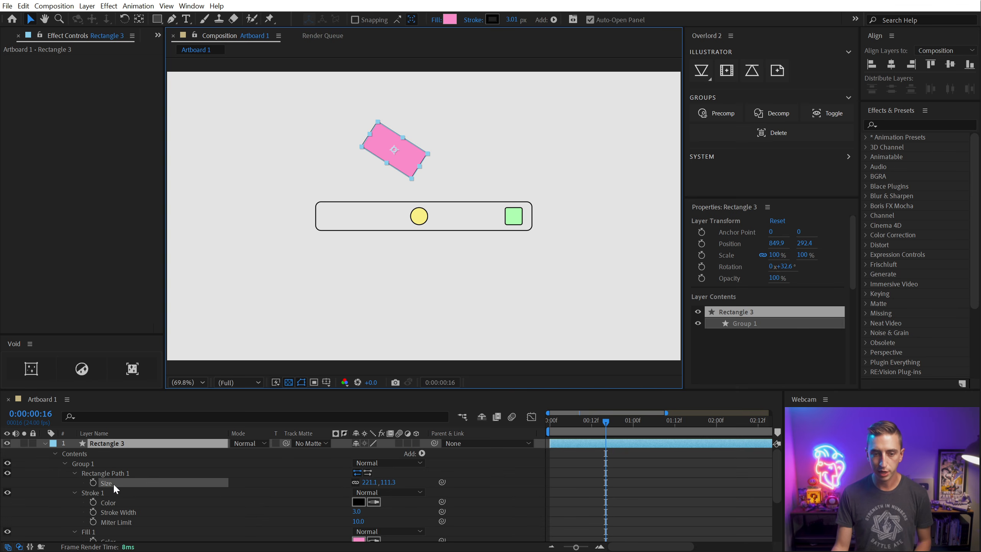
left_click(75, 474)
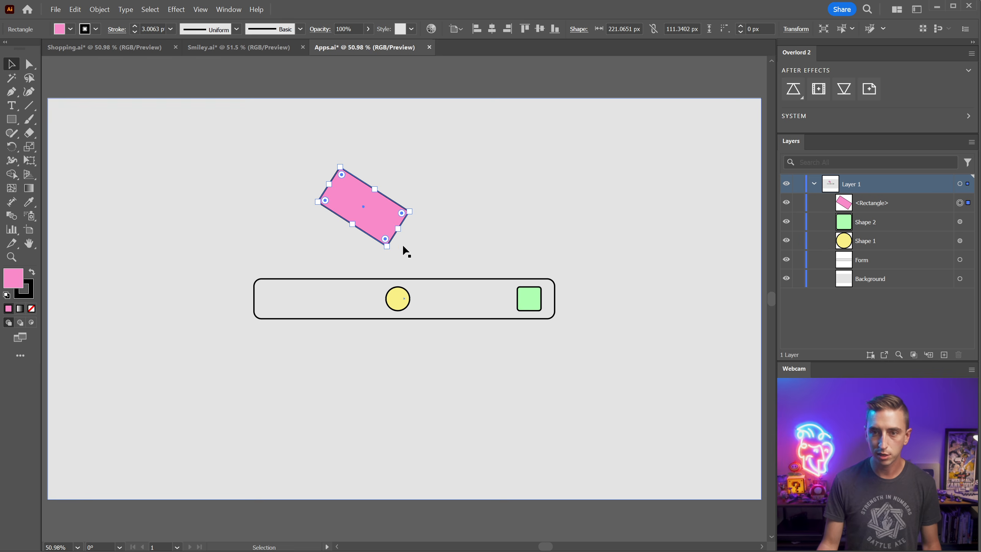
- In Illustrator, move the rectangle below the form and sample Shape 2's green fill onto it
left_click_drag(403, 250, 382, 427)
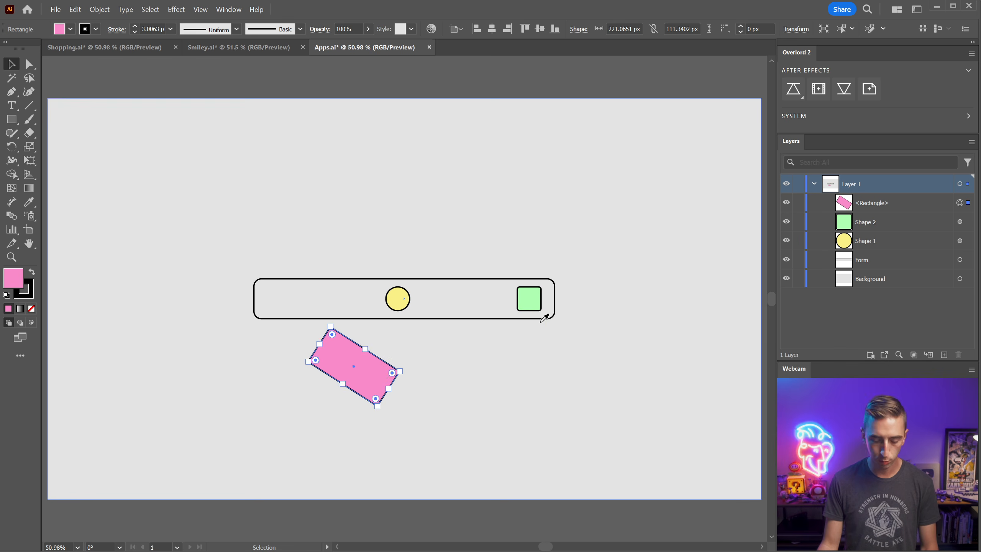
key("i")
left_click(537, 294)
- Rotate the green rectangle counterclockwise to a slight upward tilt and make it smaller from its upper corner
key("r")
left_click_drag(449, 382, 452, 313)
key("v")
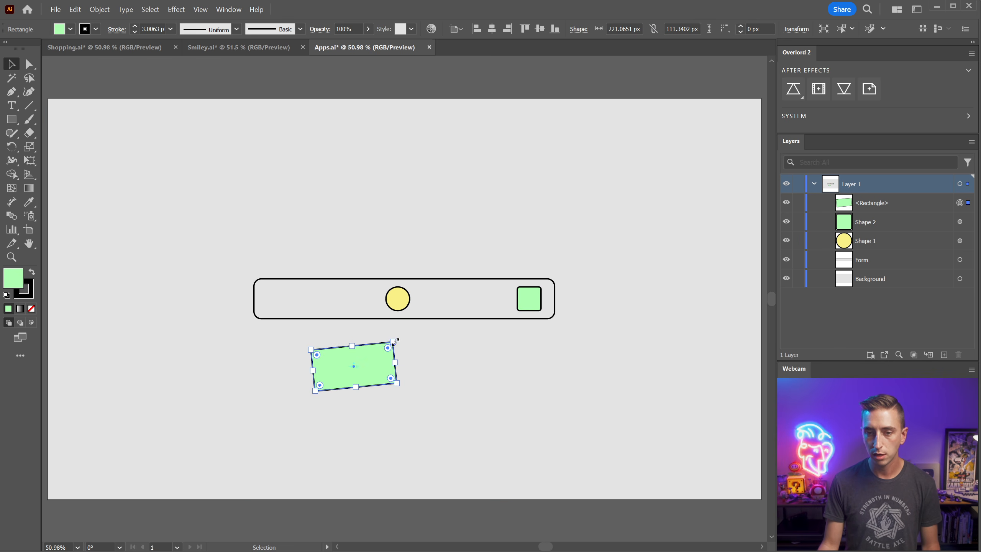
left_click_drag(395, 341, 352, 352)
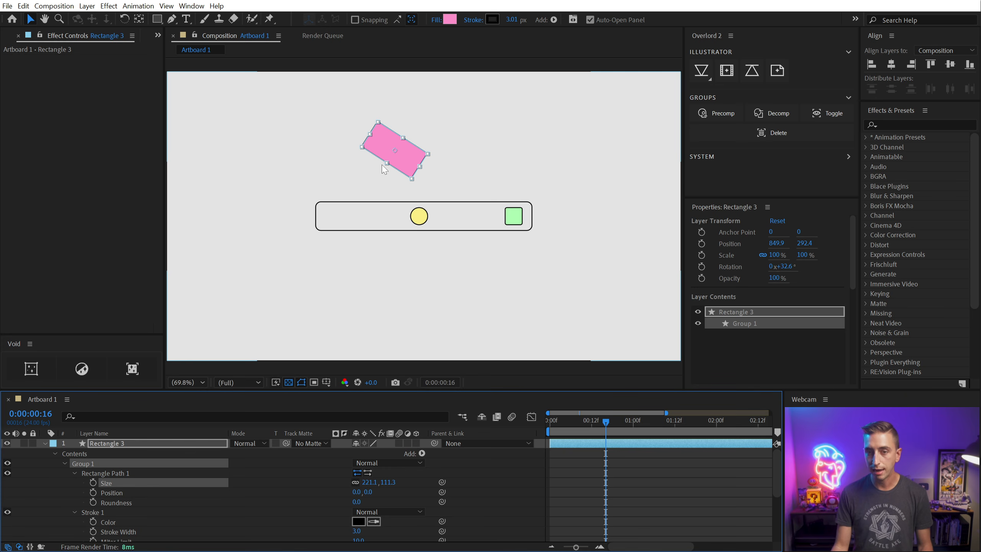
- Select Rectangle 3's Contents and Transform groups in After Effects and update them from the Illustrator artwork with Overlord
left_click(66, 489)
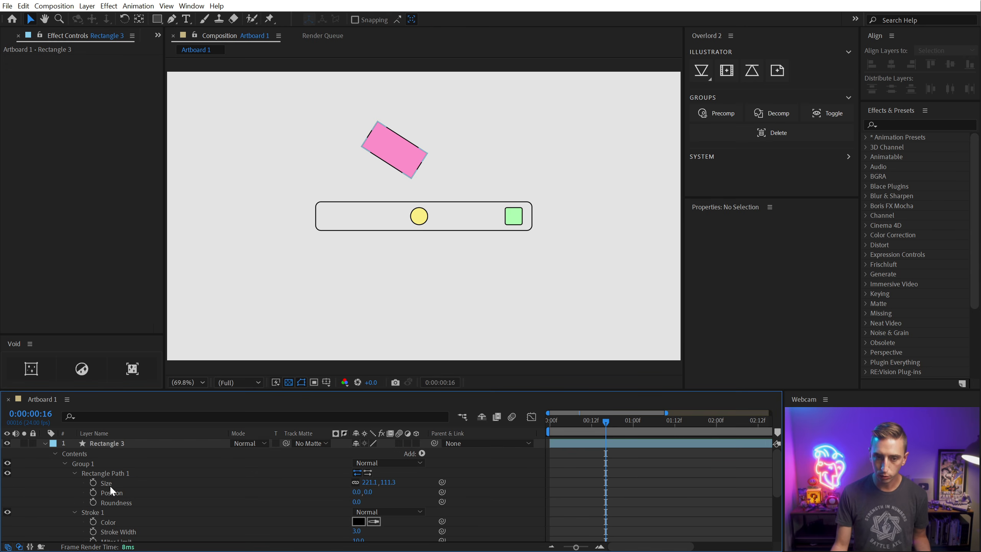
left_click(55, 454)
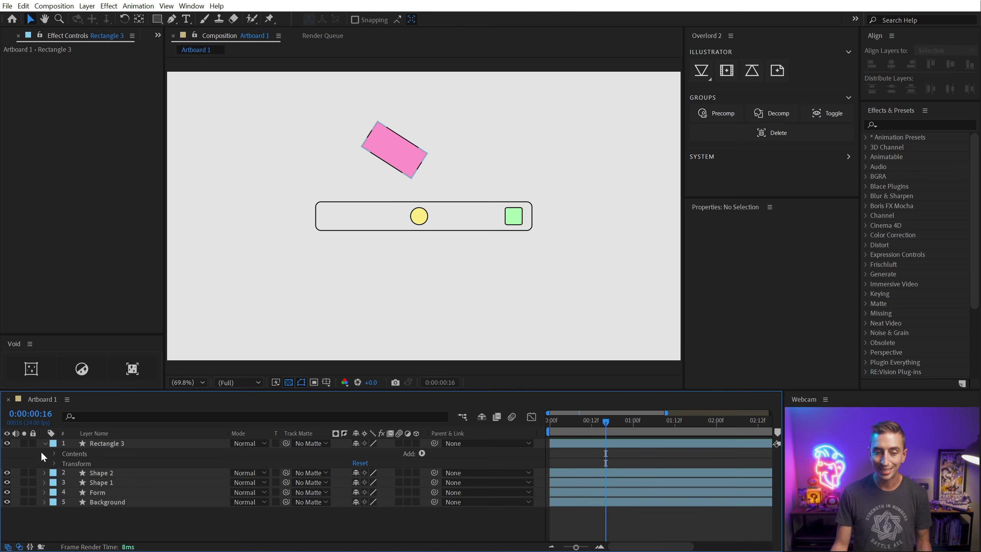
left_click_drag(40, 451, 68, 462)
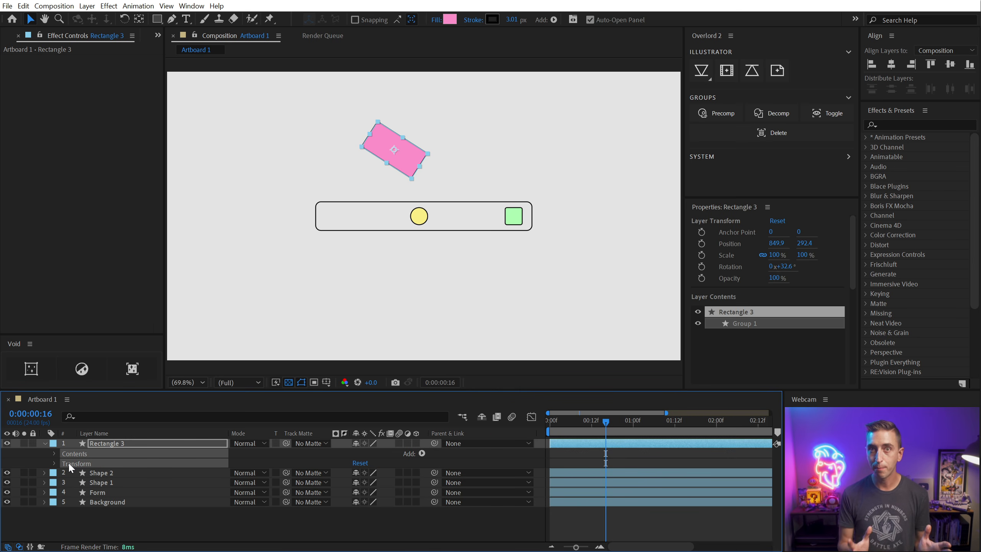
left_click_drag(700, 78, 740, 94)
left_click(700, 72)
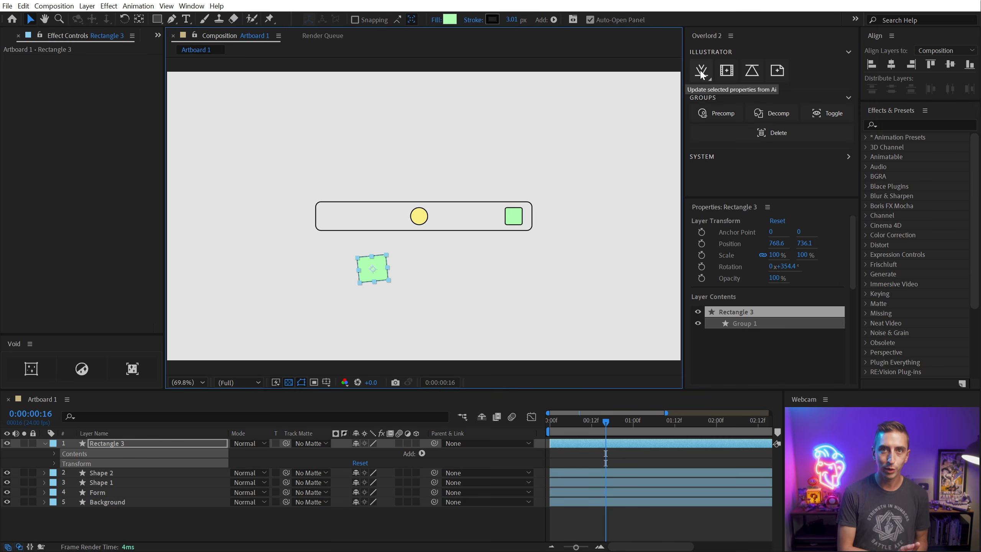
- Reveal Rectangle 3's modified properties and add a keyframe for Fill 1's Color at 0:00:00:16
left_click(74, 454)
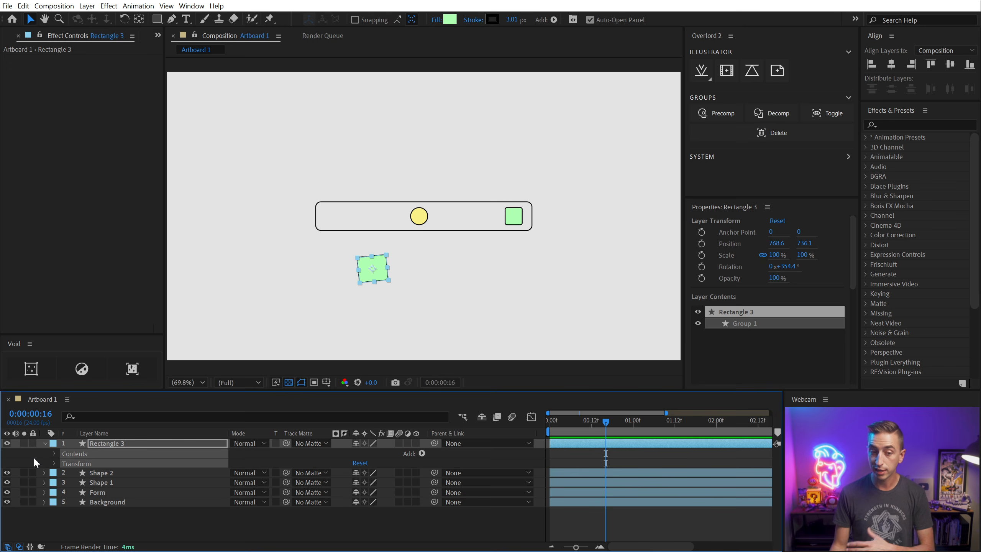
left_click_drag(35, 455, 82, 463)
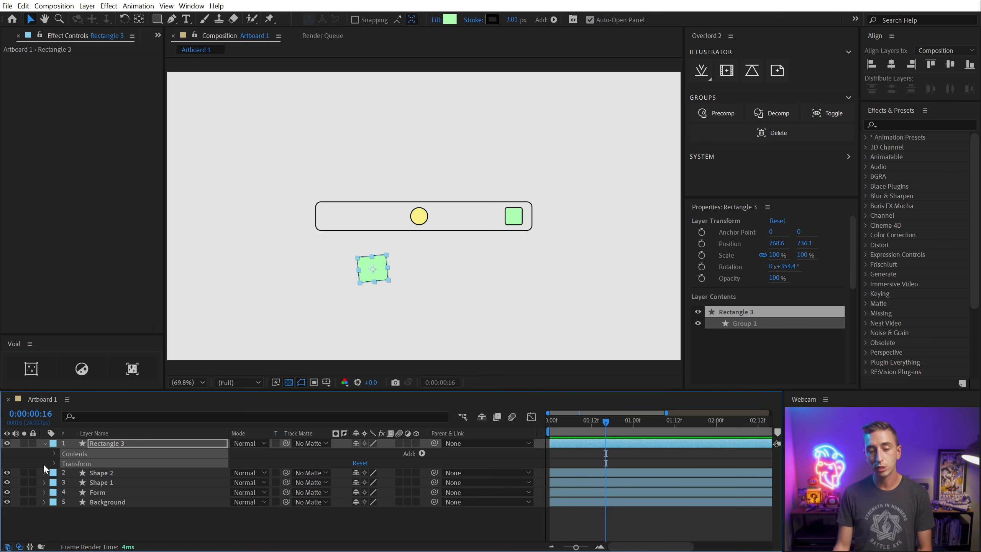
left_click(105, 445)
key("u")
key("u")
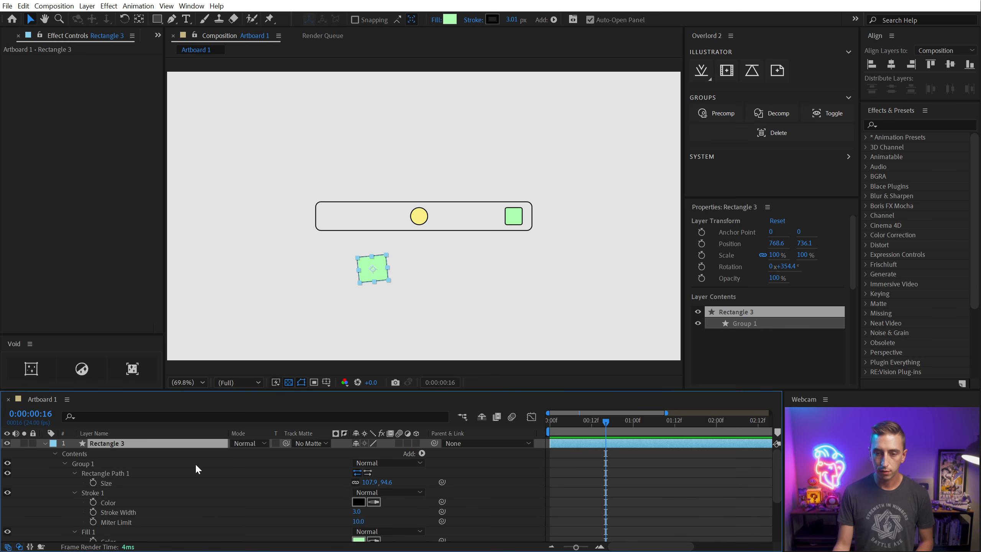
scroll(197, 469, "down", 3)
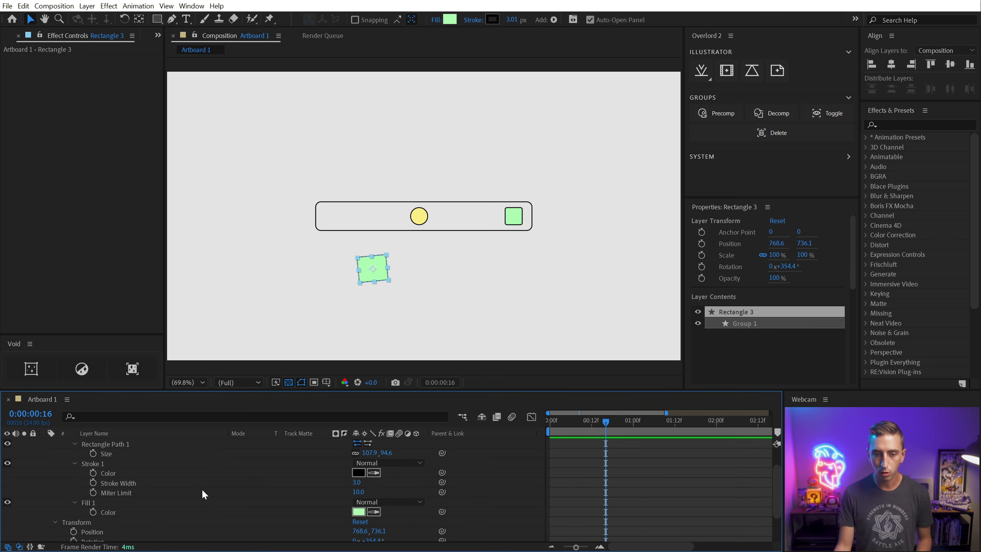
scroll(202, 489, "up", 1)
scroll(203, 497, "down", 1)
left_click(93, 511)
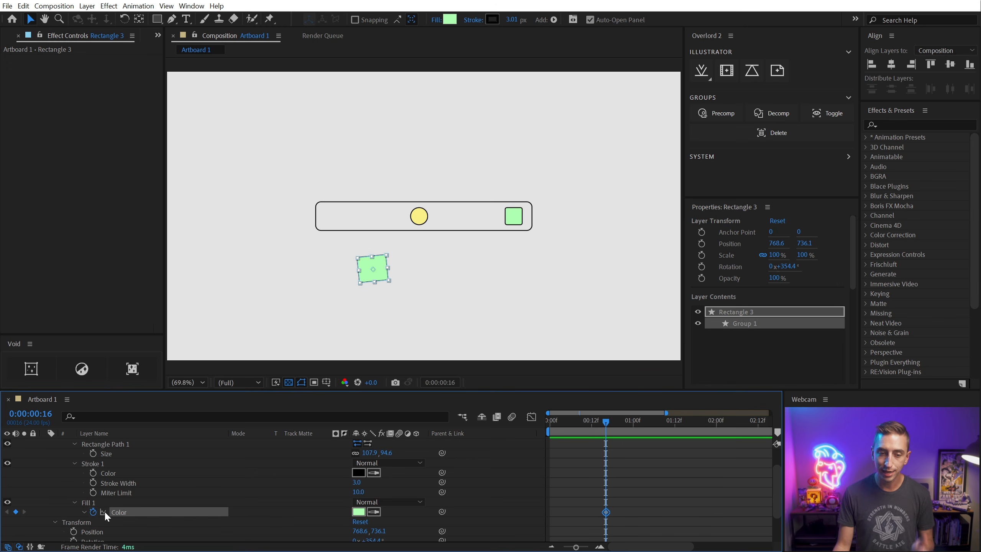
- Add keyframes for Rectangle Path 1's Size and the layer's Rotation and Position at 0:00:00:16, and move the playhead to 0:00:00:03
scroll(105, 511, "up", 3)
left_click(93, 482)
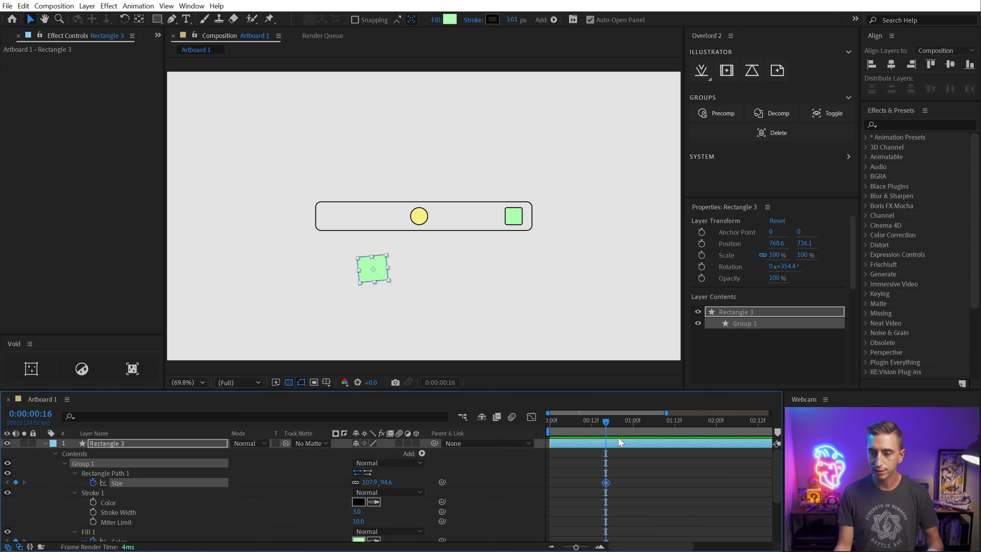
scroll(89, 510, "down", 6)
left_click(74, 512)
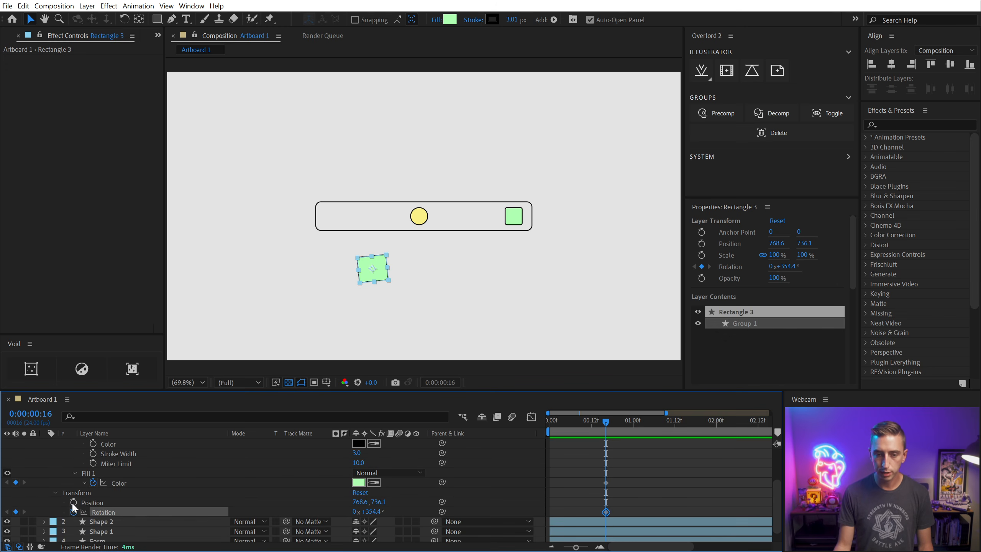
left_click(73, 503)
scroll(580, 475, "up", 6)
left_click_drag(597, 421, 559, 424)
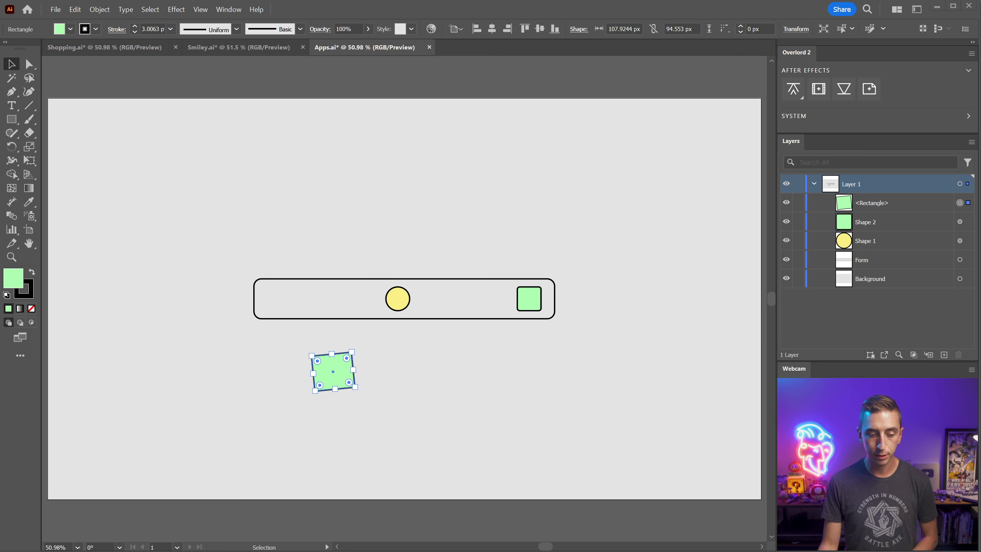
- In Illustrator, move the rectangle above the form, tilt it clockwise, widen it to about 183 px and fill it with light pink FFB0E5
left_click_drag(329, 435, 425, 240)
key("v")
double_click(13, 278)
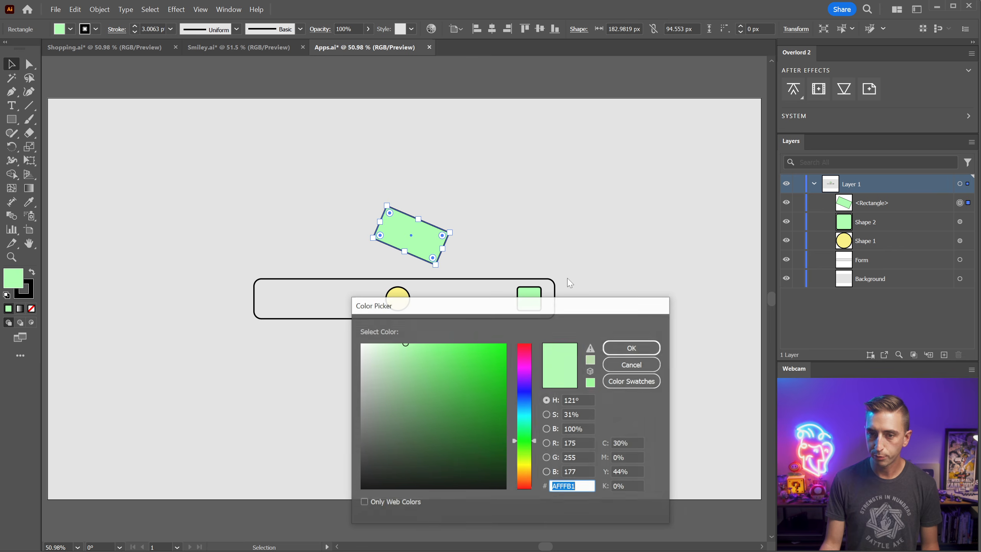
type("FFB0E5")
left_click(628, 350)
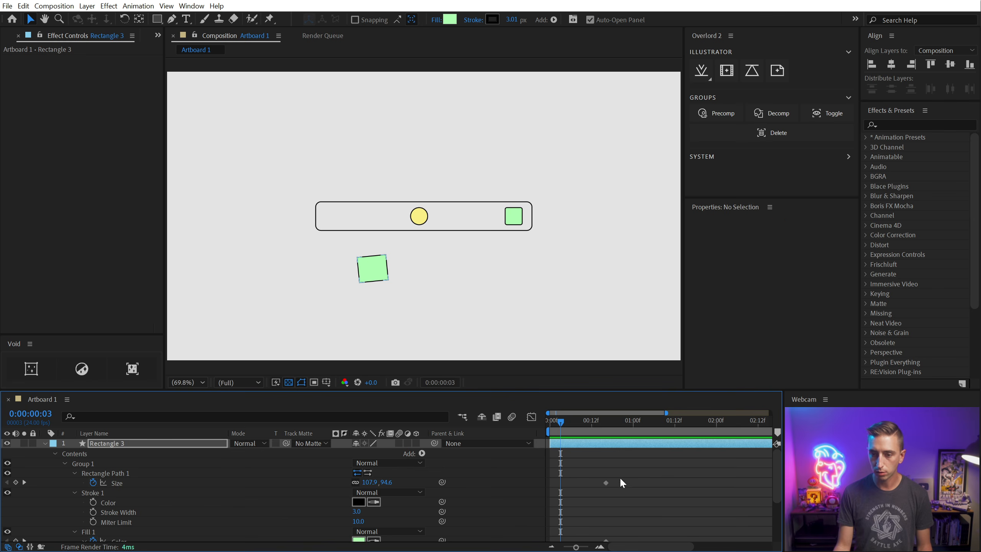
- In After Effects, select Rectangle 3's Size, Color, Position and Rotation keyframes and update them from Illustrator at 0:00:00:03 and again at 0:00:00:16
scroll(620, 482, "down", 2)
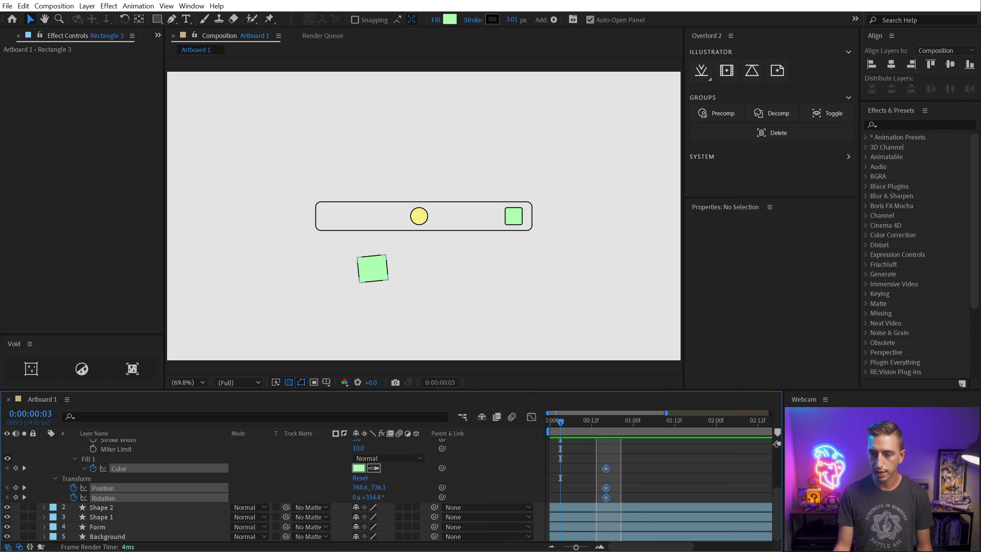
left_click_drag(622, 440, 596, 518)
left_click(703, 73)
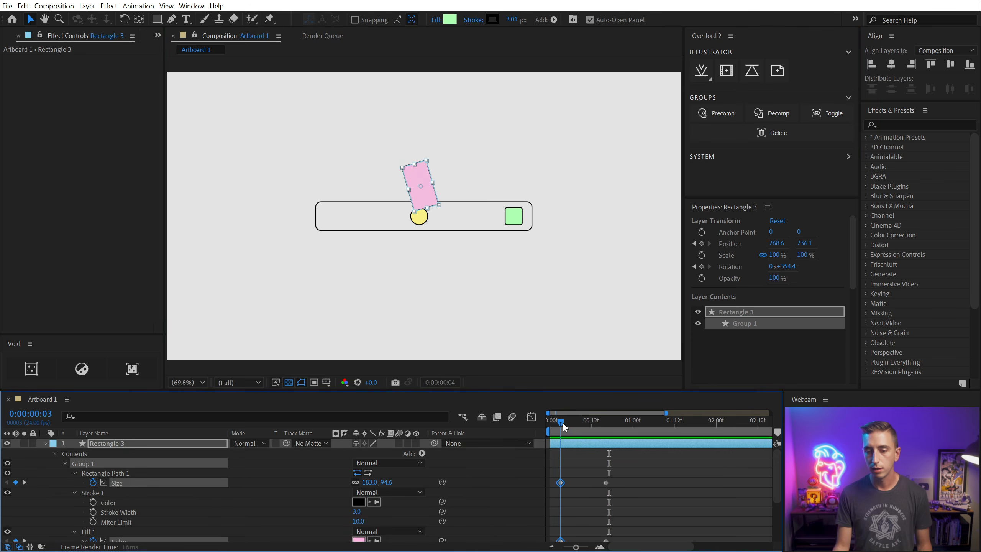
left_click_drag(562, 422, 606, 426)
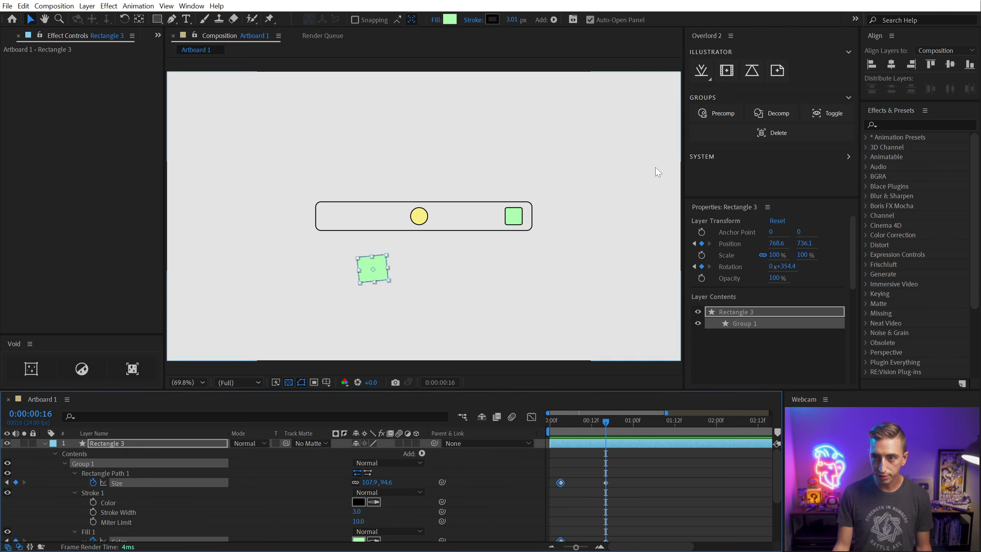
left_click(702, 71)
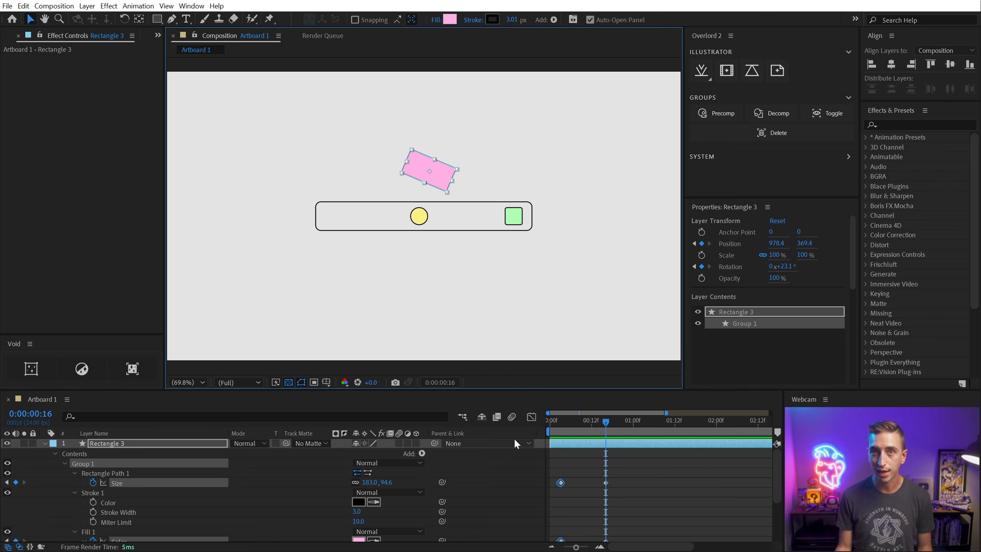
- Collapse Rectangle 3's properties and delete all layers from the Artboard 1 composition
left_click(663, 470)
key("u")
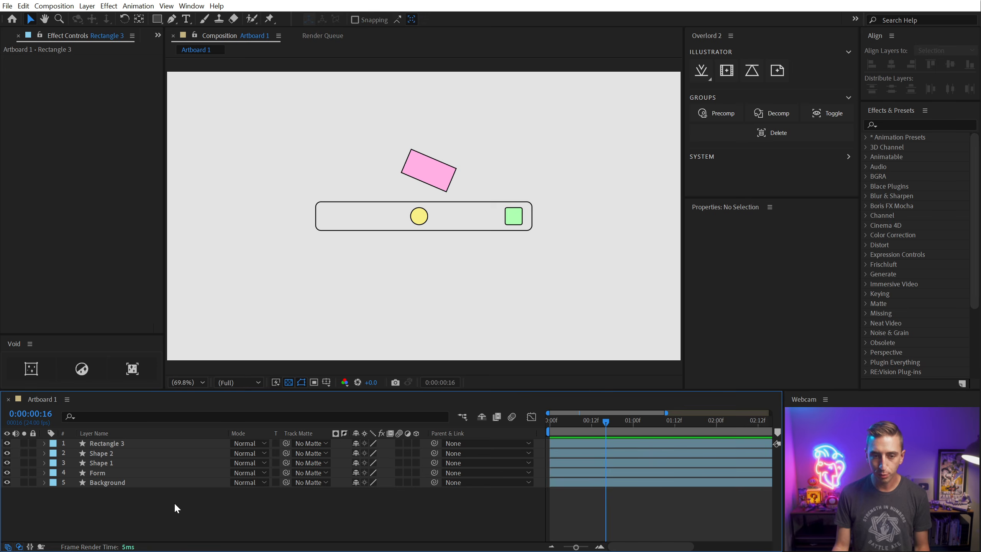
key("ctrl+a")
key("Delete")
- Switch to Shopping.ai in Illustrator, select all the artwork and send it to After Effects with Overlord
key("alt+Tab")
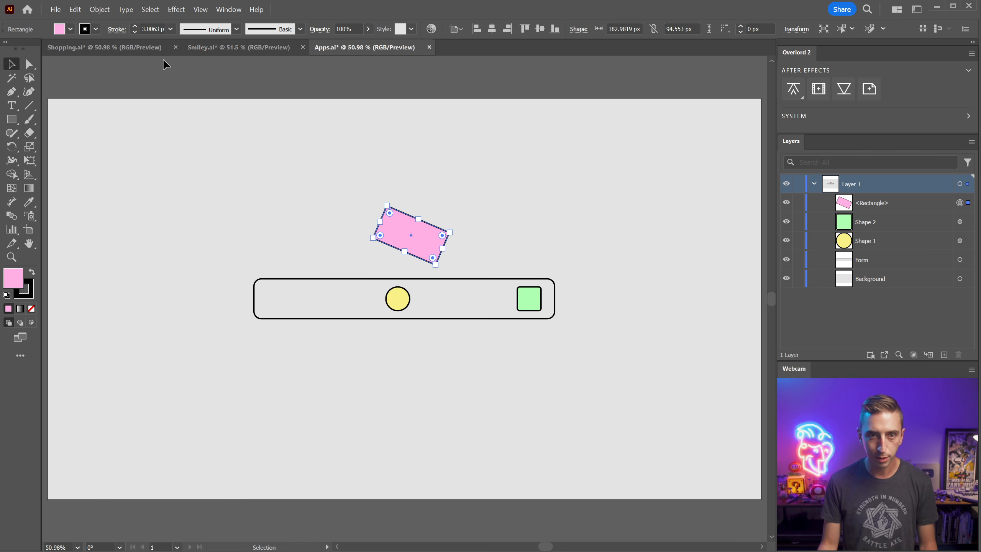
left_click(115, 47)
scroll(548, 87, "down", 1)
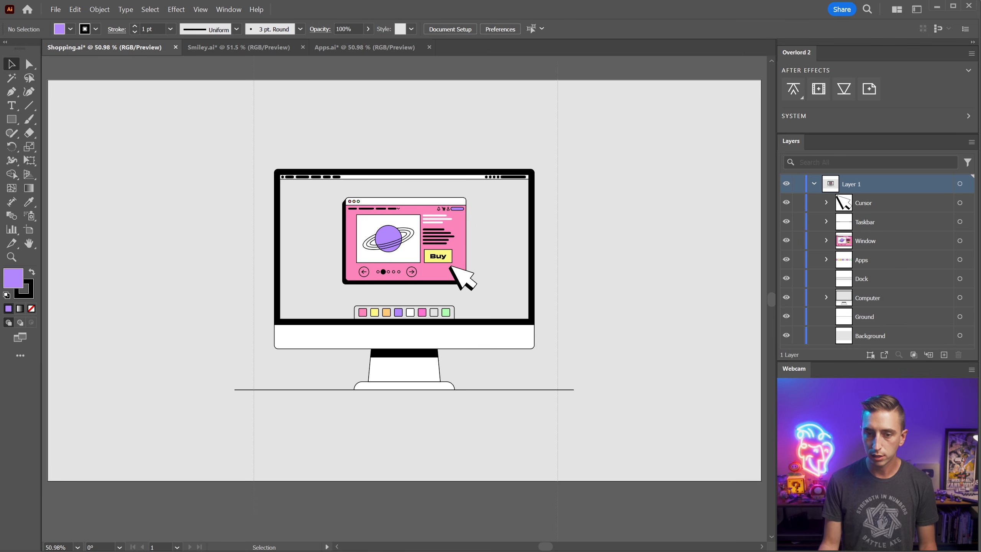
key("ctrl+a")
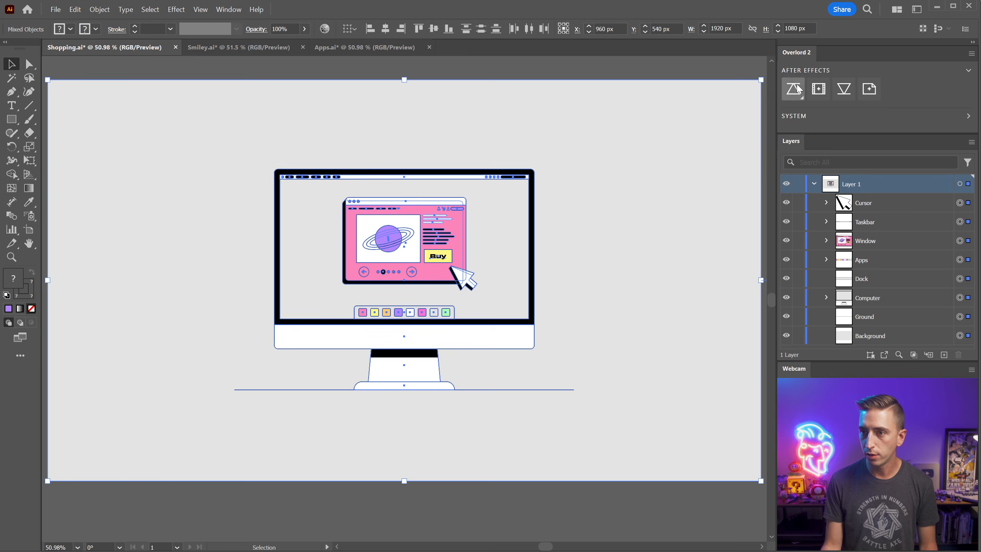
left_click(795, 89)
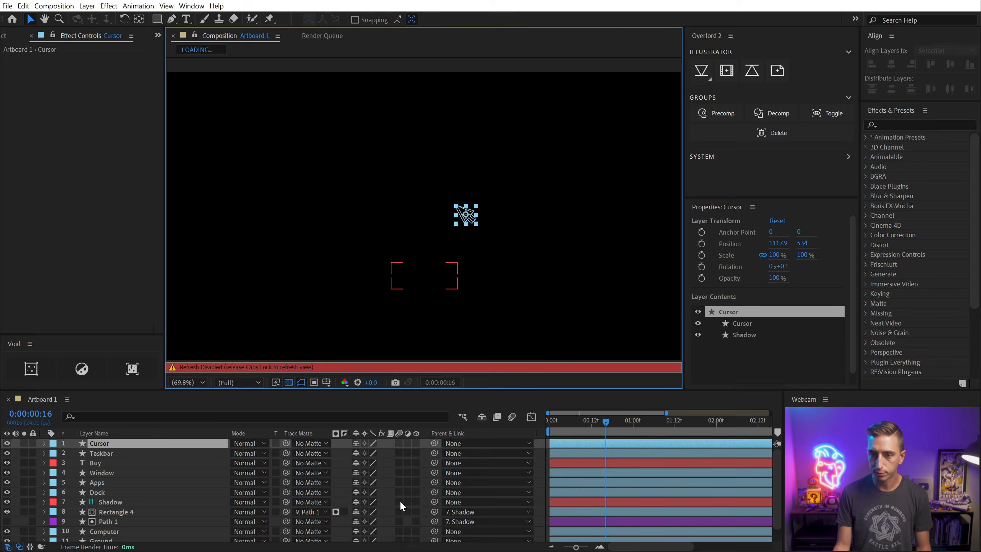
left_click(443, 70)
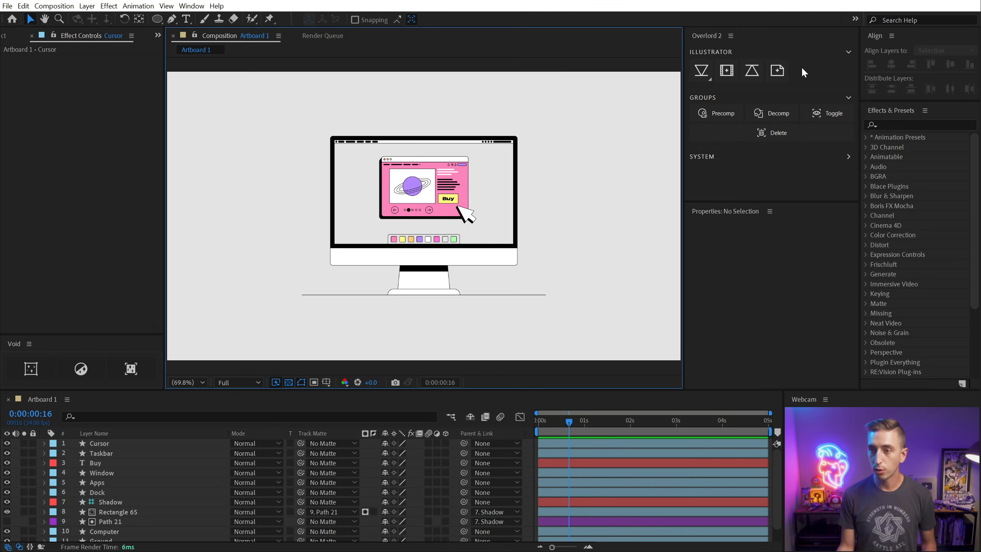
- Turn on Overlord's Show Swatches and Show Guides options
right_click(802, 68)
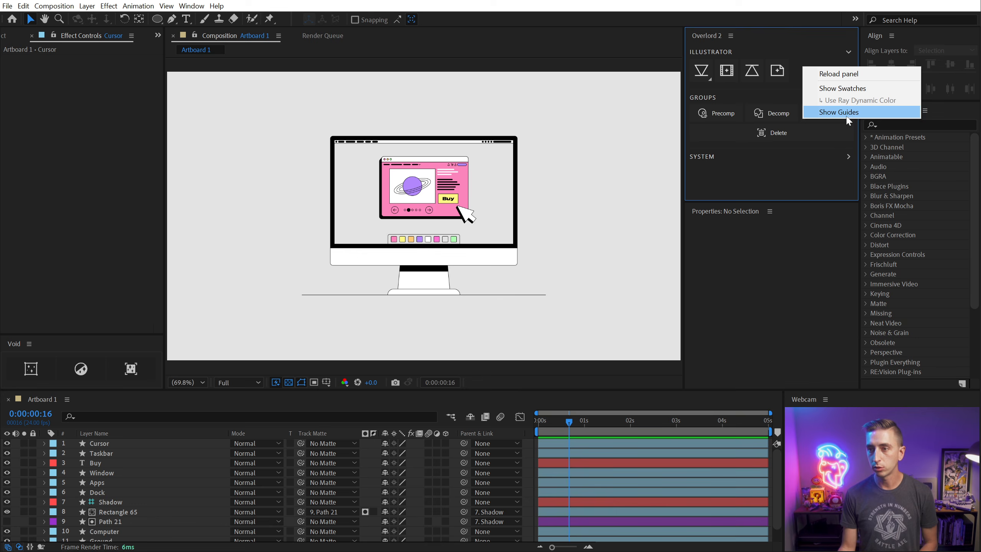
left_click(840, 89)
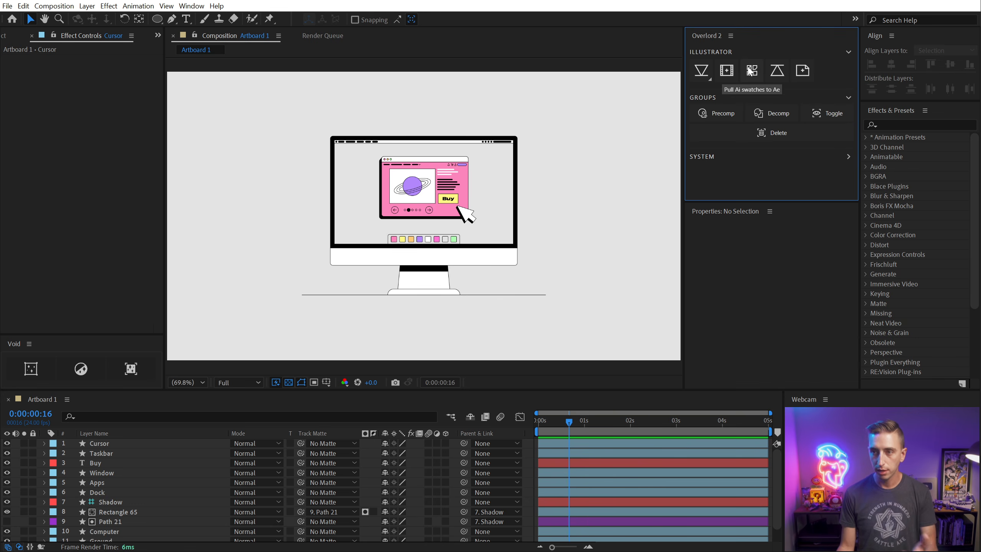
right_click(827, 66)
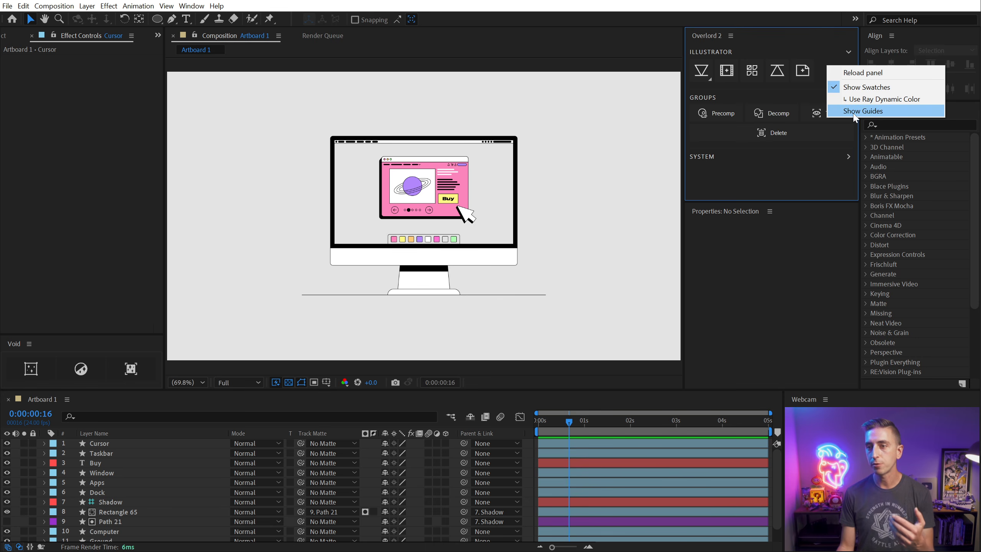
left_click(854, 112)
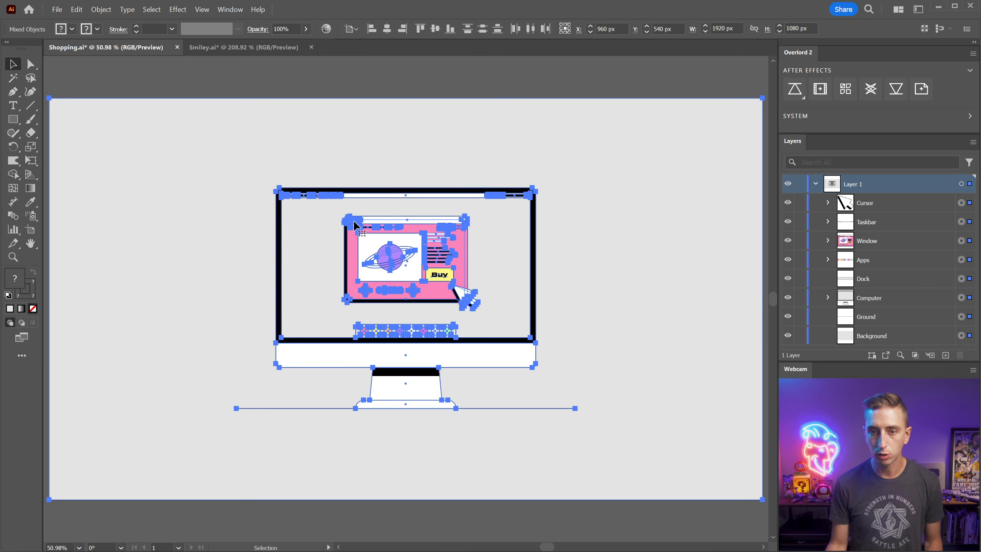
- In Illustrator, deselect the artwork, display the Swatches and delete all existing color swatches and groups
left_click(475, 95)
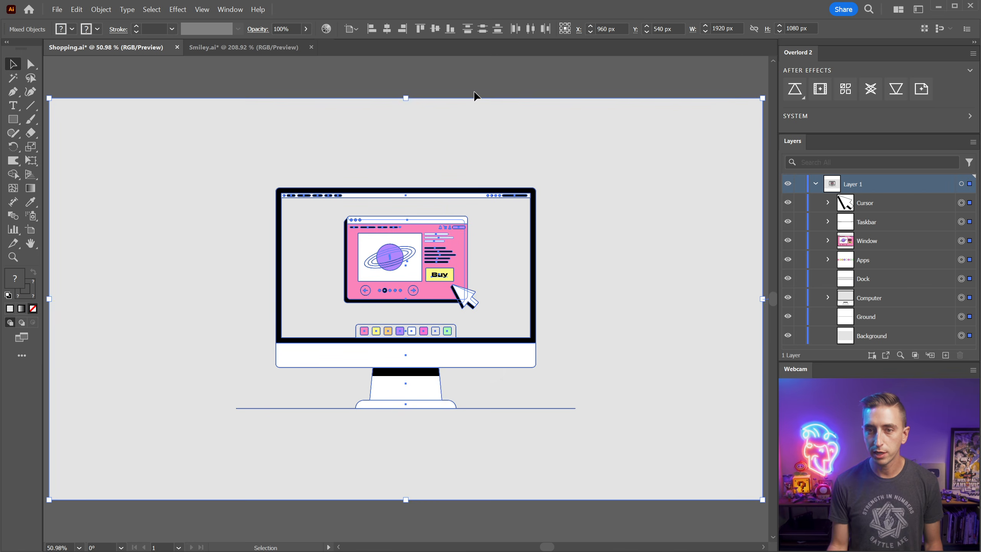
left_click(234, 10)
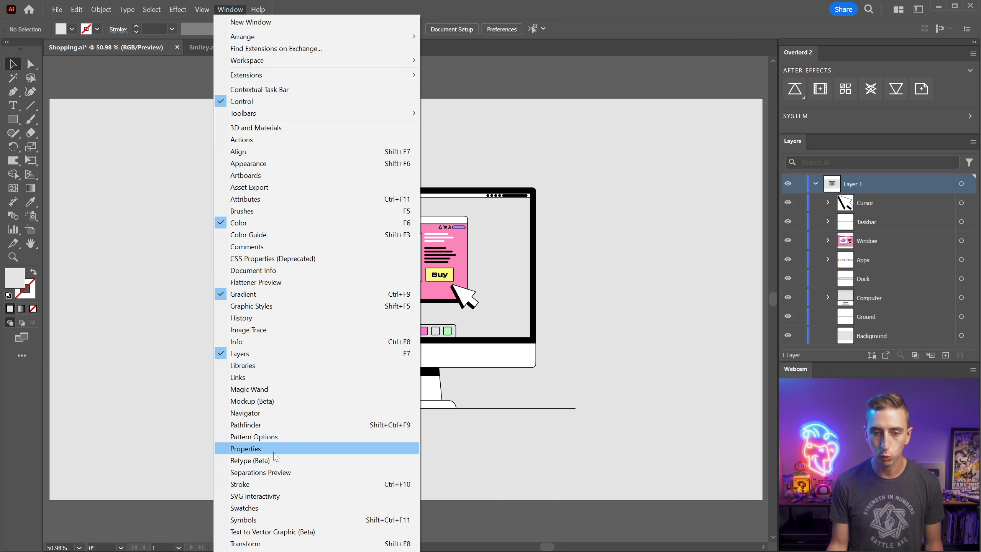
left_click(275, 507)
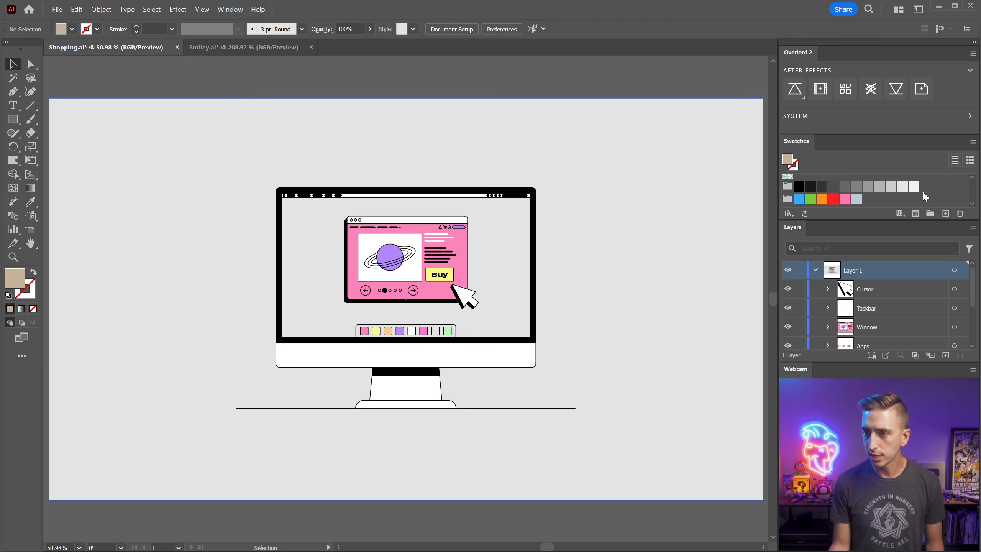
left_click(946, 214)
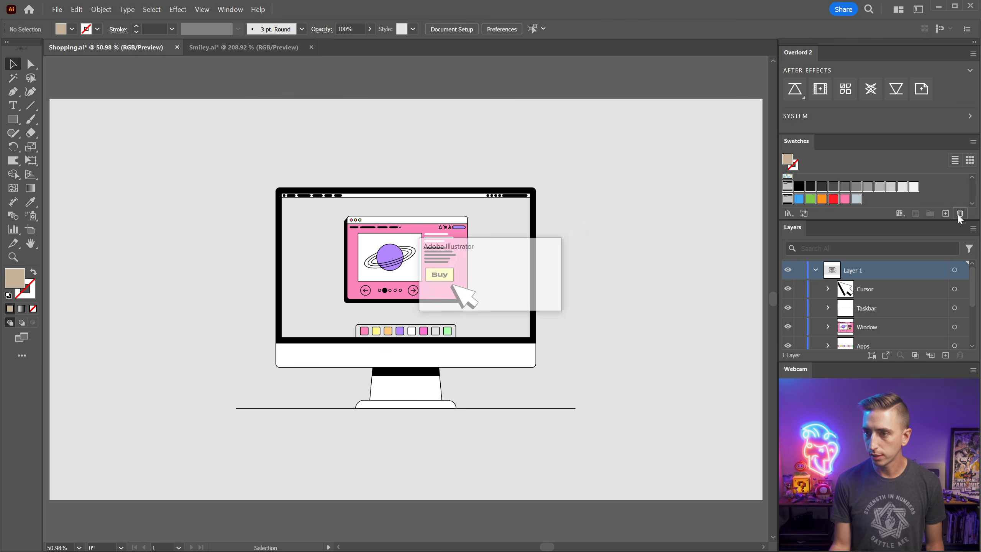
key("Return")
left_click(961, 213)
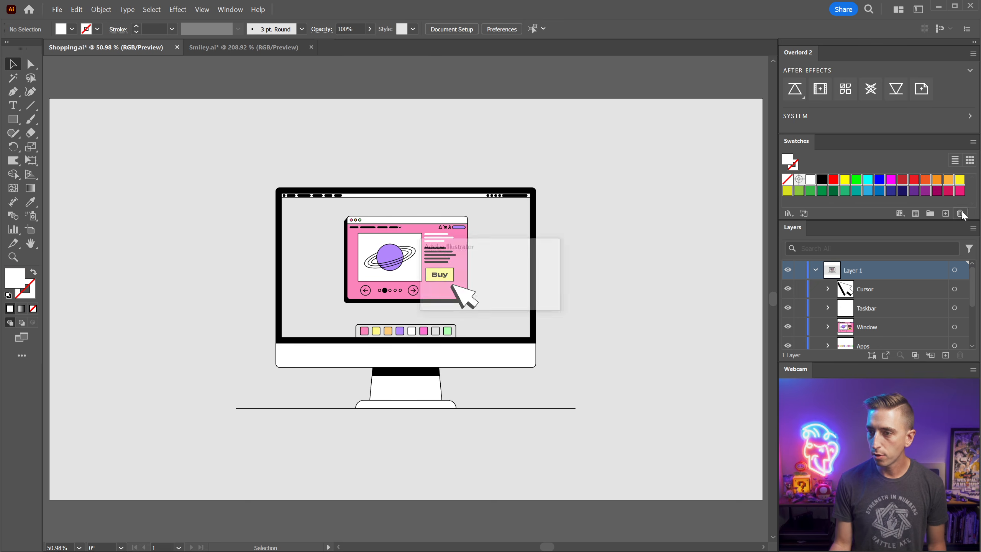
left_click(482, 298)
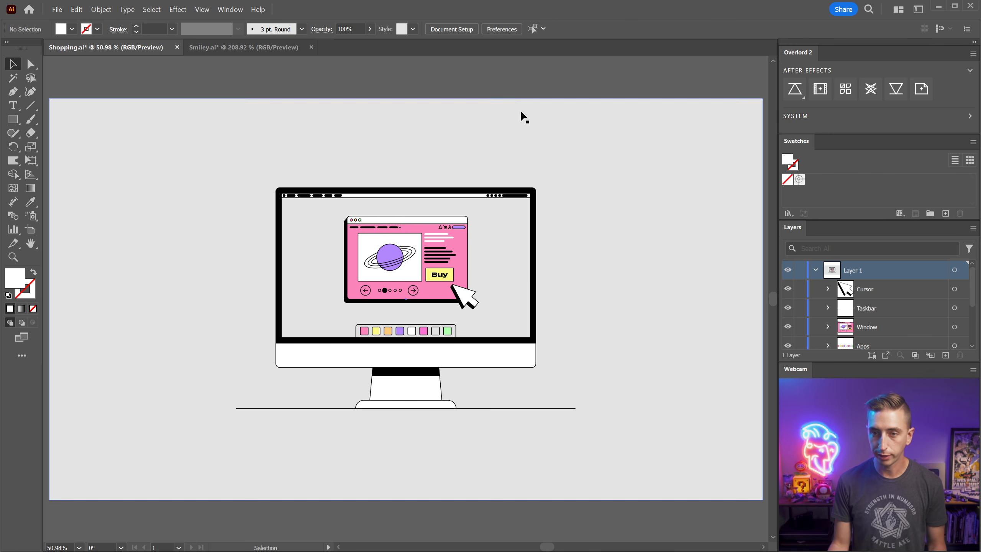
- Select all the artwork, create a color group from it and send the swatches to After Effects with Overlord
left_click_drag(561, 88, 255, 537)
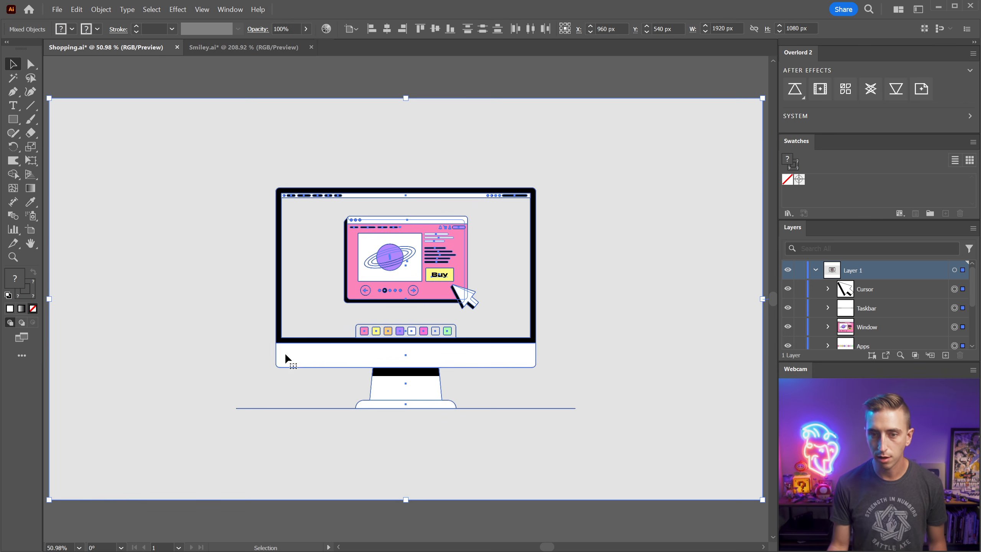
left_click(930, 213)
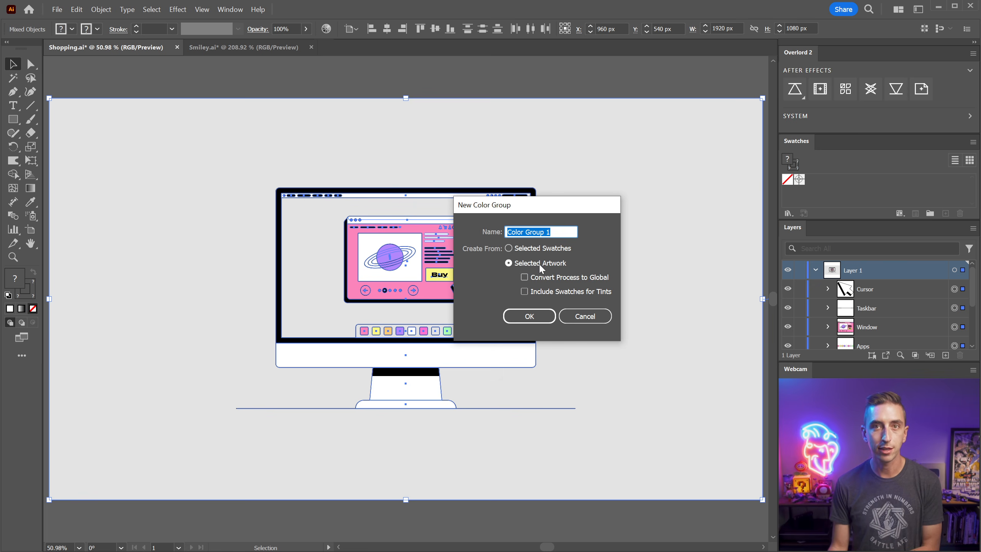
left_click(540, 317)
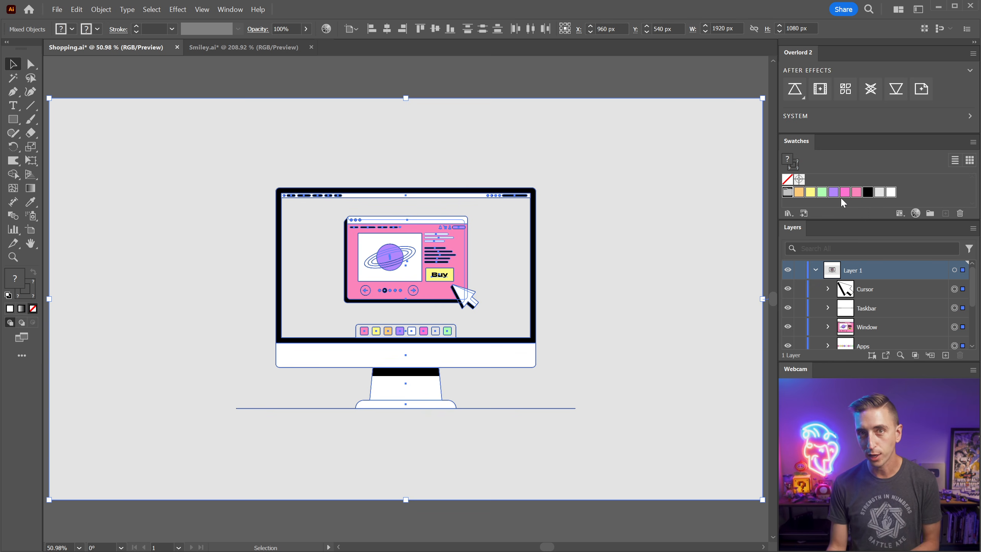
left_click(845, 89)
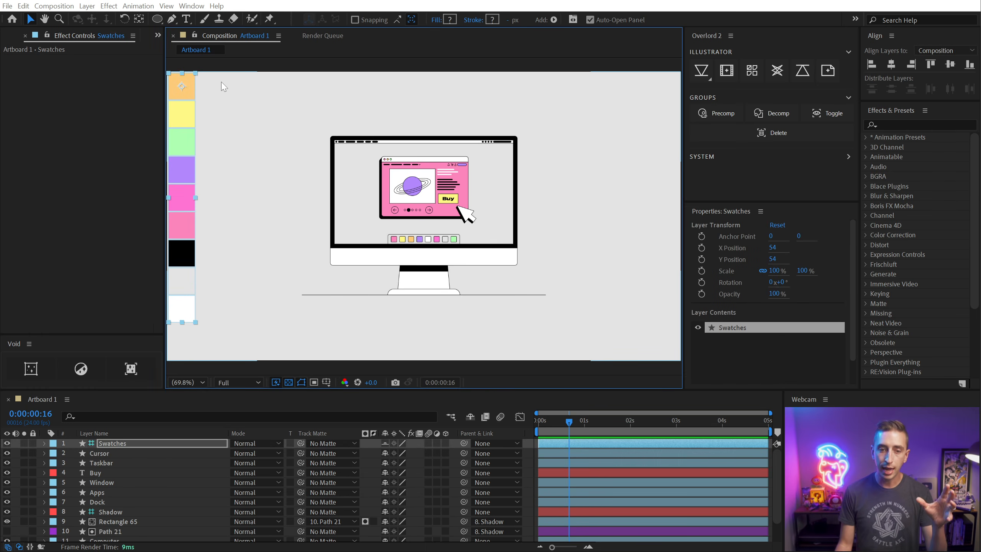
- Select the Swatches layer in After Effects and choose Overlord's Use Ray Dynamic Color option
left_click(115, 446)
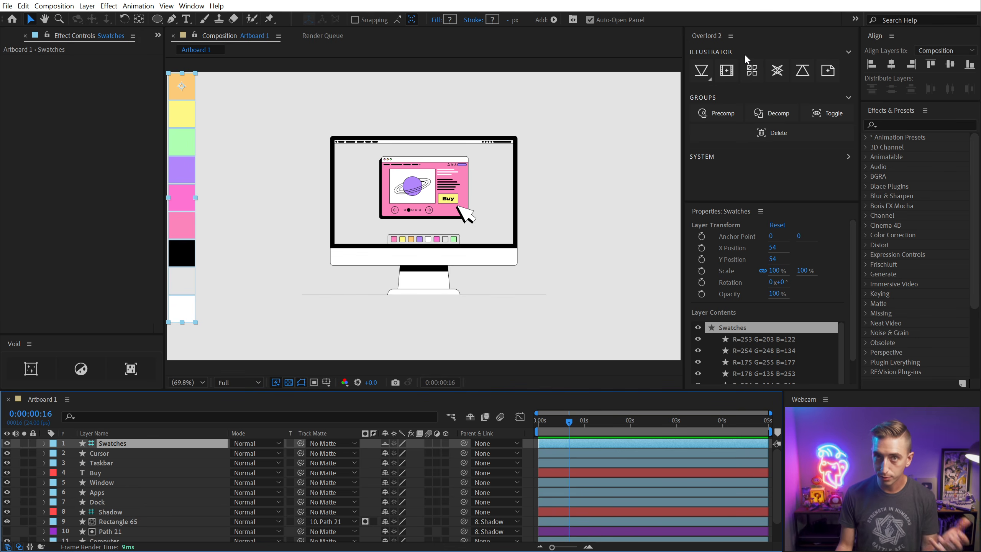
right_click(745, 58)
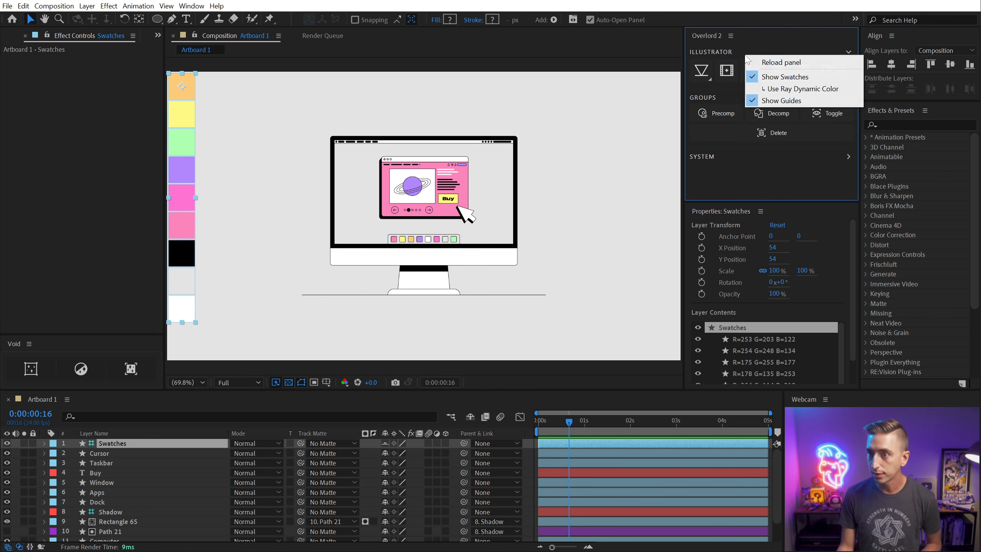
left_click(774, 90)
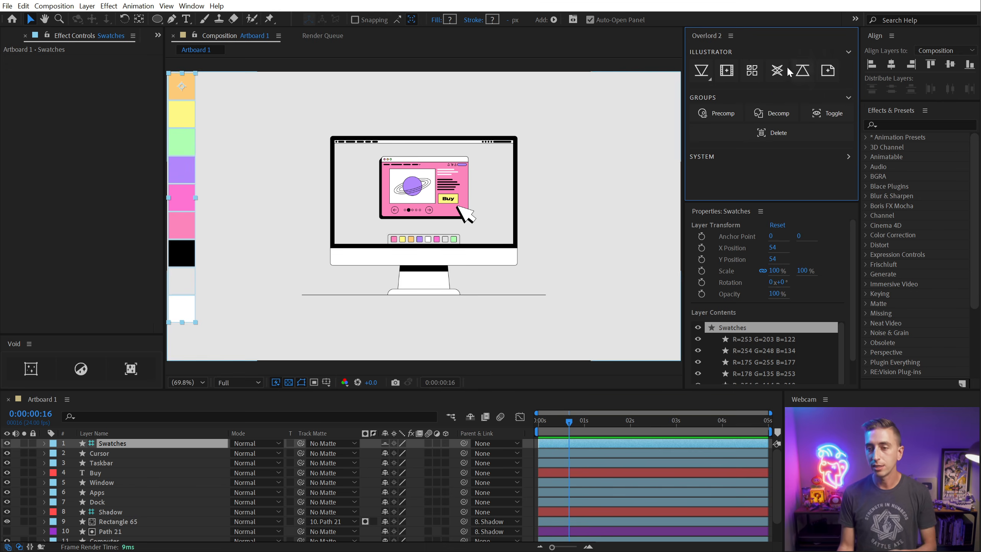
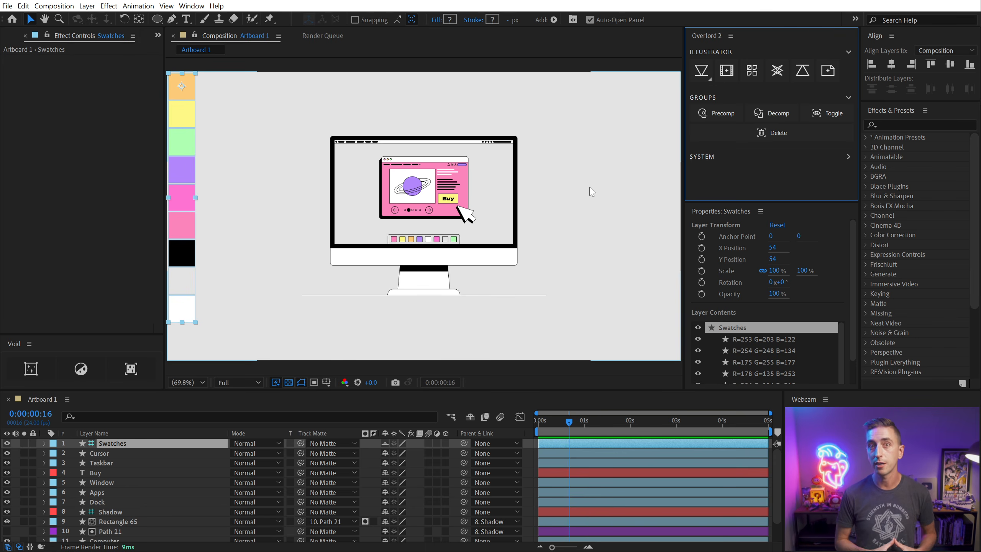
- Return to Illustrator, add a vertical and a horizontal guide across the monitor, and send the guides to After Effects with Overlord
key("alt+Tab")
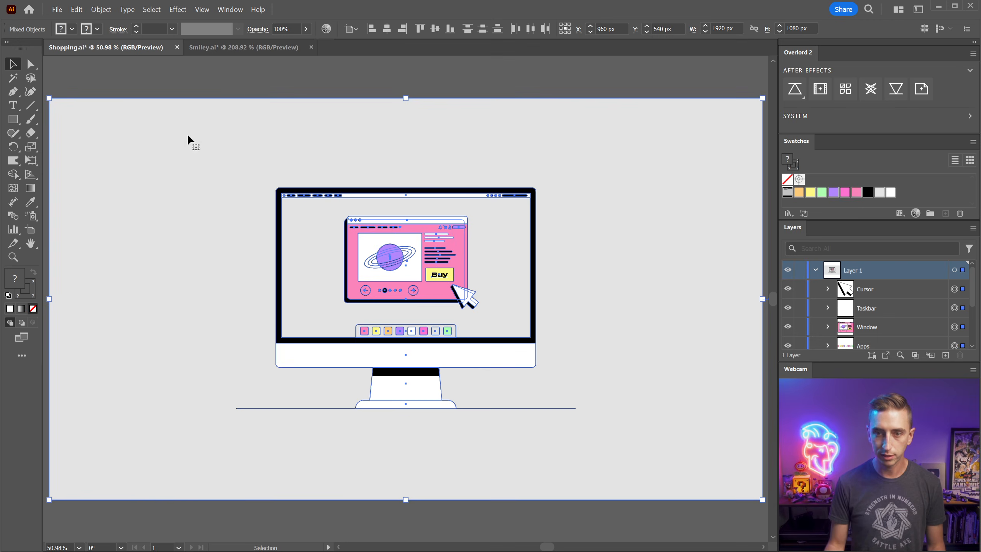
left_click(188, 136)
key("ctrl+r")
left_click_drag(47, 85, 403, 271)
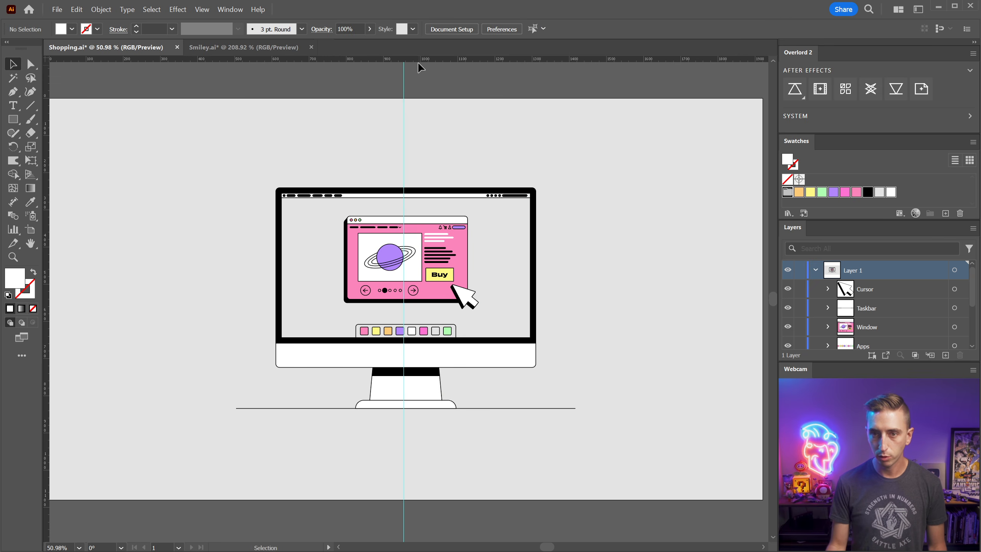
left_click_drag(419, 61, 403, 274)
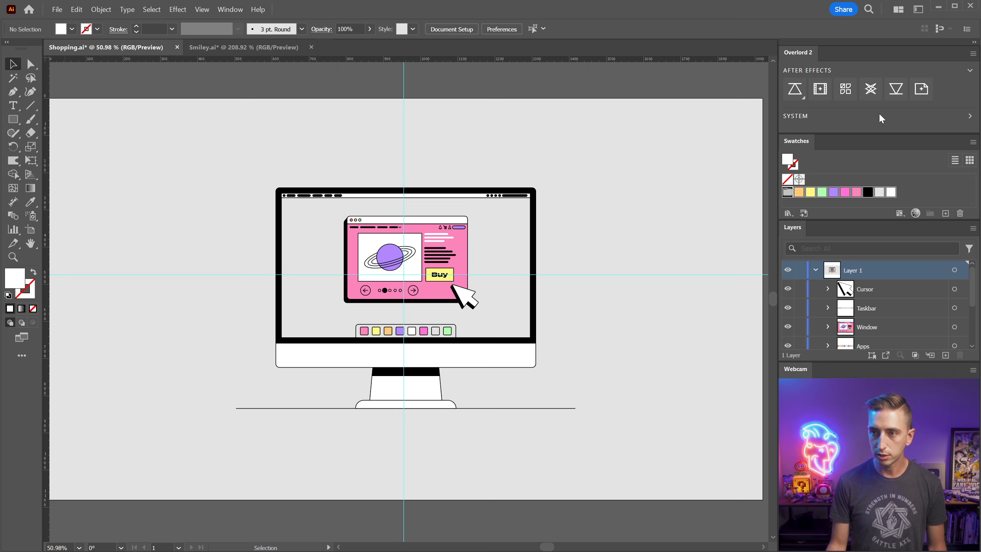
left_click(870, 89)
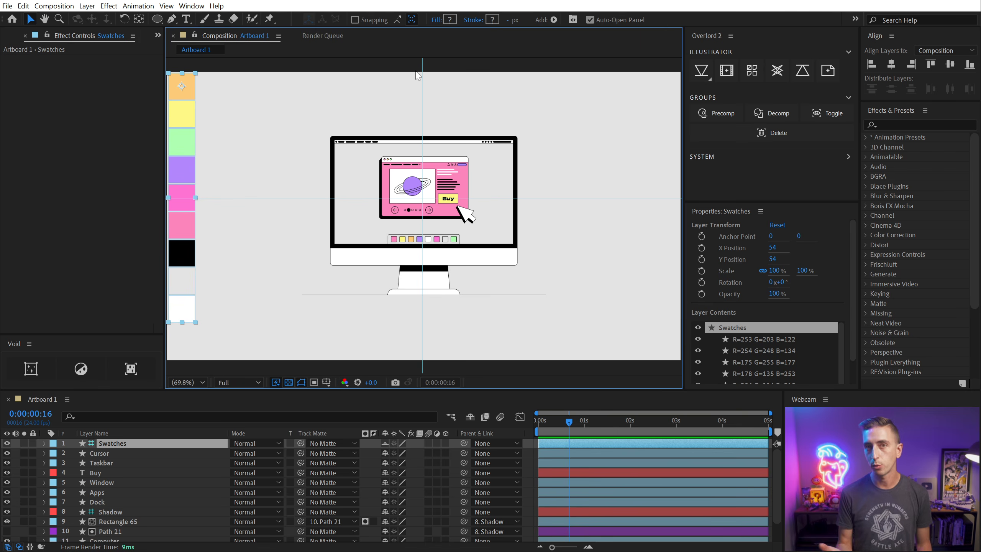
- Switch back to Illustrator, draw a five-pointed star about 235 px wide beside the monitor and convert it to a guide
key("alt+Tab")
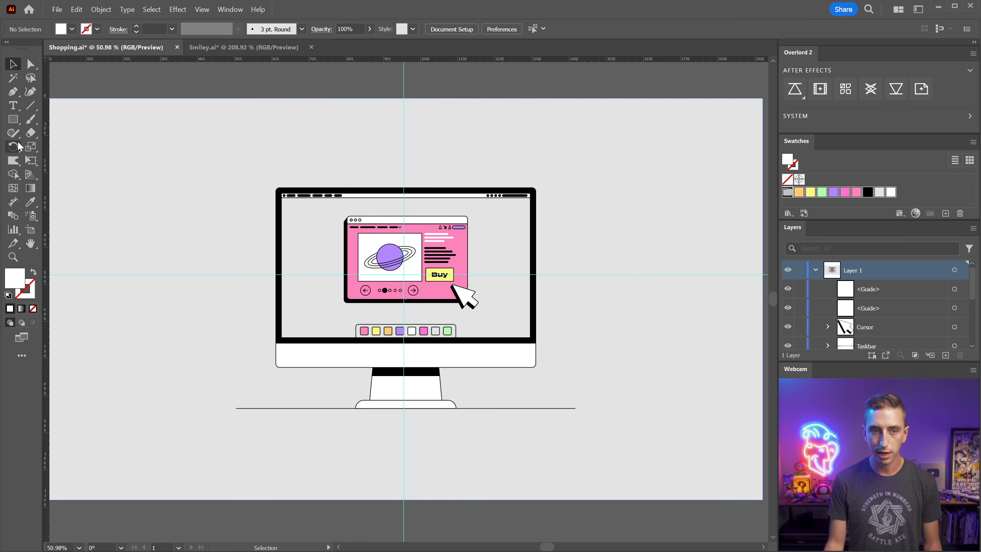
mouse_move(13, 123)
left_mouse_down()
mouse_move(68, 147)
mouse_move(73, 175)
left_mouse_up()
left_click_drag(166, 194, 206, 234)
key("ctrl+shift+a")
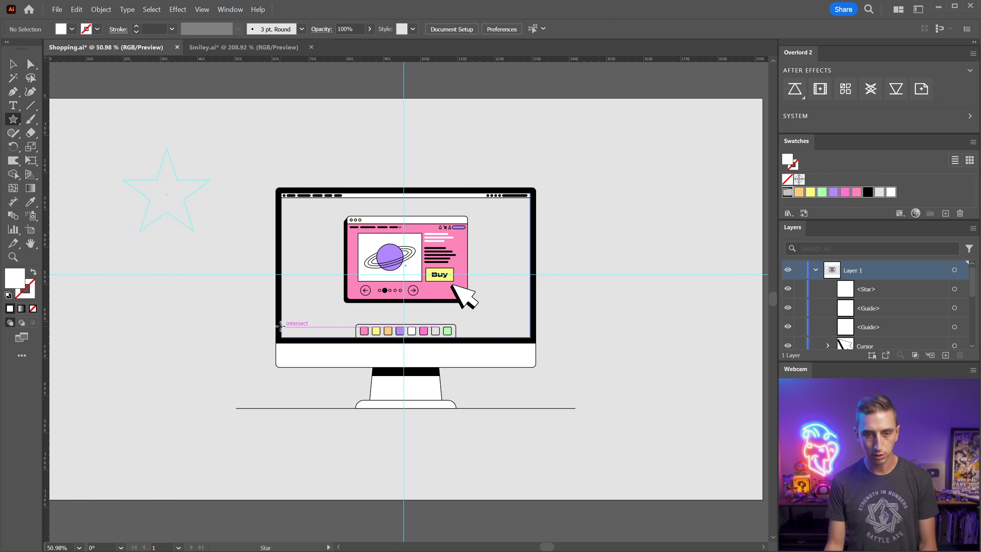
- Move the star guide onto the monitor's lower-left corner, send it to After Effects with Overlord and deselect its layer
key("v")
left_click_drag(185, 179, 341, 342)
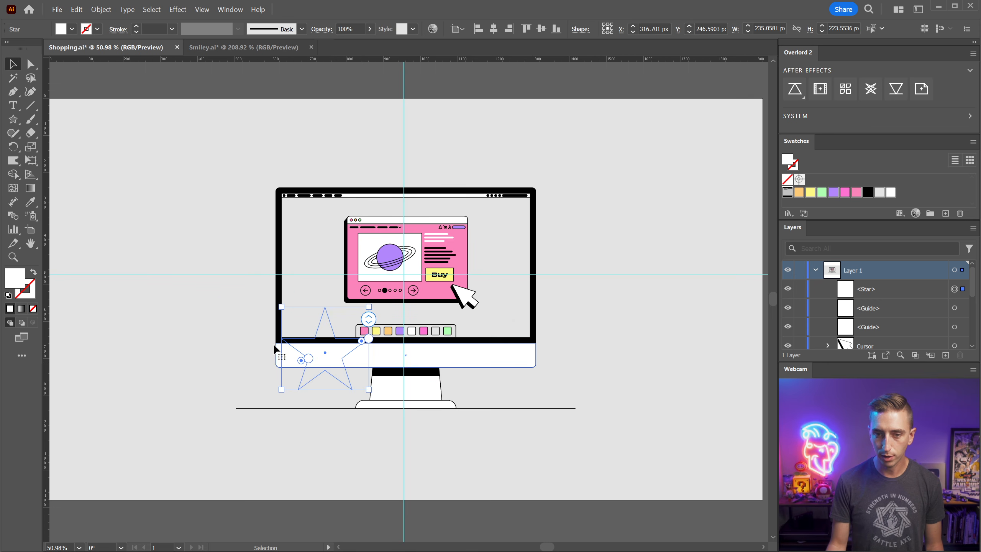
left_click(876, 88)
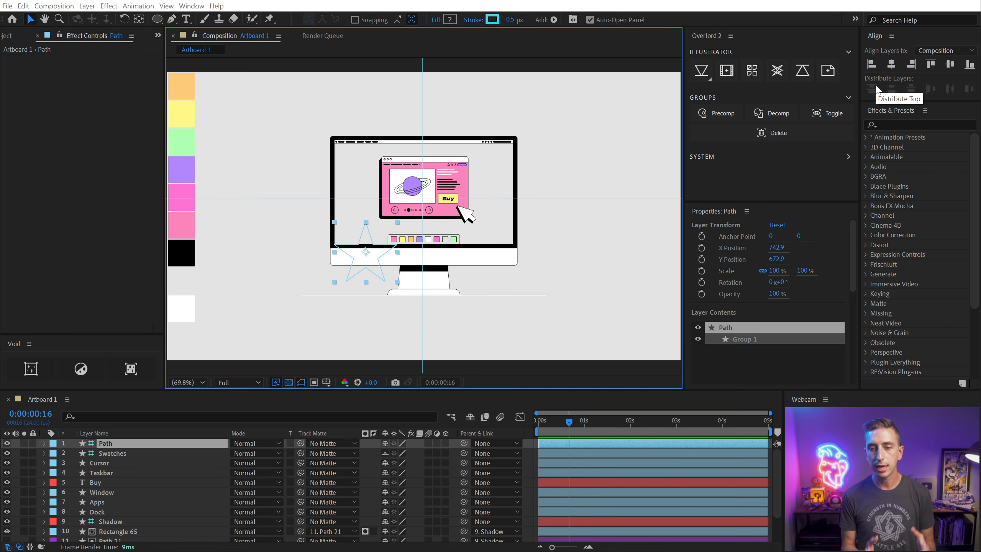
left_click(93, 444)
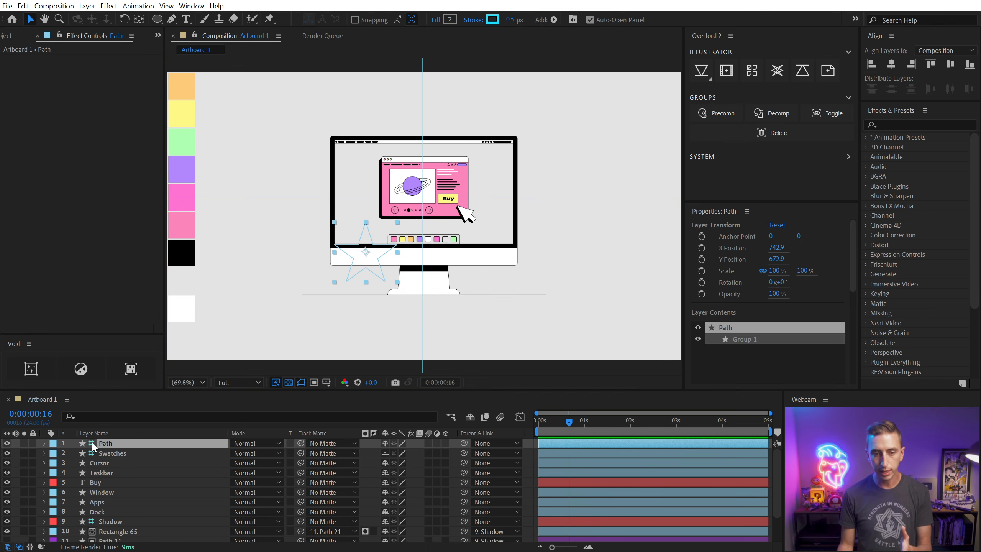
left_click(529, 453)
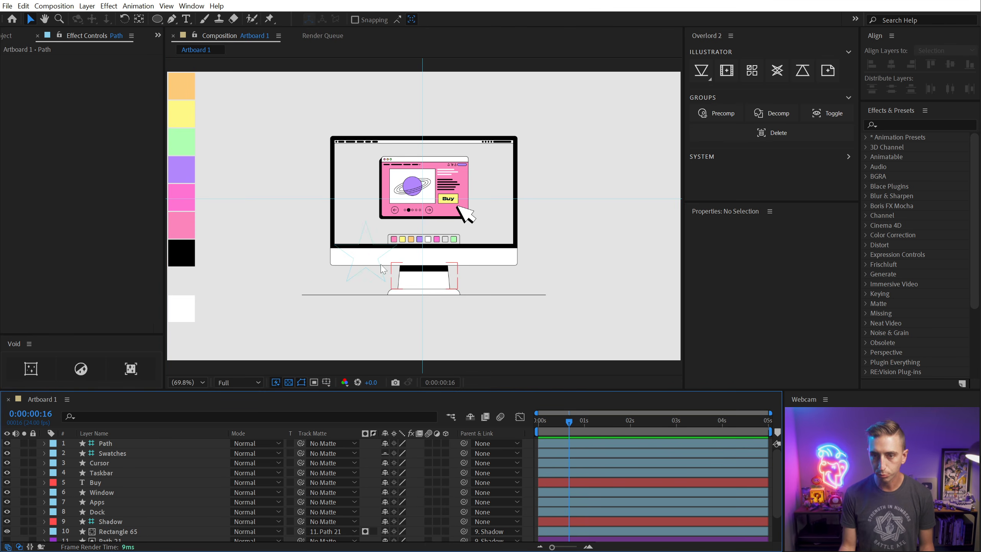
key("slash")
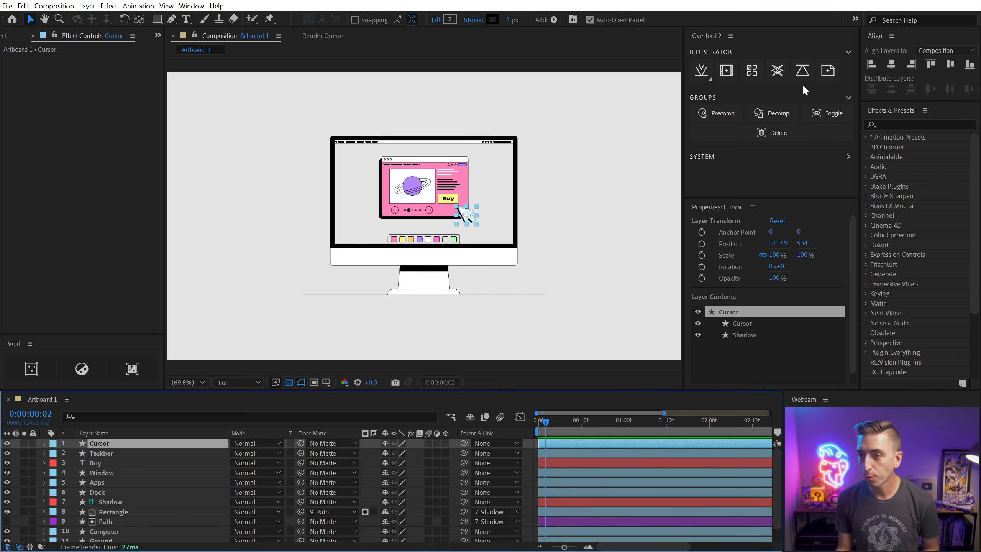
- Turn off Overlord's Show Swatches and Show Guides options
right_click(847, 73)
left_click(867, 93)
right_click(822, 67)
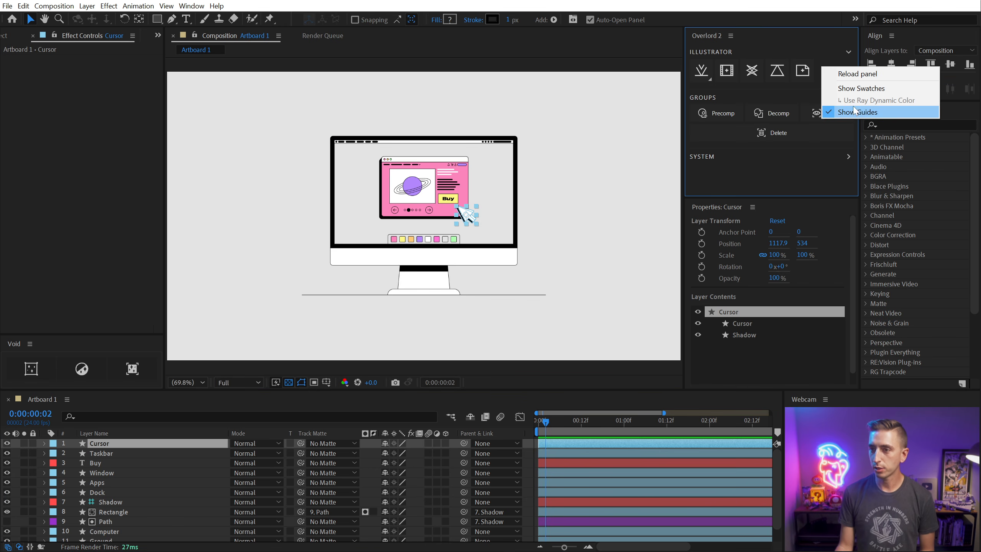
left_click(853, 111)
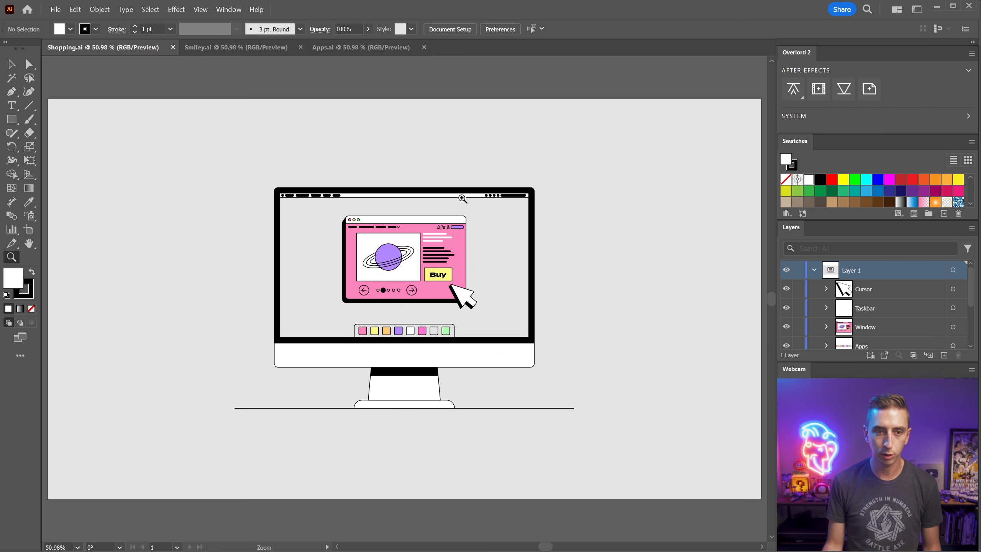
- In Illustrator's Shopping.ai, draw a smaller second artboard below the existing one
scroll(486, 231, "down", 2)
left_click_drag(509, 233, 345, 162)
left_click(29, 229)
mouse_move(180, 329)
left_mouse_down()
mouse_move(363, 402)
mouse_move(345, 445)
left_mouse_up()
key("Escape")
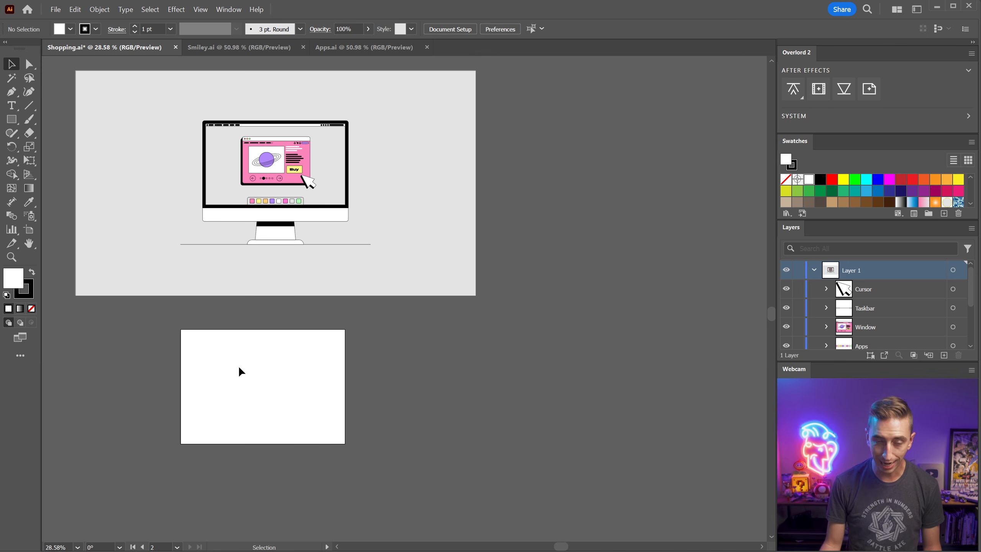
- Create an After Effects composition from the smaller artboard with Overlord, and close that composition
left_click_drag(226, 385, 280, 383)
left_click_drag(328, 387, 374, 369)
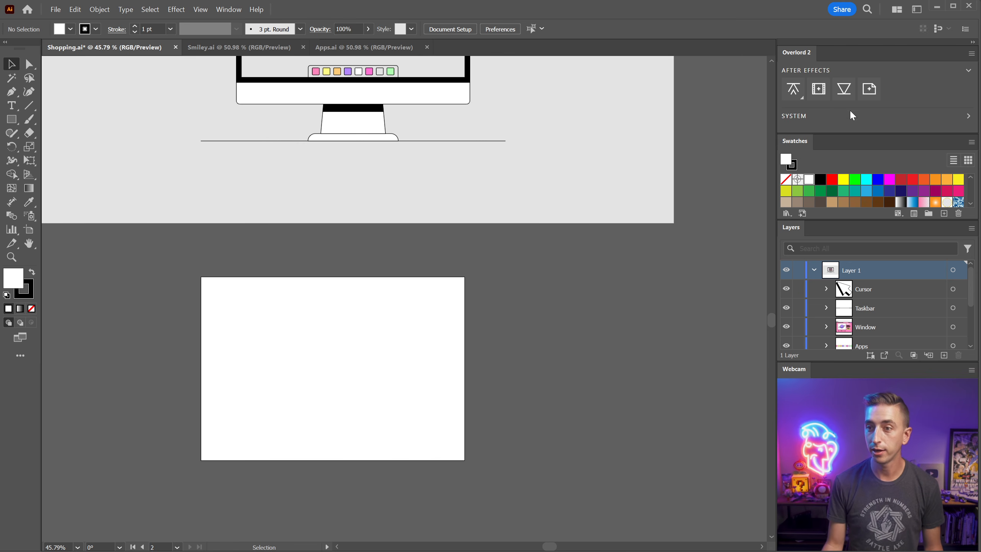
left_click(819, 89)
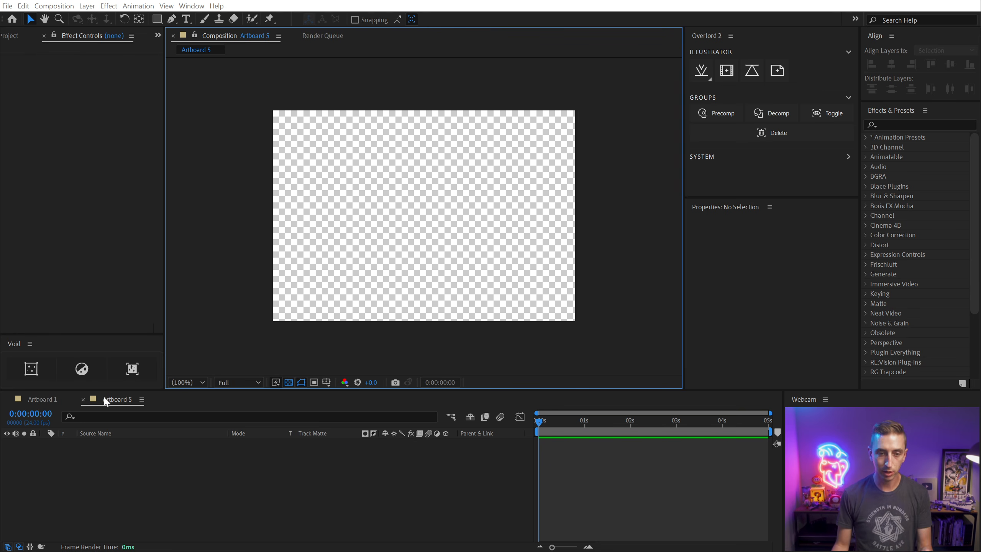
left_click(83, 400)
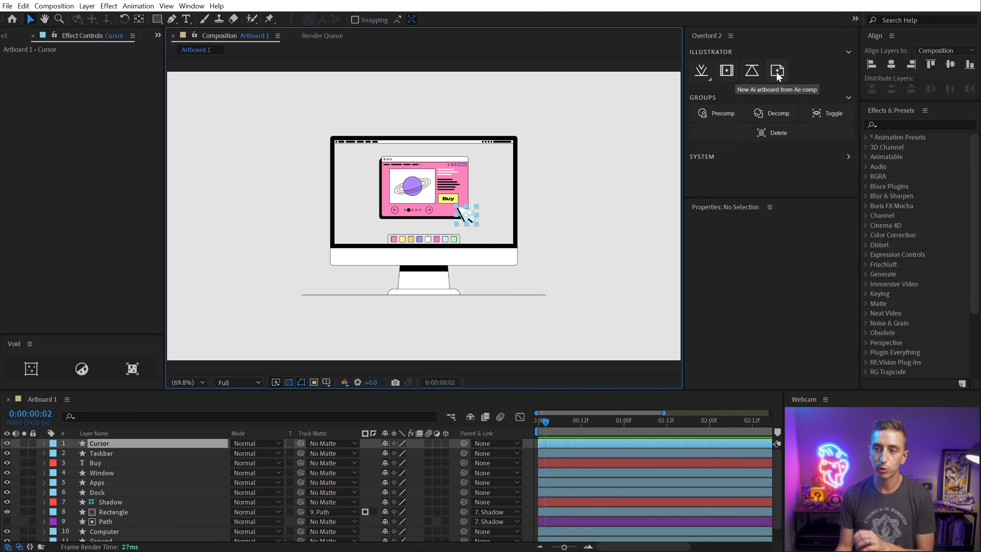
- Create a new Illustrator artboard from the Artboard 1 composition with Overlord and view it alongside the other artboards
left_click(778, 75)
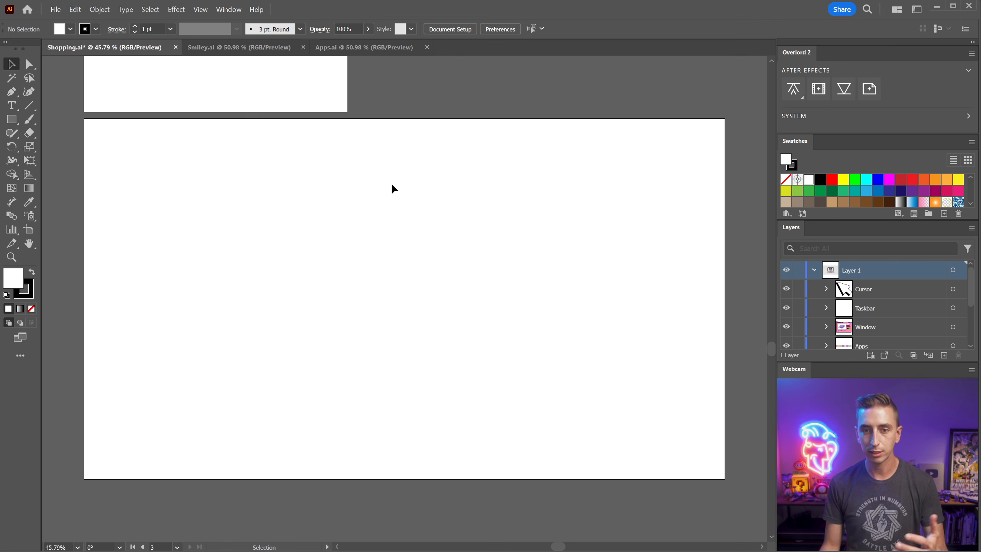
key("z")
left_click_drag(427, 205, 370, 209)
left_click_drag(451, 107, 404, 214)
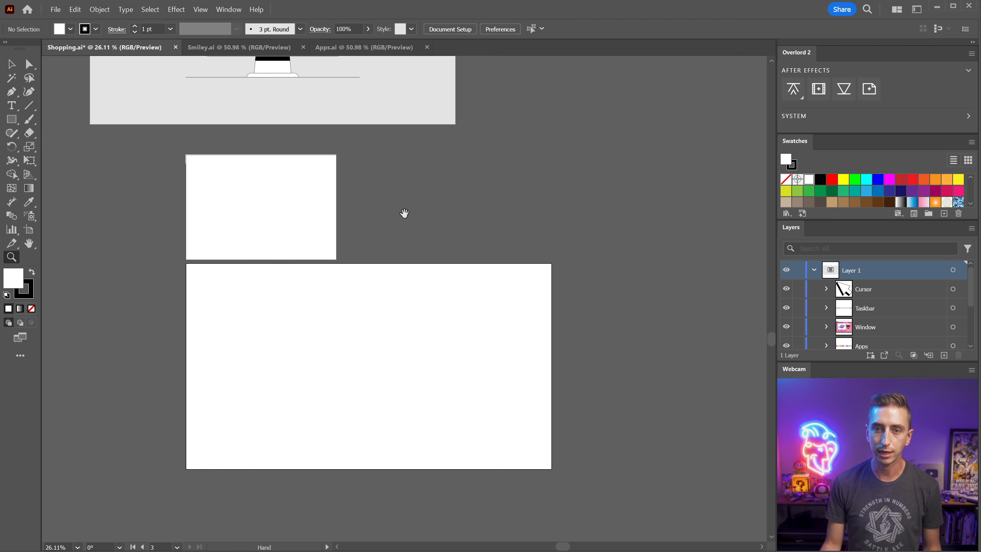
key("v")
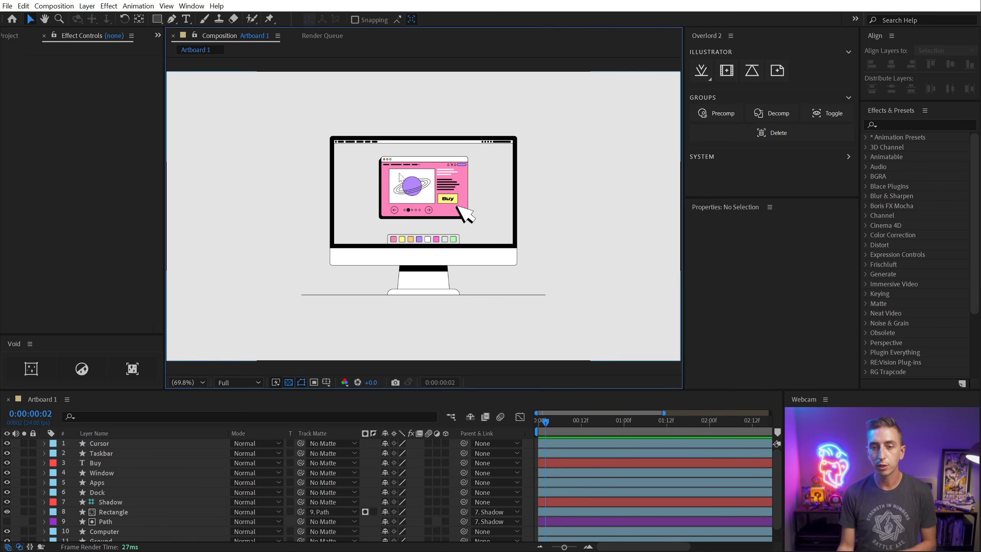
- In After Effects, draw a closed, curved three-point pink shape with the Pen tool to the left of the monitor
left_click(172, 19)
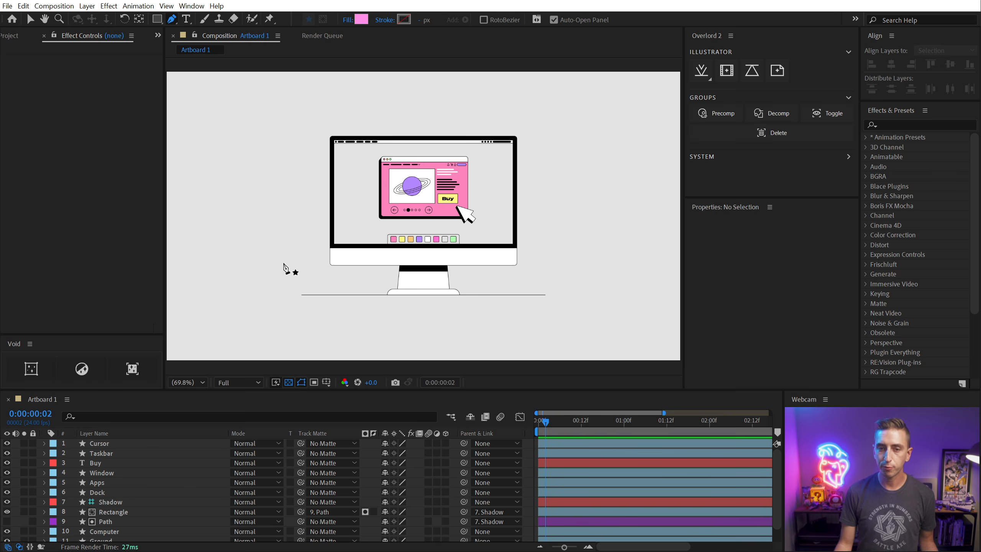
left_click_drag(270, 259, 286, 282)
left_click_drag(280, 224, 310, 220)
left_click(294, 253)
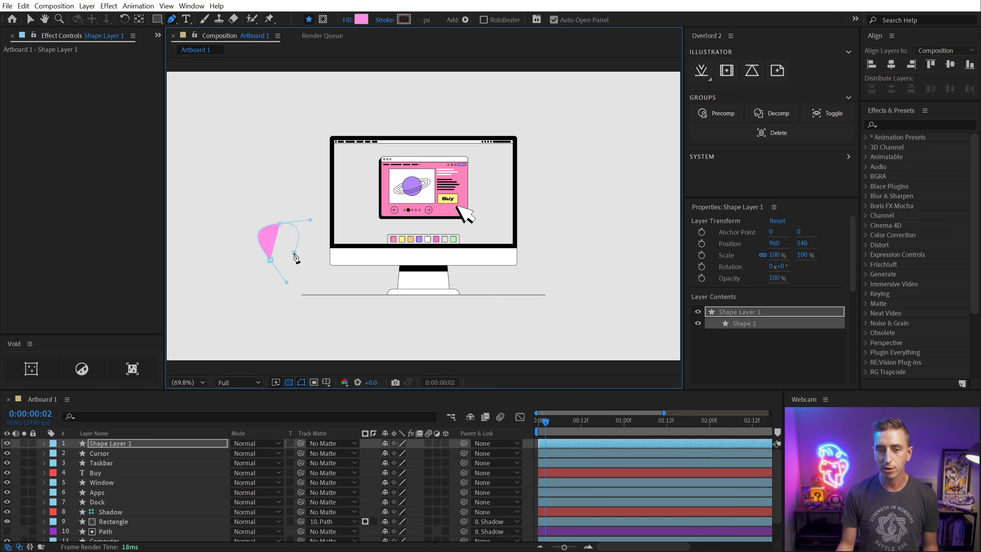
left_click_drag(271, 260, 263, 282)
left_click_drag(294, 253, 622, 214)
key("period")
key("period")
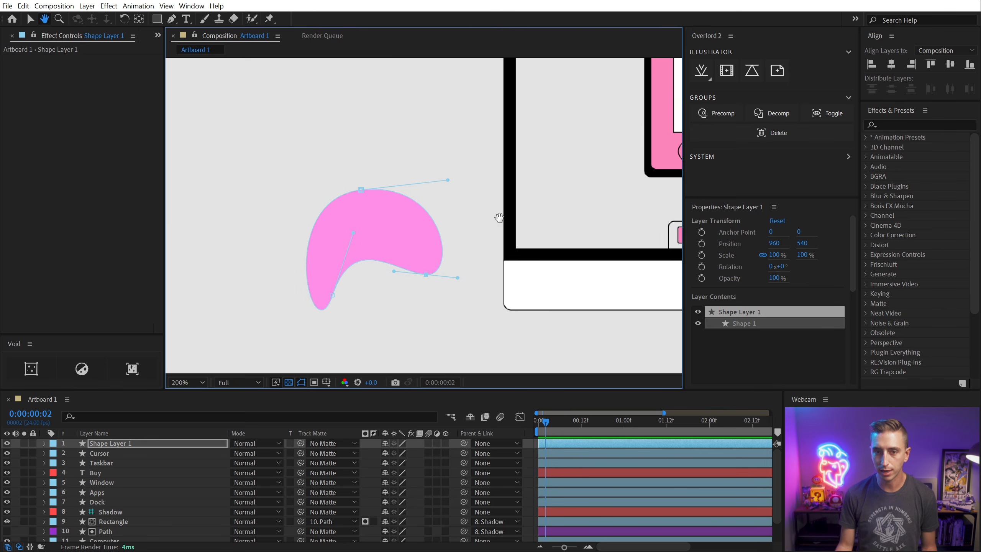
left_click_drag(500, 217, 500, 216)
key("v")
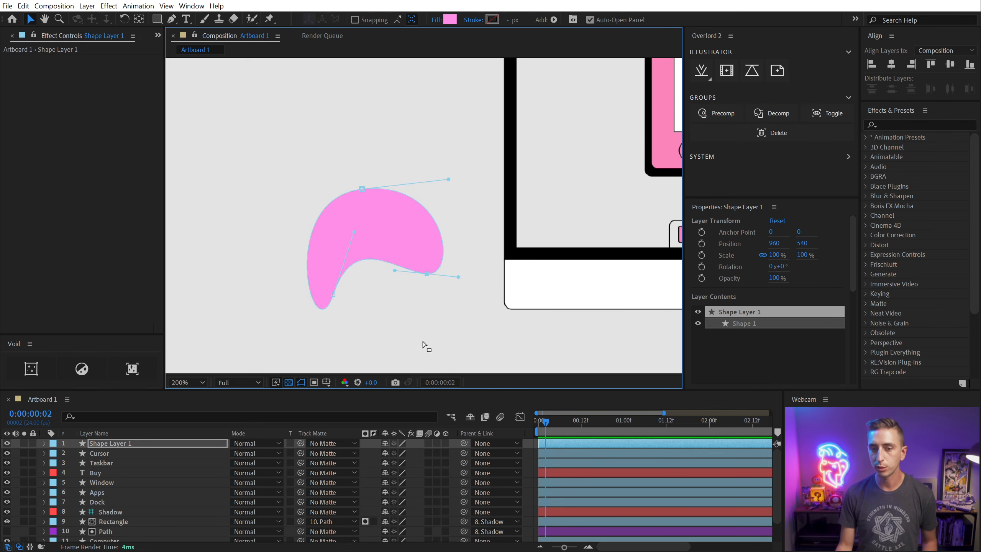
- Send Shape Layer 1 to Illustrator with Overlord and examine its anchor points with the Direct Selection tool
left_click(117, 448)
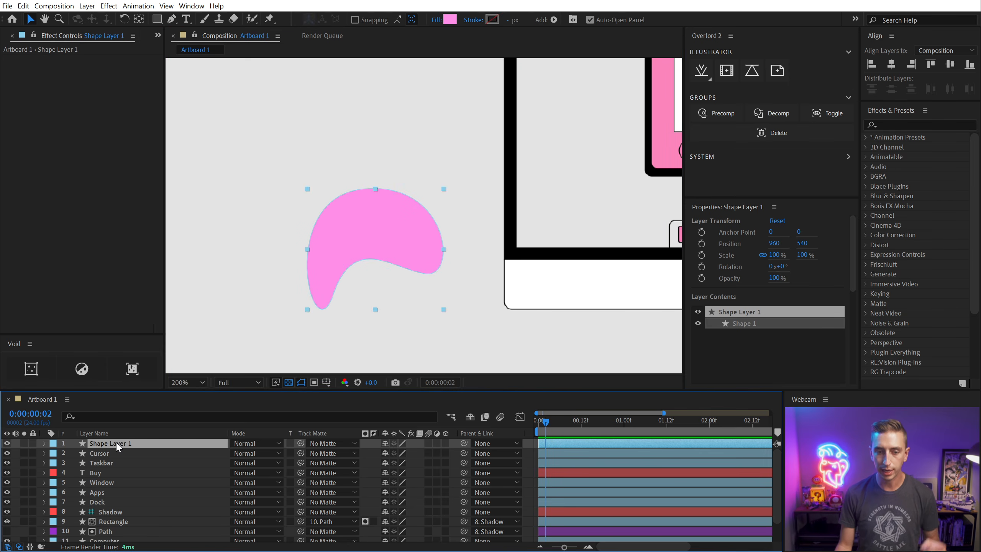
left_click(752, 70)
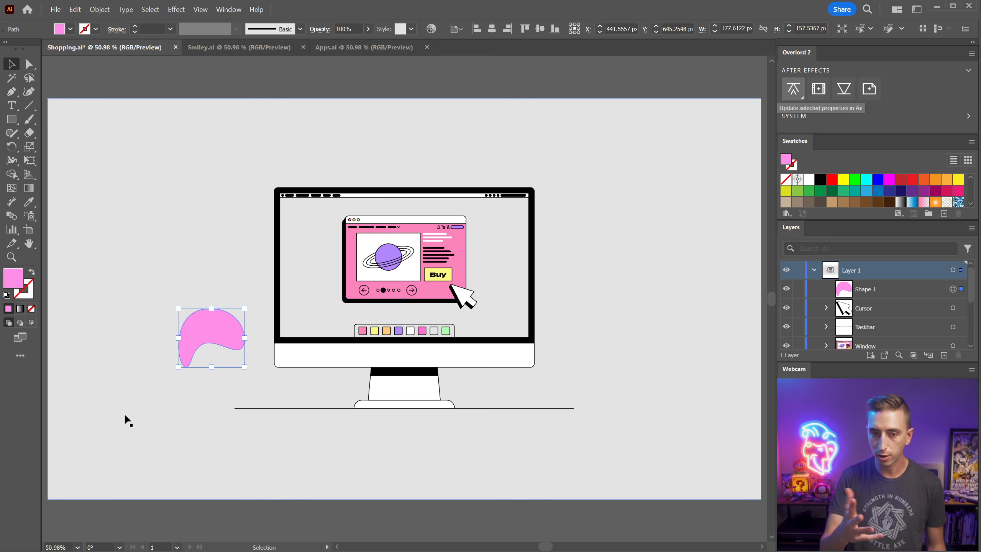
key("a")
scroll(164, 367, "up", 5)
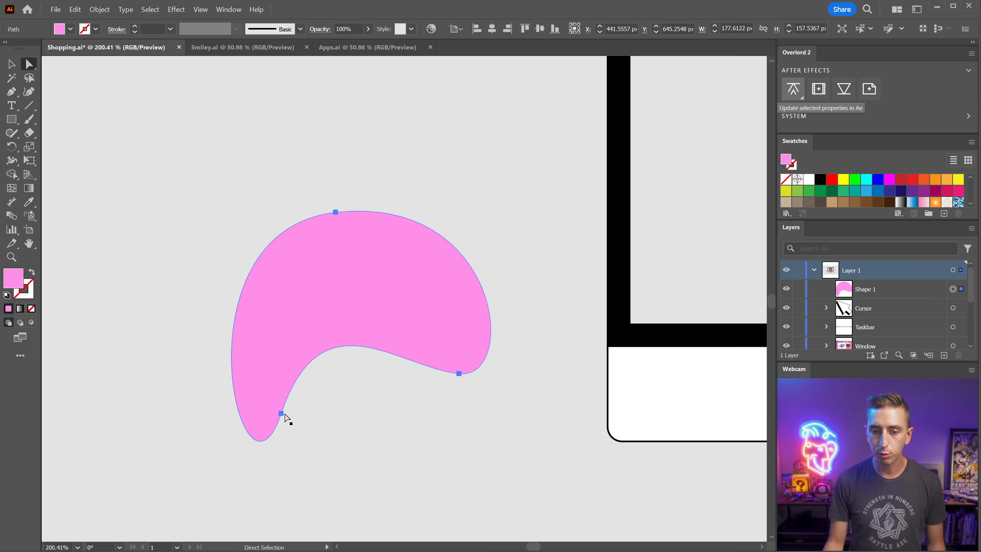
- Reshape the pink path by rotating its lower-left anchor's handles with the Rotate tool and moving the lower-right anchor slightly up and left
left_click(282, 413)
key("r")
left_click_drag(341, 394, 328, 509)
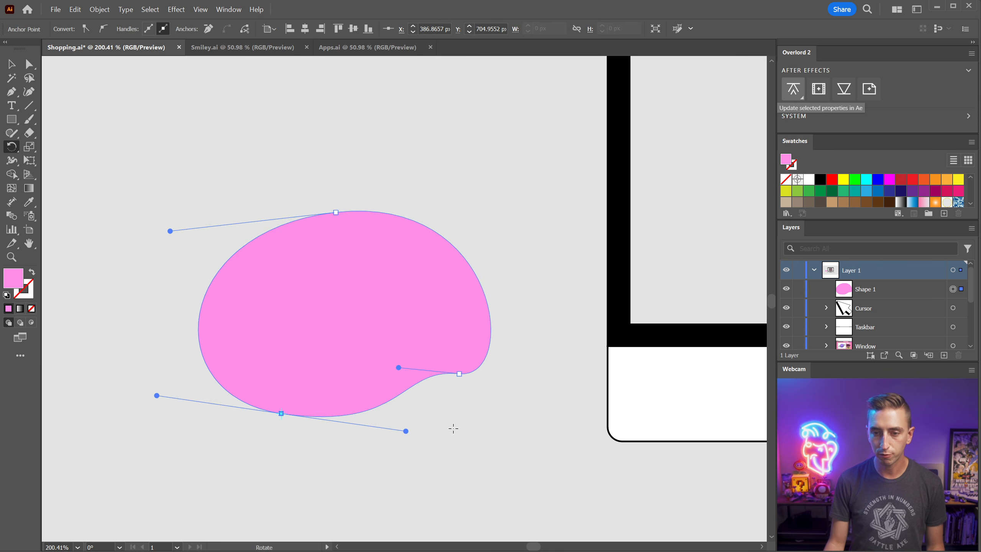
key("a")
left_click_drag(459, 373, 441, 329)
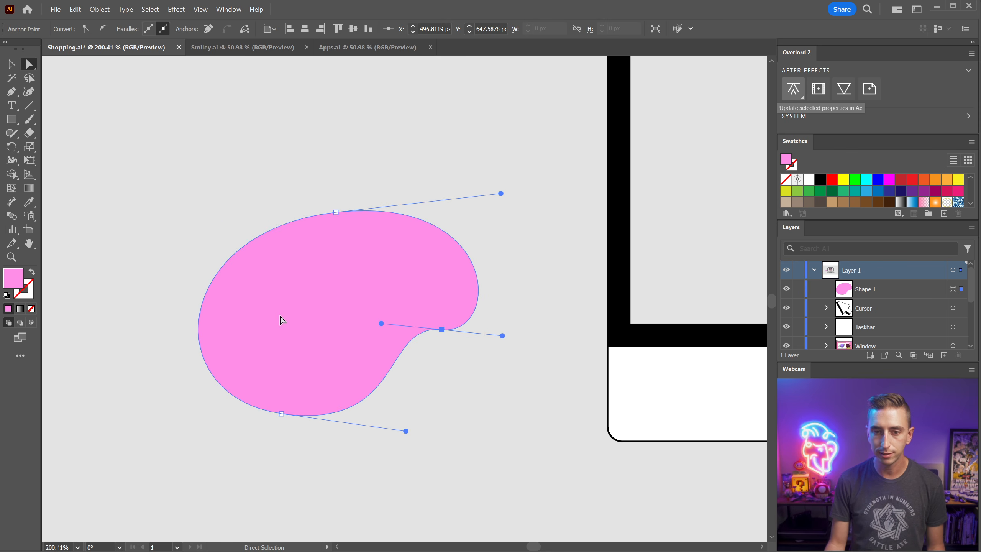
key("v")
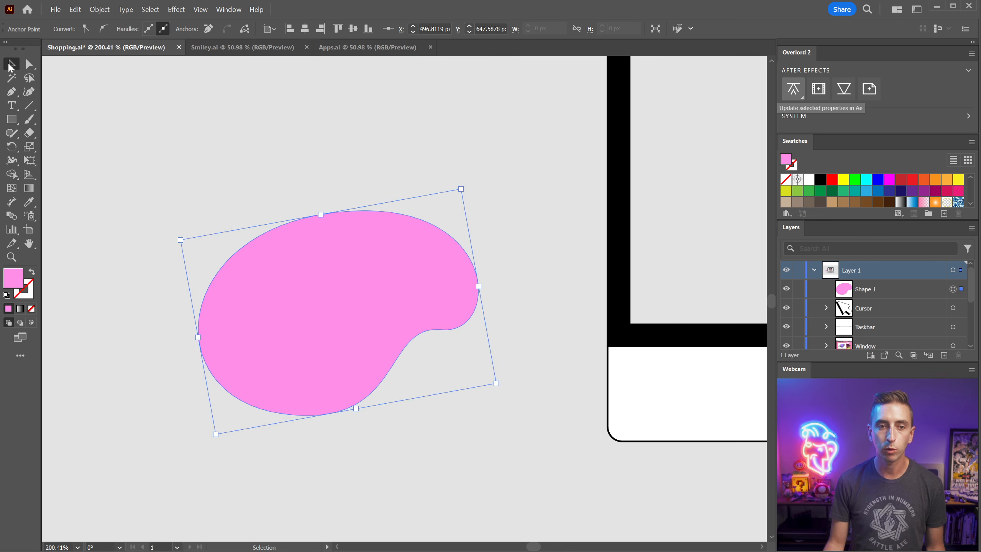
- Switch to After Effects, select Shape Layer 1, update it with the reshaped Illustrator path using Overlord, and view the full composition
key("alt+Tab")
double_click(356, 228)
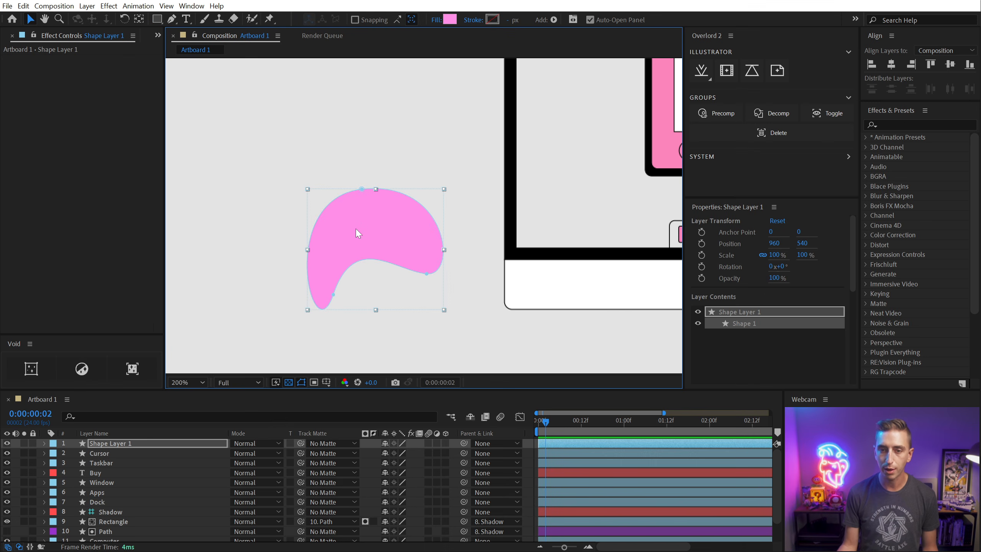
left_click(701, 71)
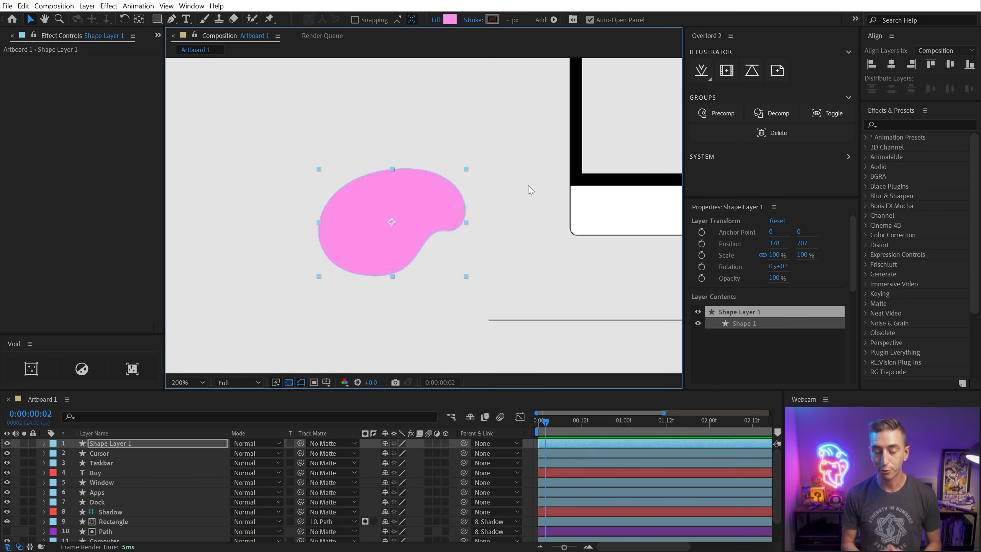
key("shift+slash")
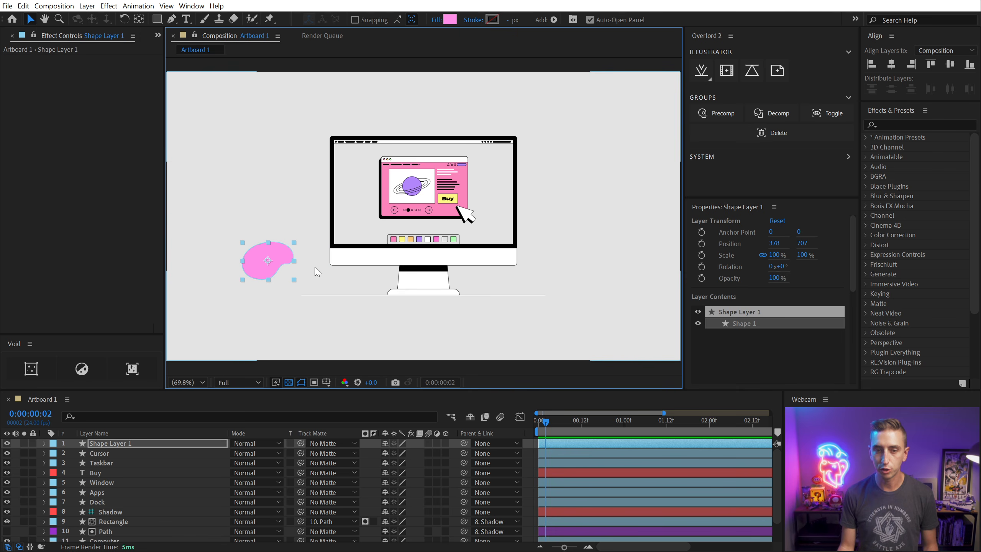